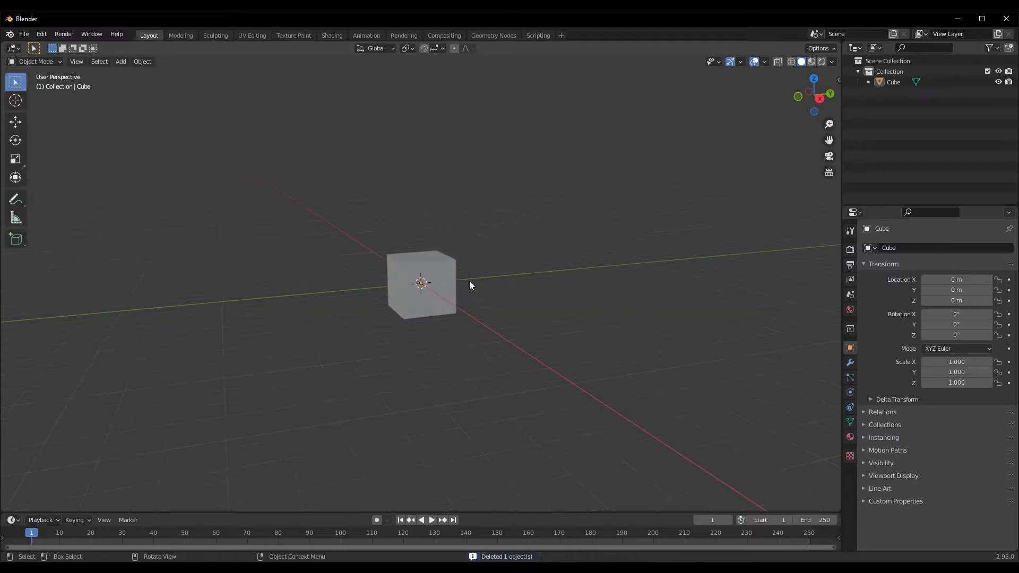
Move the cube up 1 m along the Z axis
{"action": "left_click", "coordinate": [400, 303]}
{"action": "middle_click_drag", "start_coordinate": [400, 302], "coordinate": [443, 302]}
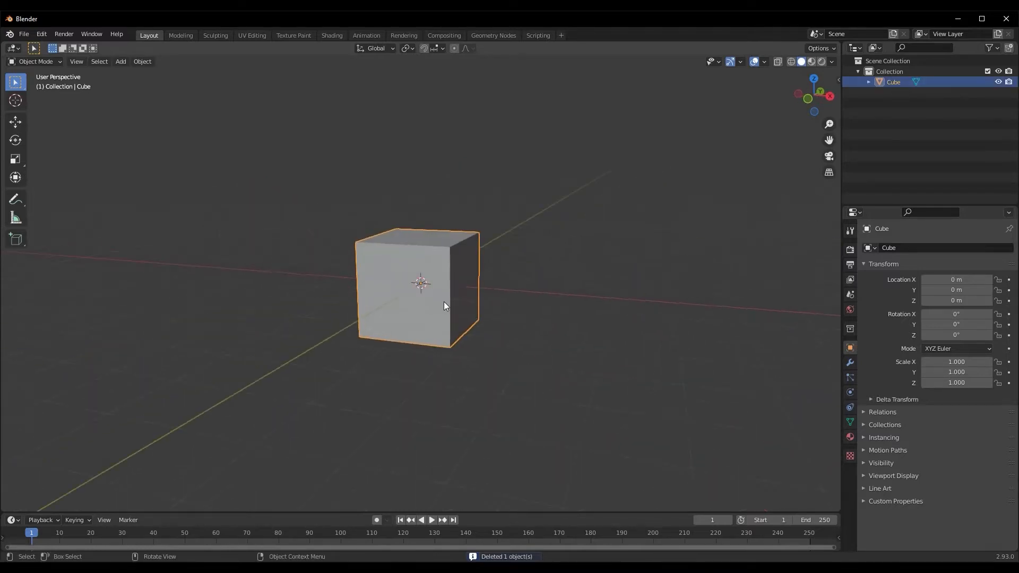
{"action": "key", "text": "g"}
{"action": "type", "text": "z1"}
{"action": "key", "text": "Return"}
{"action": "middle_click_drag", "start_coordinate": [444, 301], "coordinate": [384, 296]}
{"action": "scroll", "coordinate": [384, 296], "scroll_direction": "up", "scroll_amount": 3}
{"action": "scroll", "coordinate": [383, 294], "scroll_direction": "down", "scroll_amount": 3}
{"action": "middle_click_drag", "start_coordinate": [383, 294], "coordinate": [415, 297]}
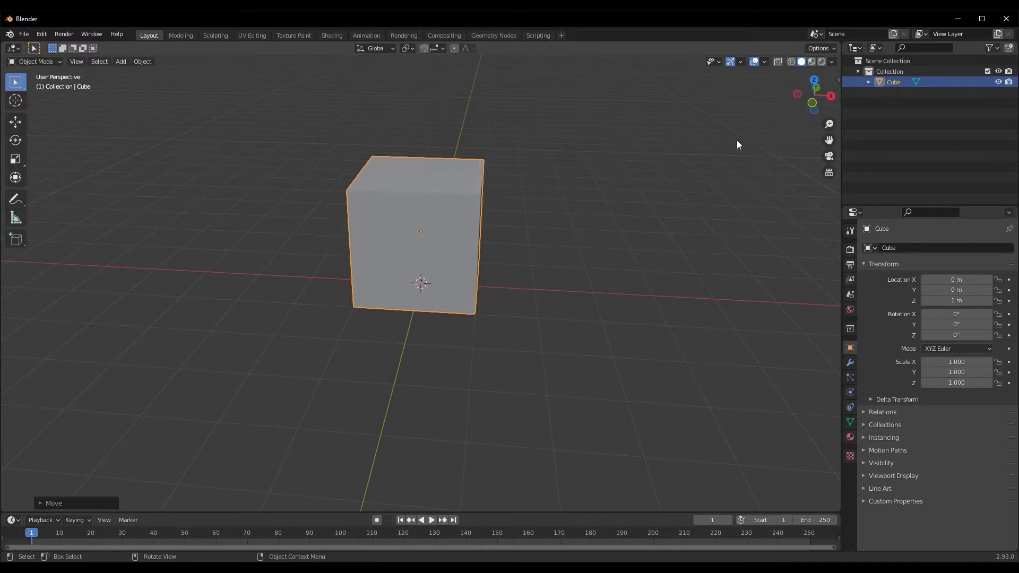
Enable the Screencast Keys display in the 3D viewport
{"action": "key", "text": "n"}
{"action": "left_click", "coordinate": [835, 199]}
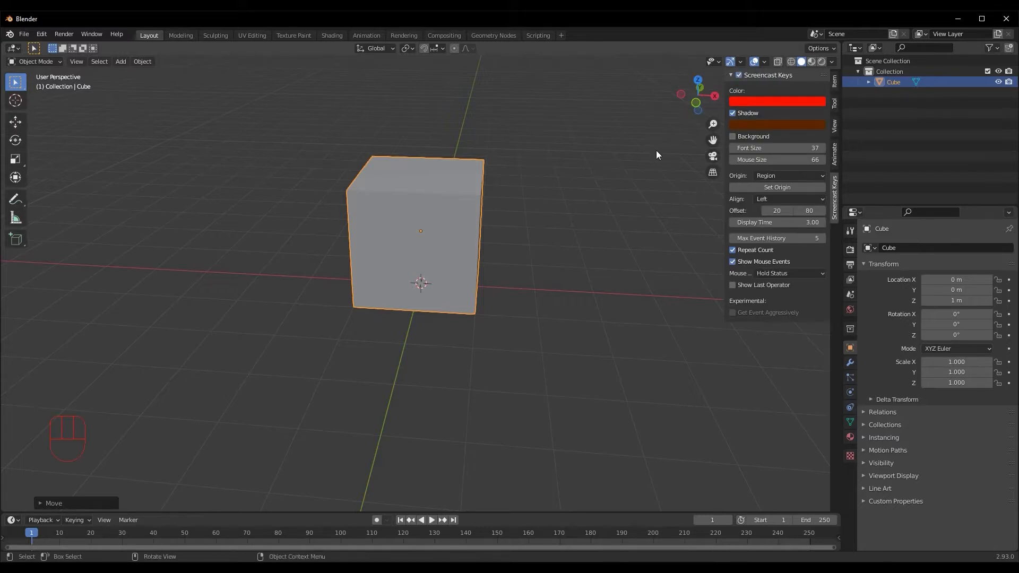
{"action": "key", "text": "Tab"}
{"action": "key", "text": "Tab"}
{"action": "key", "text": "n"}
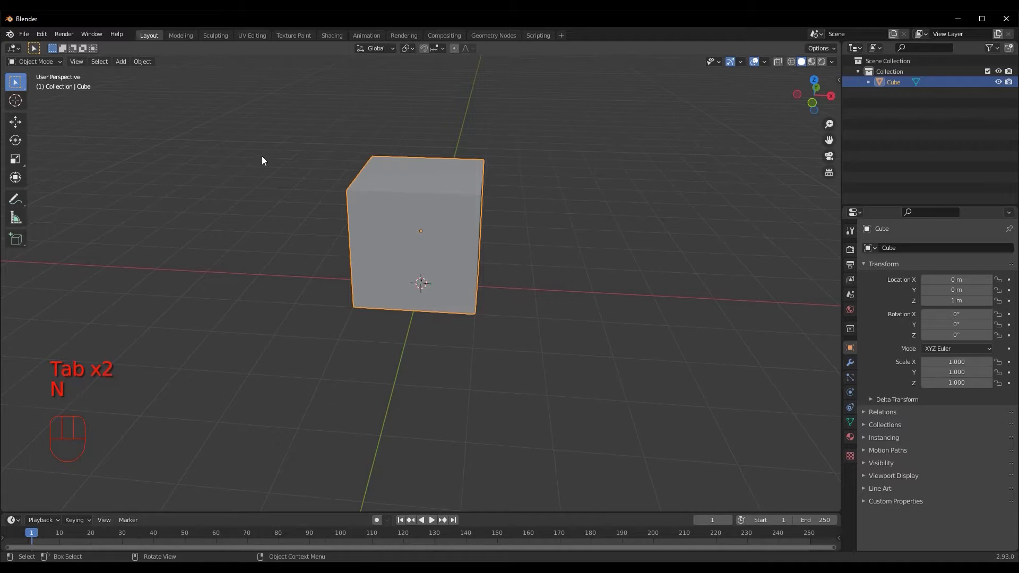
Subdivide the entire cube mesh with 15 cuts
{"action": "key", "text": "Tab"}
{"action": "middle_click_drag", "start_coordinate": [272, 167], "coordinate": [298, 171]}
{"action": "right_click", "coordinate": [422, 193]}
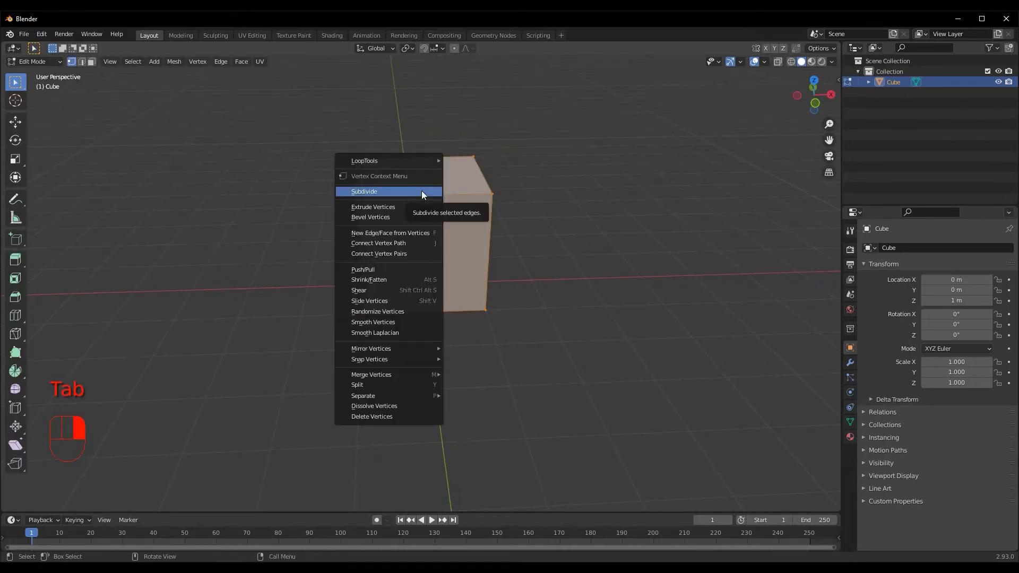
{"action": "left_click", "coordinate": [422, 192]}
{"action": "left_click", "coordinate": [58, 504]}
{"action": "left_click", "coordinate": [140, 428]}
{"action": "type", "text": "15"}
{"action": "key", "text": "Return"}
Inspect the cube's subdivision grid and switch mesh editing to face selection mode
{"action": "middle_click_drag", "start_coordinate": [311, 311], "coordinate": [389, 216]}
{"action": "scroll", "coordinate": [366, 238], "scroll_direction": "up", "scroll_amount": 4}
{"action": "key", "text": "Tab"}
{"action": "scroll", "coordinate": [365, 237], "scroll_direction": "down", "scroll_amount": 4}
{"action": "scroll", "coordinate": [389, 267], "scroll_direction": "up", "scroll_amount": 4}
{"action": "key", "text": "Tab"}
{"action": "scroll", "coordinate": [368, 252], "scroll_direction": "down", "scroll_amount": 4}
{"action": "key", "text": "3"}
{"action": "scroll", "coordinate": [396, 248], "scroll_direction": "up", "scroll_amount": 1}
{"action": "scroll", "coordinate": [398, 229], "scroll_direction": "up", "scroll_amount": 5}
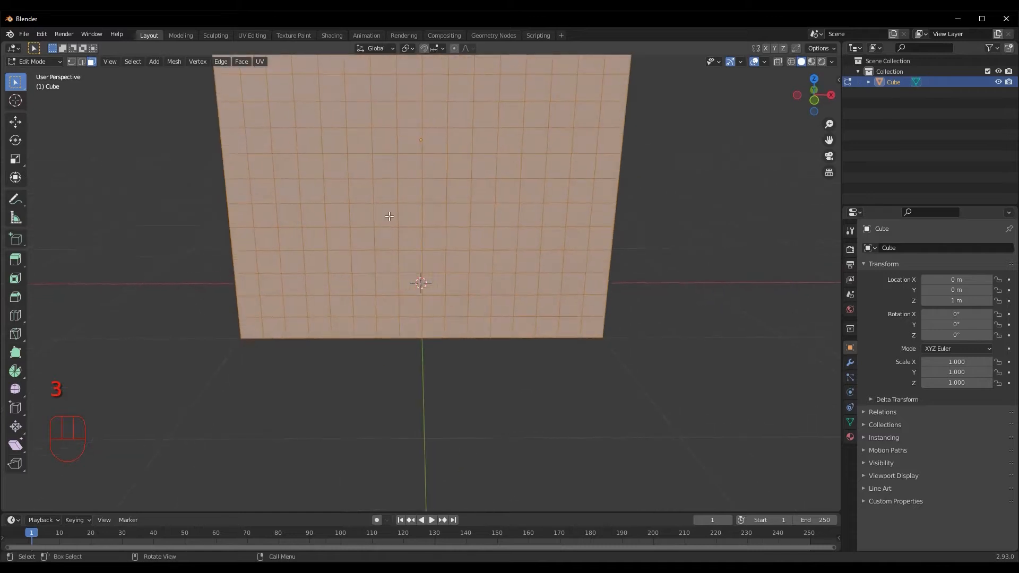
{"action": "scroll", "coordinate": [377, 264], "scroll_direction": "down", "scroll_amount": 3}
{"action": "middle_click_drag", "start_coordinate": [377, 264], "coordinate": [347, 256]}
Duplicate the subdivided cube and move the copy along the positive X axis beside the original
{"action": "key", "text": "Tab"}
{"action": "scroll", "coordinate": [301, 260], "scroll_direction": "down", "scroll_amount": 3}
{"action": "key", "text": "shift+d"}
{"action": "right_click", "coordinate": [347, 255]}
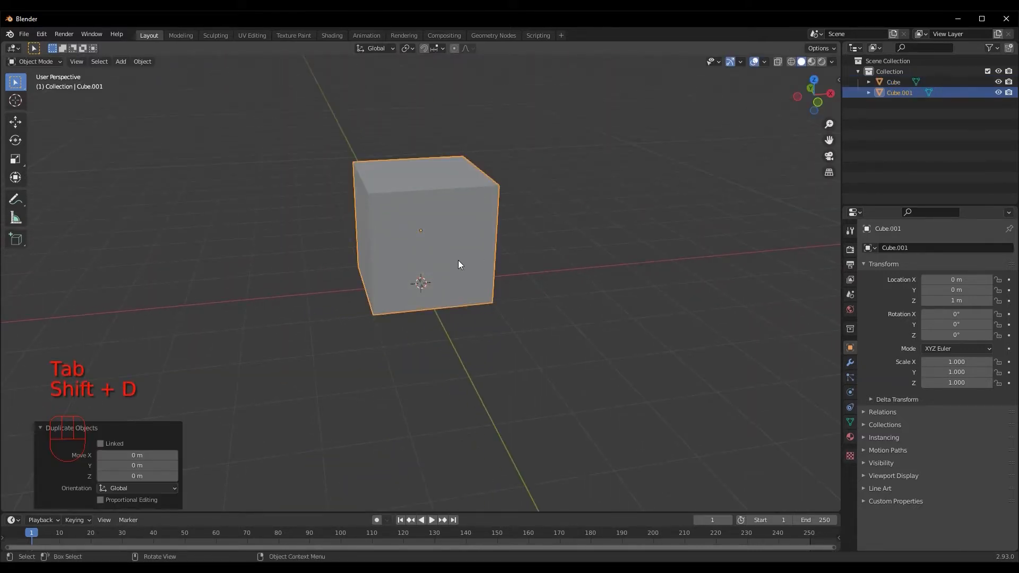
{"action": "key", "text": "g"}
{"action": "key", "text": "x"}
{"action": "left_click", "coordinate": [646, 263]}
{"action": "middle_click_drag", "start_coordinate": [646, 262], "coordinate": [503, 281]}
Move the original cube along the X axis by about -2.31 m
{"action": "left_click", "coordinate": [427, 246]}
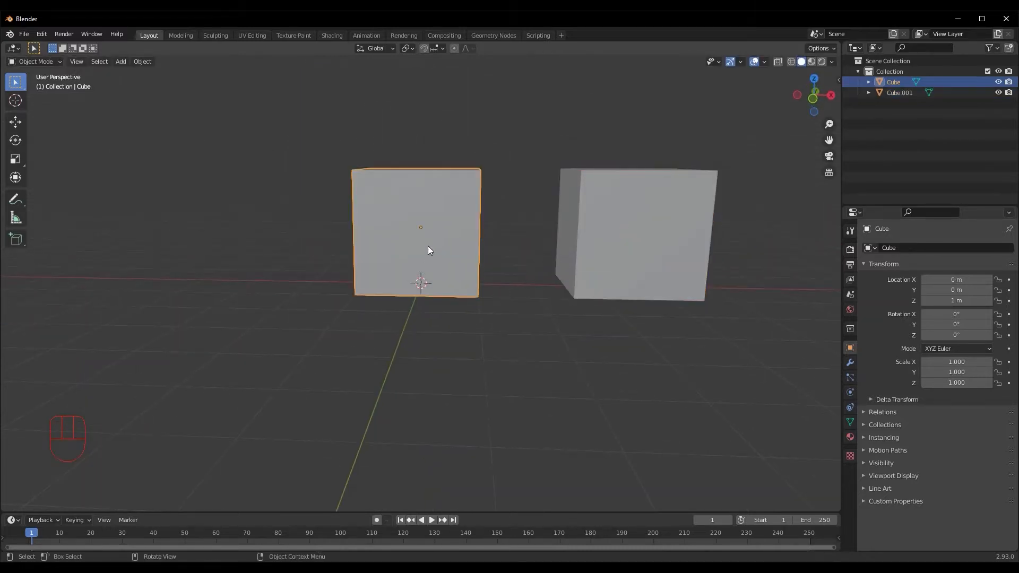
{"action": "key", "text": "g"}
{"action": "key", "text": "x"}
{"action": "left_click", "coordinate": [298, 254]}
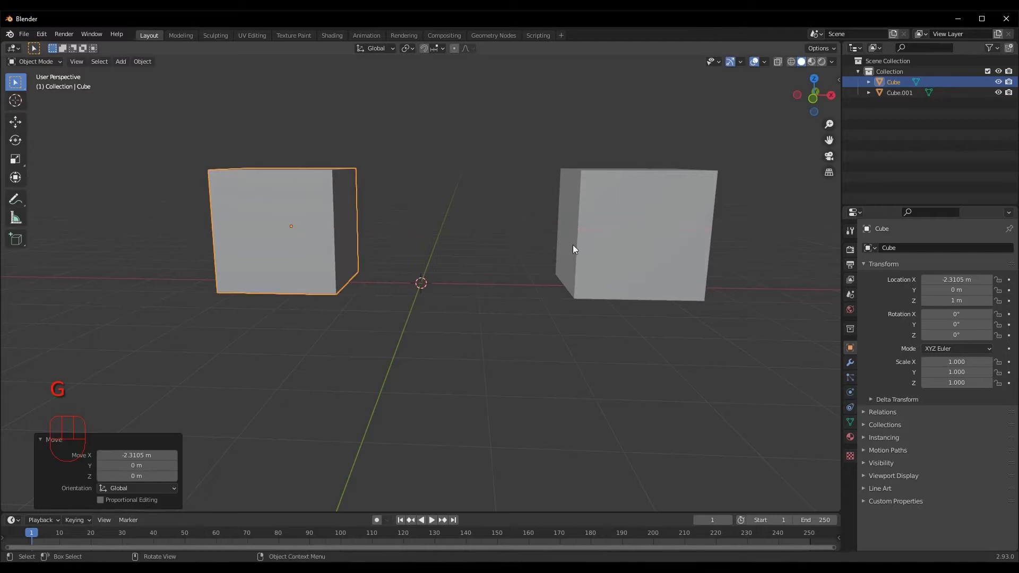
Move the duplicated cube along the X axis to about 2.88 m
{"action": "left_click", "coordinate": [617, 234]}
{"action": "key", "text": "g"}
{"action": "key", "text": "x"}
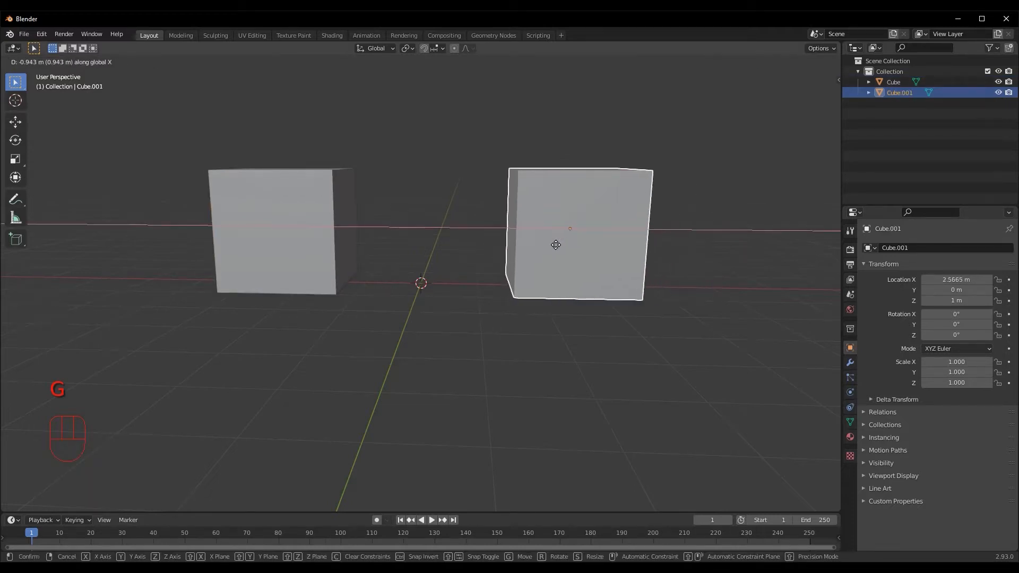
{"action": "left_click", "coordinate": [574, 259]}
Split all faces of the original cube's mesh with Edge Split, using the Faces by Edges type
{"action": "left_click", "coordinate": [279, 260]}
{"action": "scroll", "coordinate": [278, 259], "scroll_direction": "down", "scroll_amount": 2}
{"action": "mouse_move", "coordinate": [275, 261]}
{"action": "middle_mouse_down"}
{"action": "mouse_move", "coordinate": [260, 262]}
{"action": "mouse_move", "coordinate": [274, 260]}
{"action": "middle_mouse_up"}
{"action": "scroll", "coordinate": [273, 261], "scroll_direction": "up", "scroll_amount": 2}
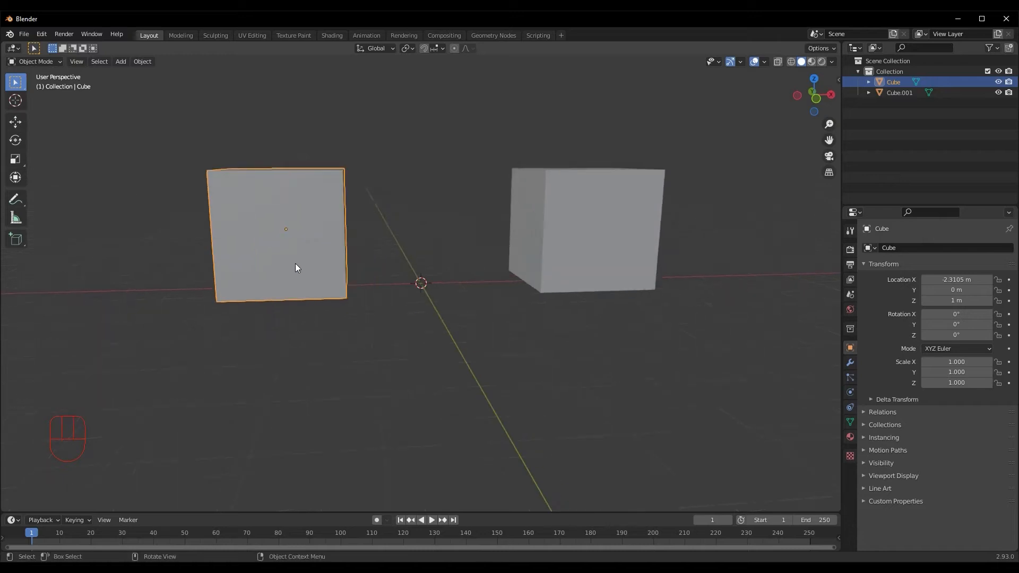
{"action": "key", "text": "Tab"}
{"action": "middle_click_drag", "start_coordinate": [251, 232], "coordinate": [259, 256]}
{"action": "scroll", "coordinate": [253, 248], "scroll_direction": "down", "scroll_amount": 2}
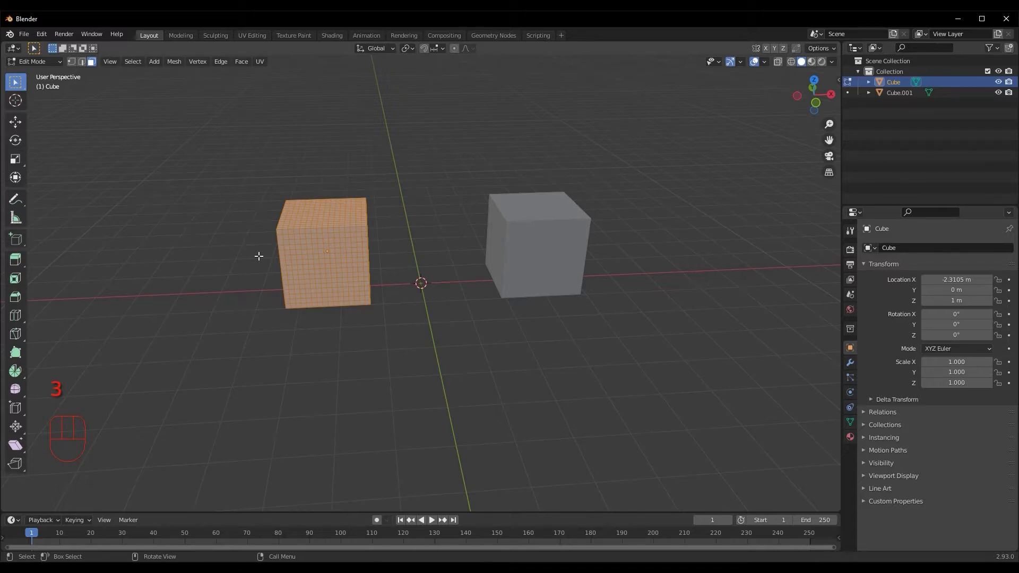
{"action": "left_click", "coordinate": [91, 62]}
{"action": "key", "text": "F3"}
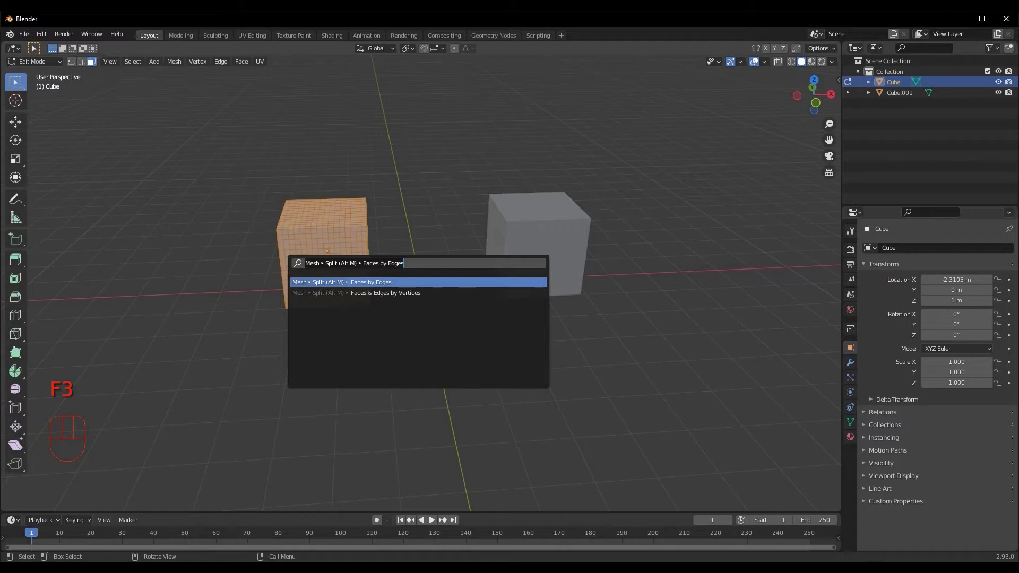
{"action": "type", "text": "ed"}
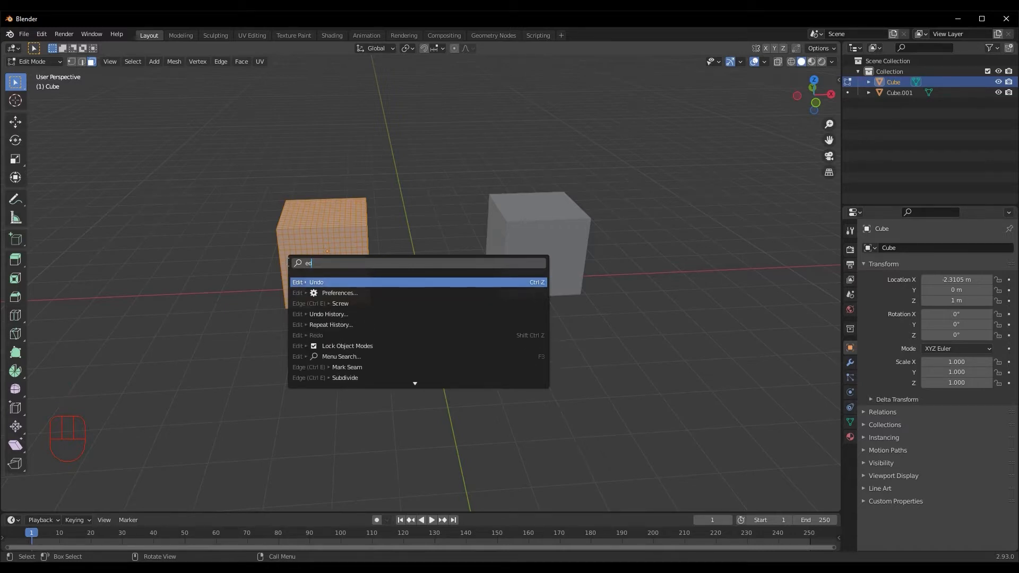
{"action": "type", "text": "ge spl8"}
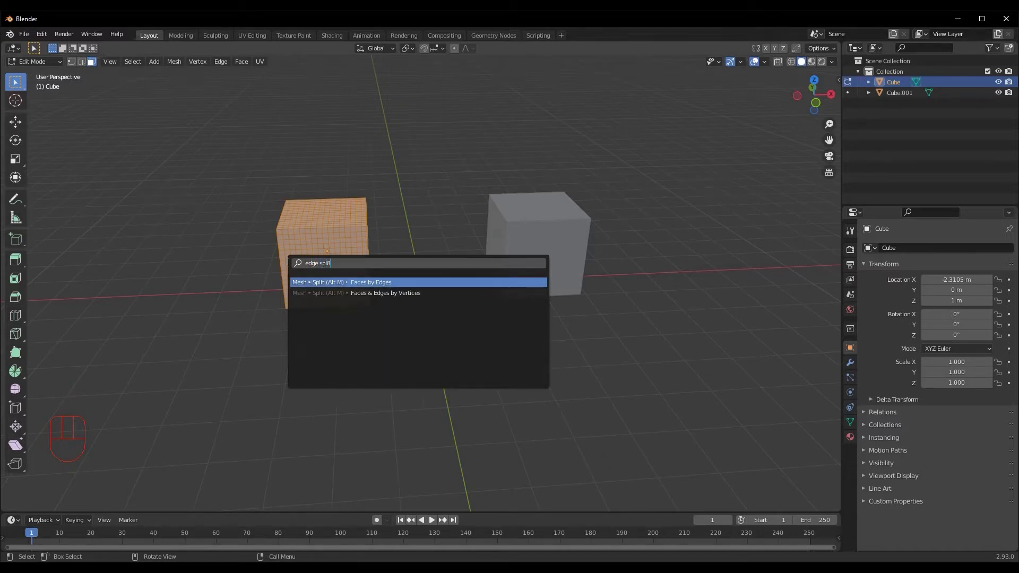
{"action": "left_click", "coordinate": [373, 283]}
Scale the split faces about their individual origins to about 0.767, then clear the face selection
{"action": "scroll", "coordinate": [275, 295], "scroll_direction": "up", "scroll_amount": 5}
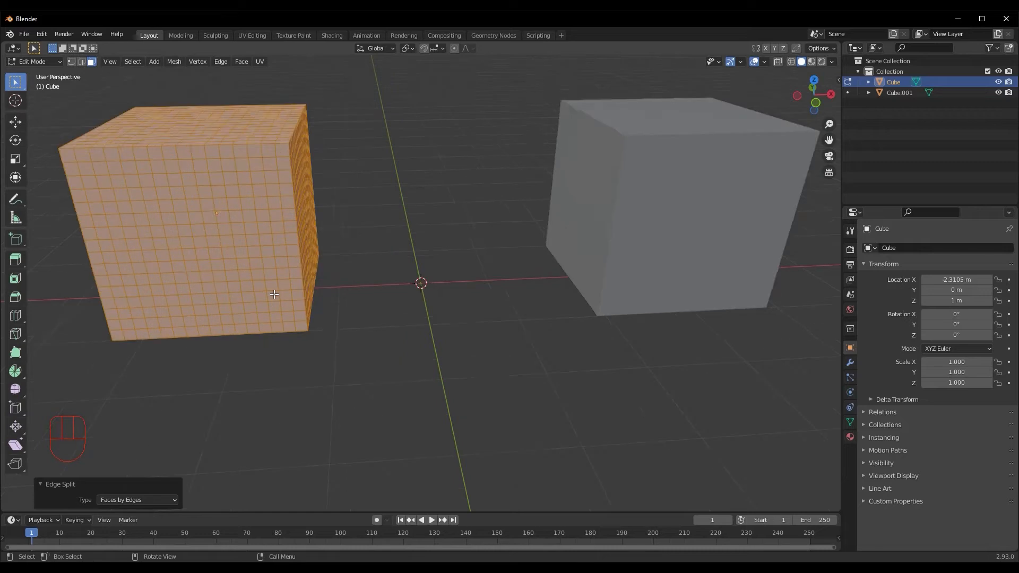
{"action": "scroll", "coordinate": [276, 295], "scroll_direction": "down", "scroll_amount": 4}
{"action": "left_click_drag", "start_coordinate": [407, 49], "coordinate": [421, 86]}
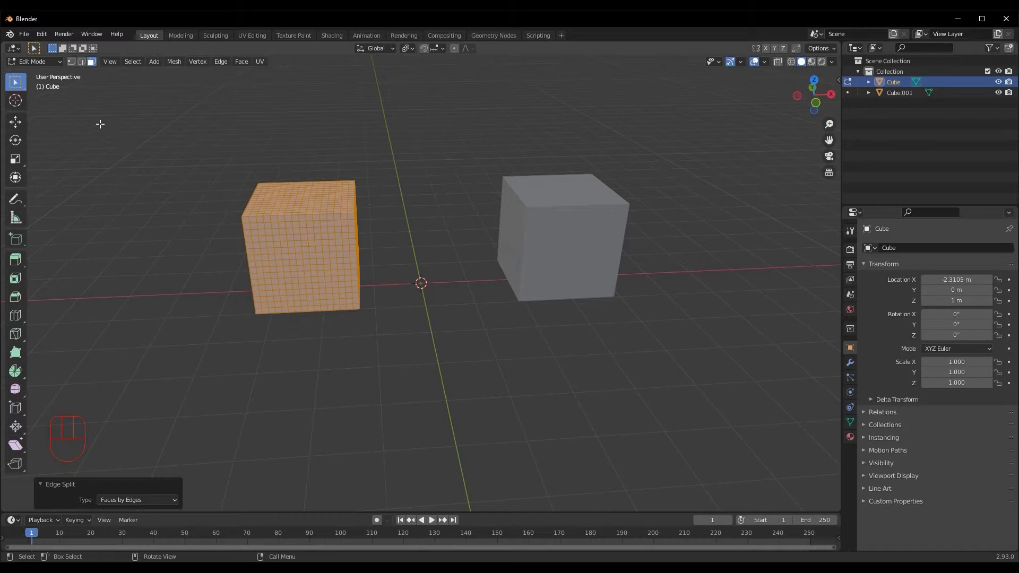
{"action": "key", "text": "s"}
{"action": "left_click", "coordinate": [143, 163]}
{"action": "scroll", "coordinate": [228, 206], "scroll_direction": "up", "scroll_amount": 8}
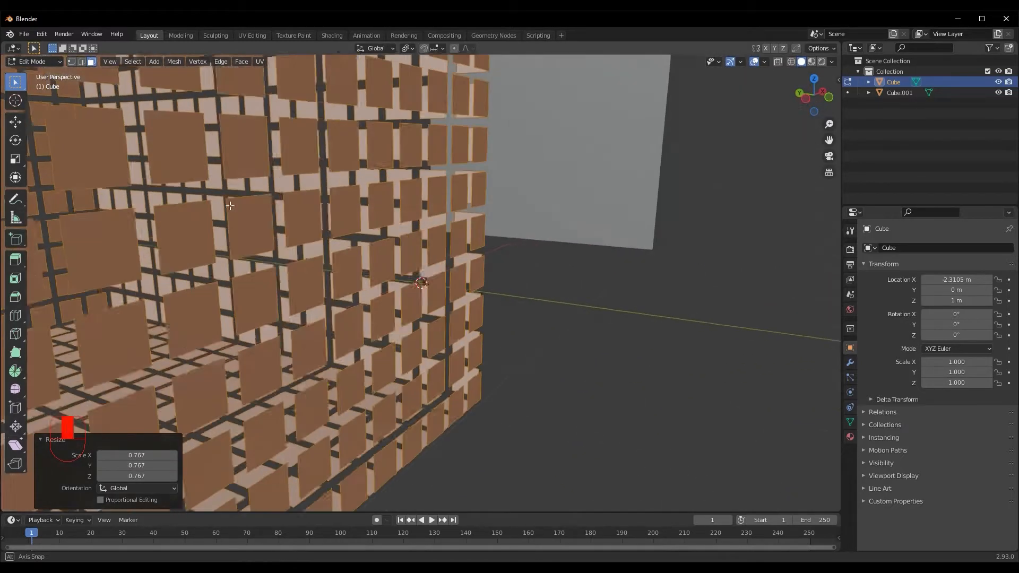
{"action": "scroll", "coordinate": [228, 206], "scroll_direction": "up", "scroll_amount": 5}
{"action": "scroll", "coordinate": [227, 206], "scroll_direction": "down", "scroll_amount": 10}
{"action": "middle_click_drag", "start_coordinate": [225, 205], "coordinate": [183, 234]}
{"action": "scroll", "coordinate": [183, 233], "scroll_direction": "down", "scroll_amount": 4}
{"action": "middle_click_drag", "start_coordinate": [350, 270], "coordinate": [336, 242]}
{"action": "left_click", "coordinate": [441, 267]}
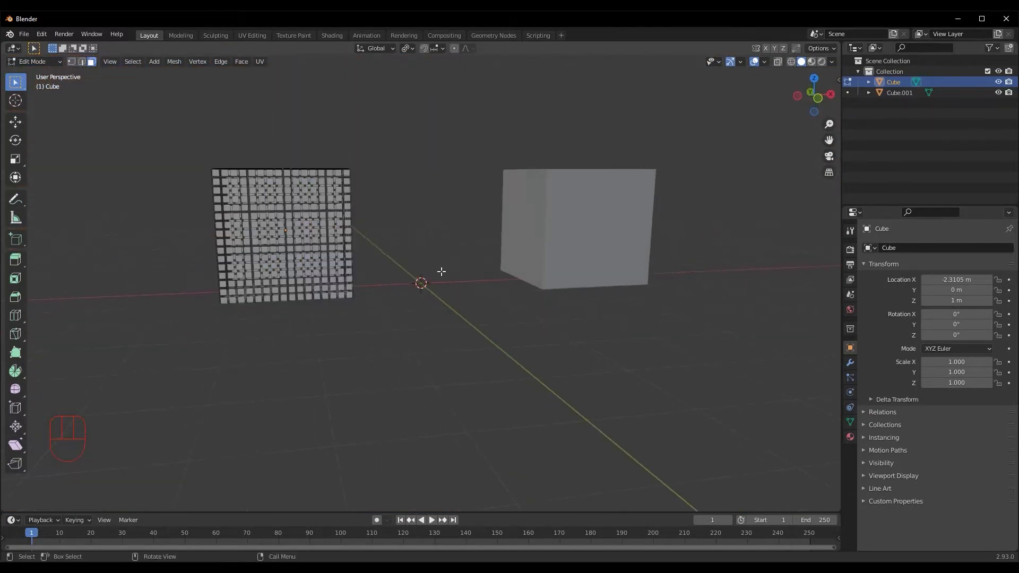
Return to Object Mode, deselect the cube and examine its separated faces up close
{"action": "key", "text": "Tab"}
{"action": "middle_click_drag", "start_coordinate": [437, 282], "coordinate": [286, 390]}
{"action": "left_click", "coordinate": [285, 391]}
{"action": "scroll", "coordinate": [188, 378], "scroll_direction": "up", "scroll_amount": 2}
{"action": "middle_click_drag", "start_coordinate": [129, 355], "coordinate": [240, 329], "text": "shift"}
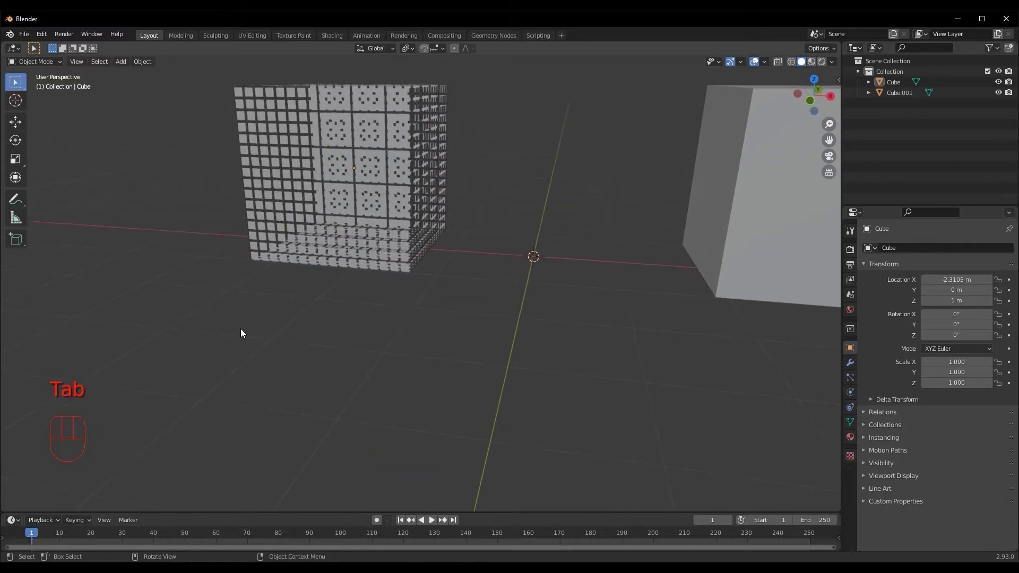
{"action": "scroll", "coordinate": [256, 317], "scroll_direction": "up", "scroll_amount": 2}
{"action": "middle_click_drag", "start_coordinate": [403, 298], "coordinate": [286, 333], "text": "shift"}
{"action": "scroll", "coordinate": [319, 303], "scroll_direction": "down", "scroll_amount": 4}
Un-Subdivide the duplicated cube's mesh with 2 iterations
{"action": "left_click", "coordinate": [503, 271]}
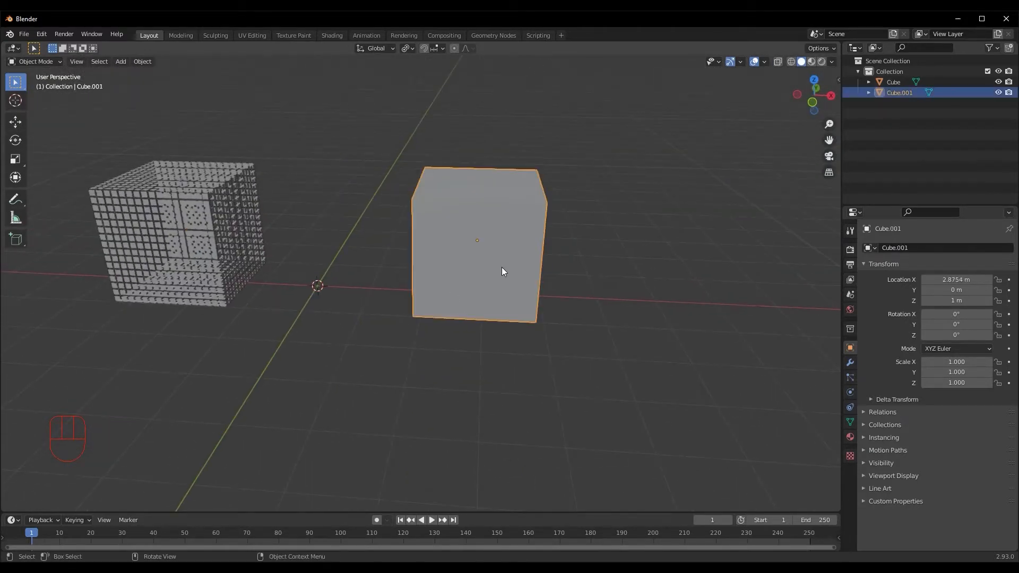
{"action": "key", "text": "Tab"}
{"action": "right_click", "coordinate": [463, 276]}
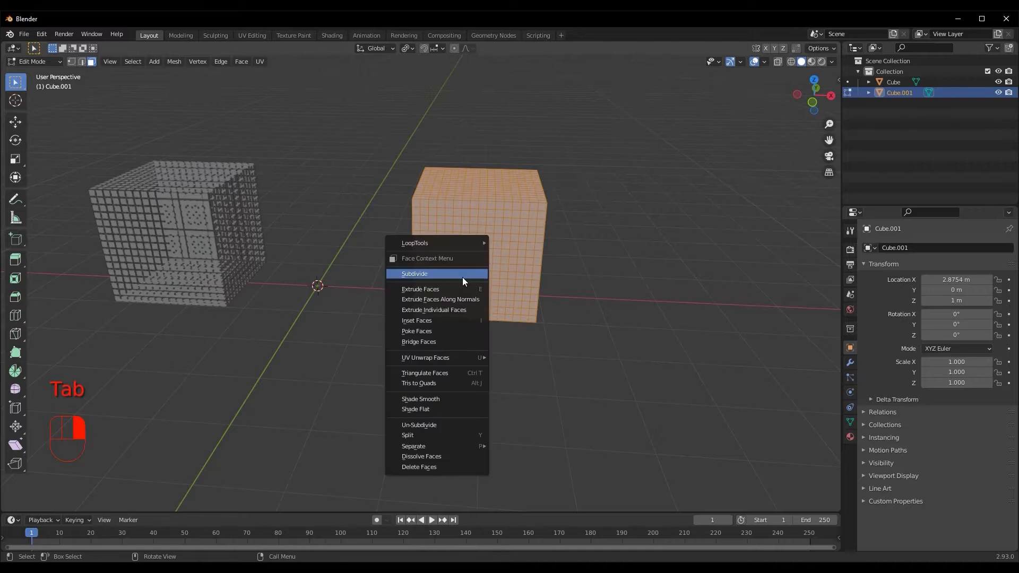
{"action": "left_click", "coordinate": [441, 425]}
{"action": "scroll", "coordinate": [481, 307], "scroll_direction": "up", "scroll_amount": 2}
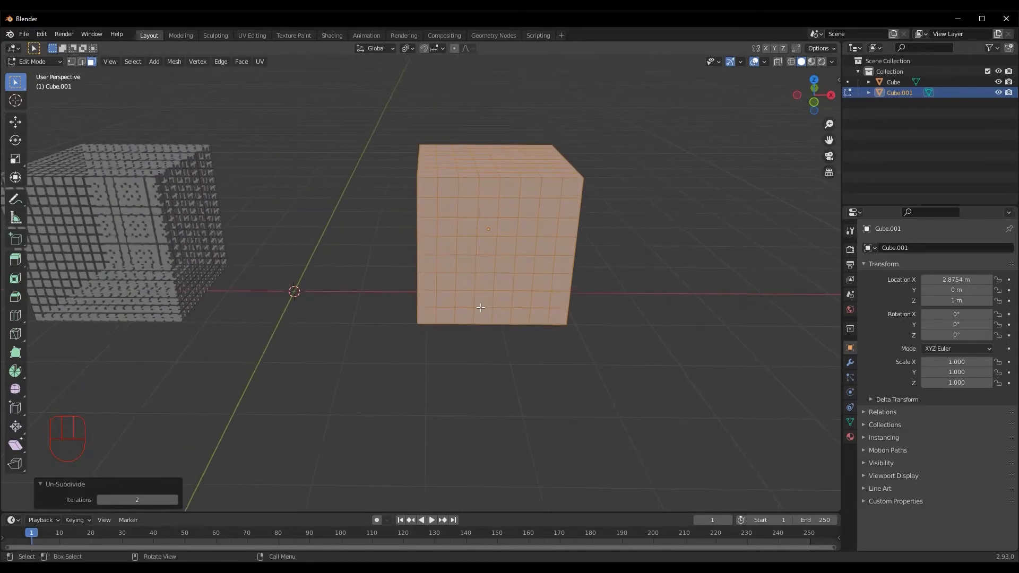
{"action": "scroll", "coordinate": [480, 308], "scroll_direction": "down", "scroll_amount": 2}
{"action": "left_click", "coordinate": [101, 499]}
{"action": "left_click", "coordinate": [175, 499]}
{"action": "middle_click_drag", "start_coordinate": [404, 318], "coordinate": [440, 300]}
{"action": "key", "text": "Tab"}
{"action": "key", "text": "Tab"}
{"action": "scroll", "coordinate": [489, 260], "scroll_direction": "up", "scroll_amount": 3}
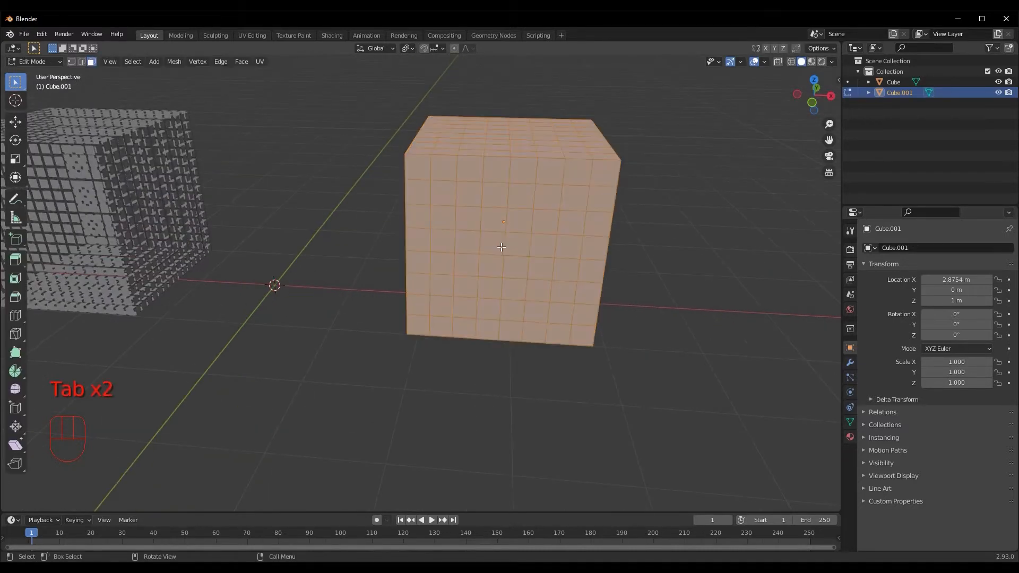
{"action": "scroll", "coordinate": [505, 220], "scroll_direction": "down", "scroll_amount": 3}
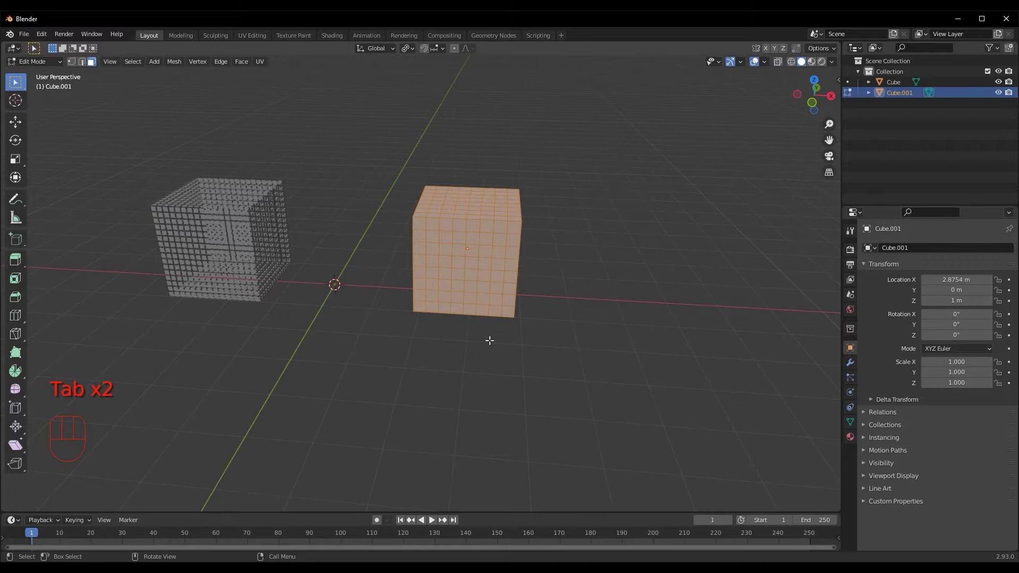
Leave Edit Mode and add a Decimate modifier to the duplicated cube
{"action": "middle_click_drag", "start_coordinate": [489, 341], "coordinate": [505, 294]}
{"action": "key", "text": "Tab"}
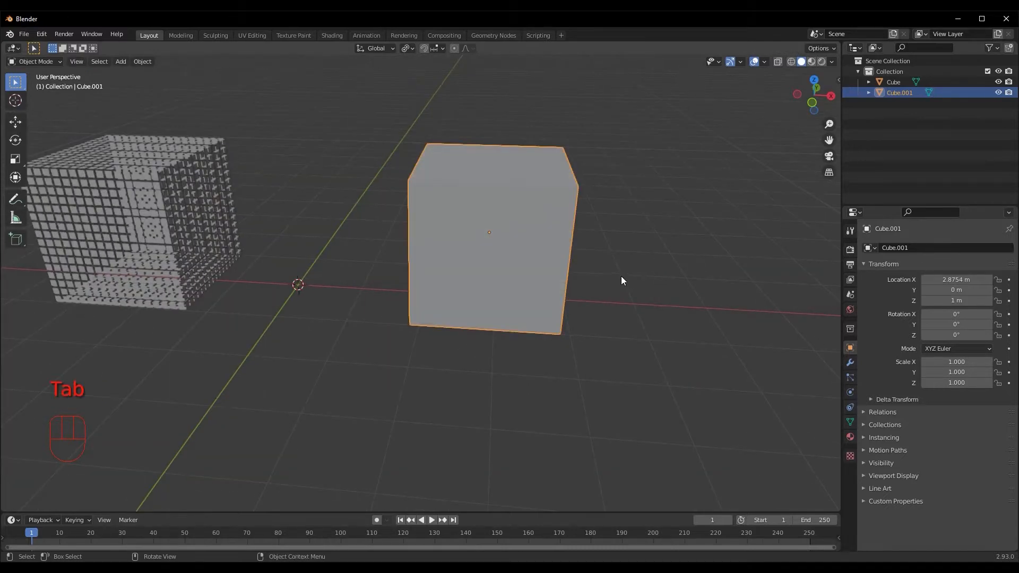
{"action": "left_click", "coordinate": [850, 363]}
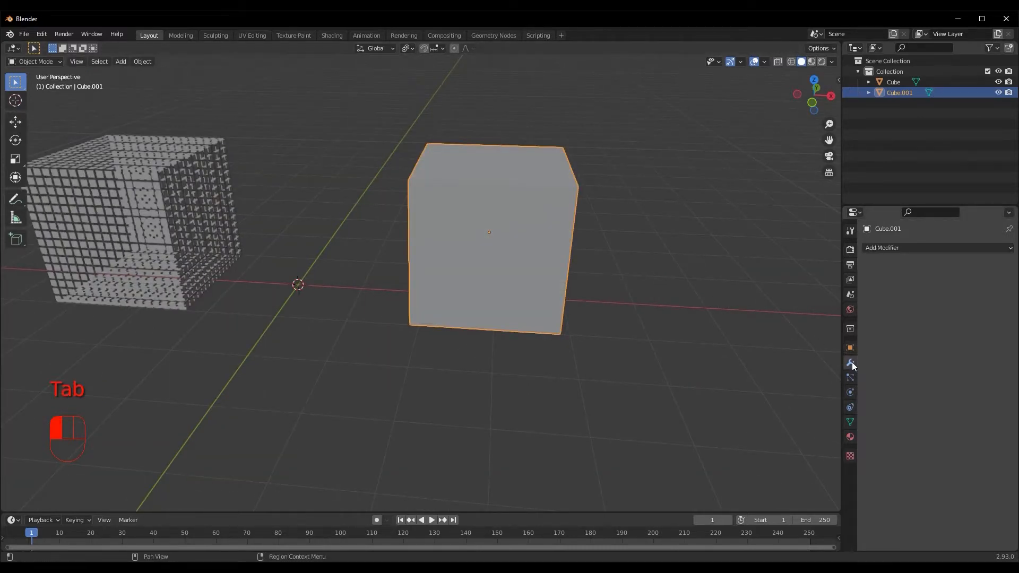
{"action": "left_click", "coordinate": [887, 249]}
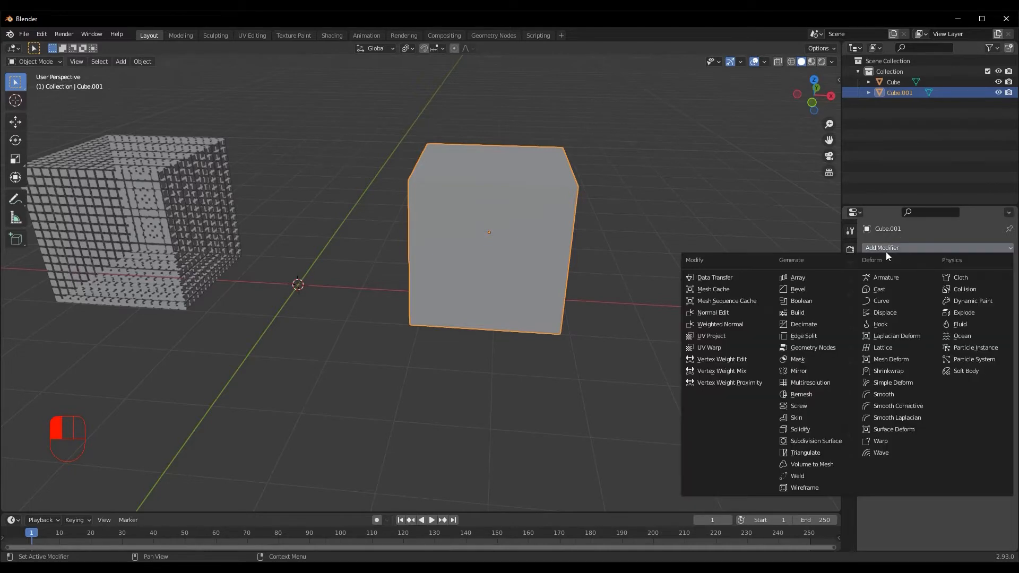
{"action": "left_click", "coordinate": [804, 324]}
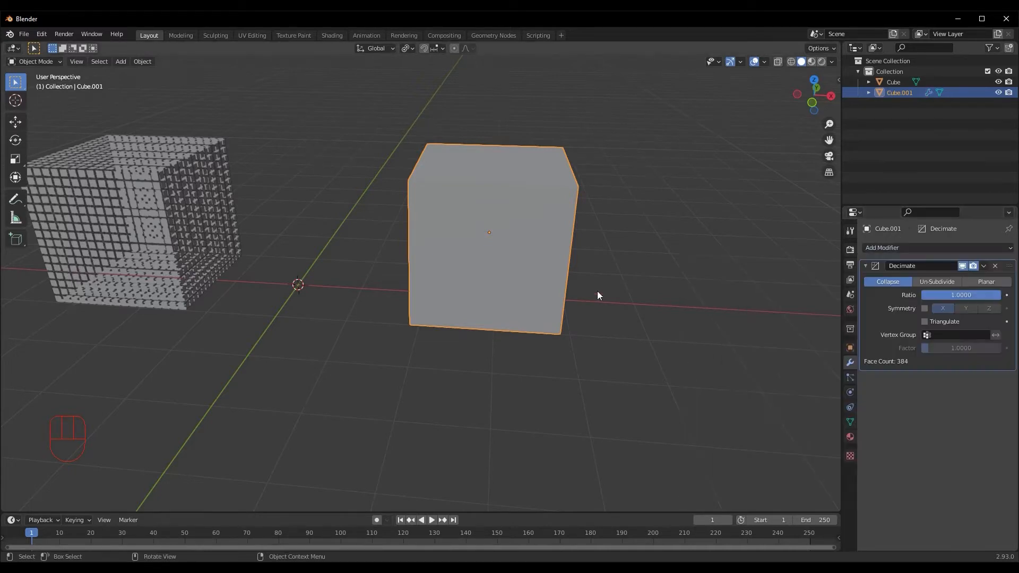
Turn on the wireframe overlay in the viewport to show the mesh edges
{"action": "left_click", "coordinate": [766, 61]}
{"action": "left_click", "coordinate": [699, 242]}
{"action": "middle_click_drag", "start_coordinate": [530, 263], "coordinate": [467, 258]}
{"action": "scroll", "coordinate": [467, 258], "scroll_direction": "up", "scroll_amount": 2}
{"action": "left_click", "coordinate": [765, 61]}
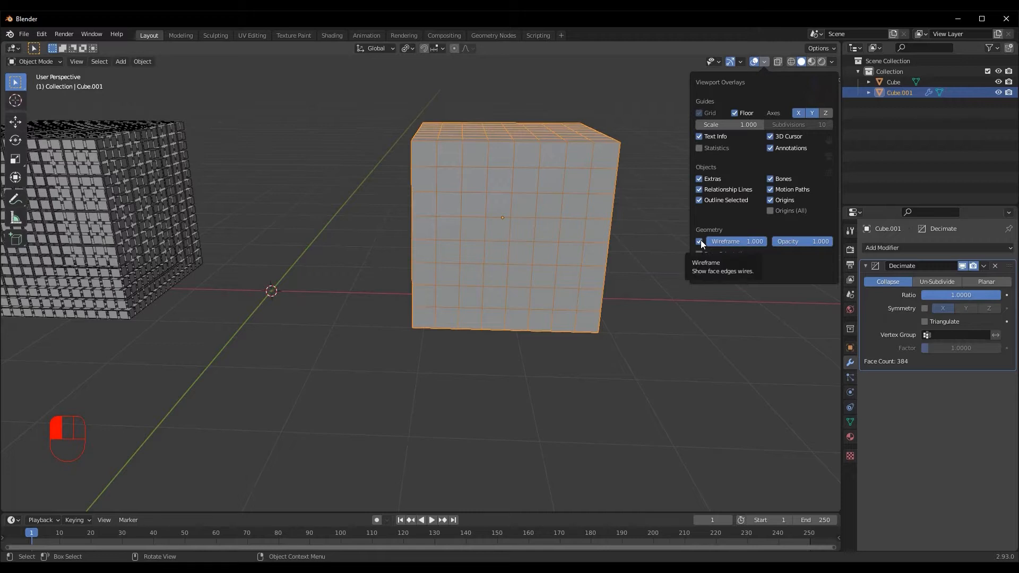
Enable Triangulate on the Decimate modifier and set its collapse ratio to 0.5
{"action": "left_click", "coordinate": [925, 322]}
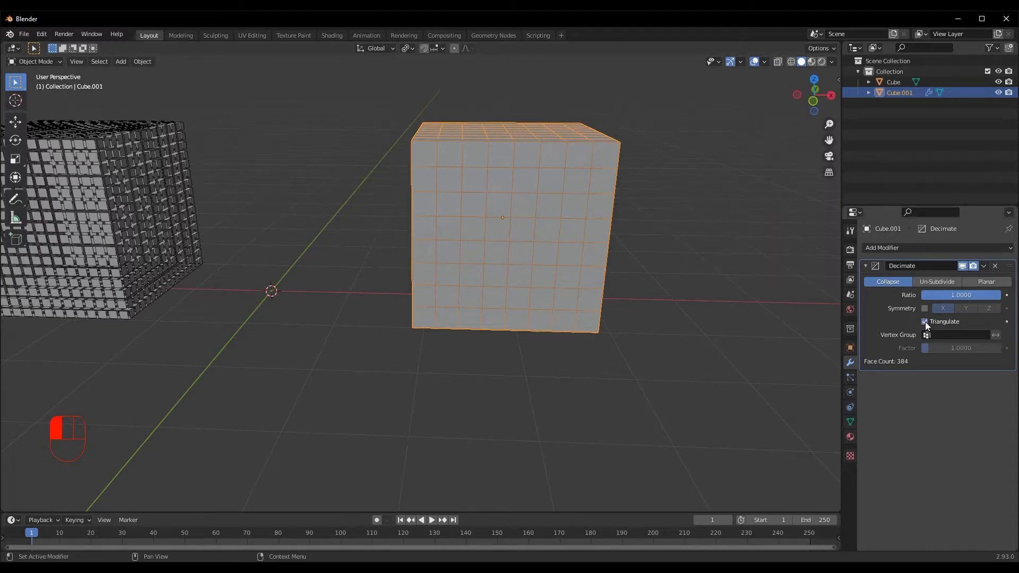
{"action": "middle_click_drag", "start_coordinate": [550, 313], "coordinate": [589, 336]}
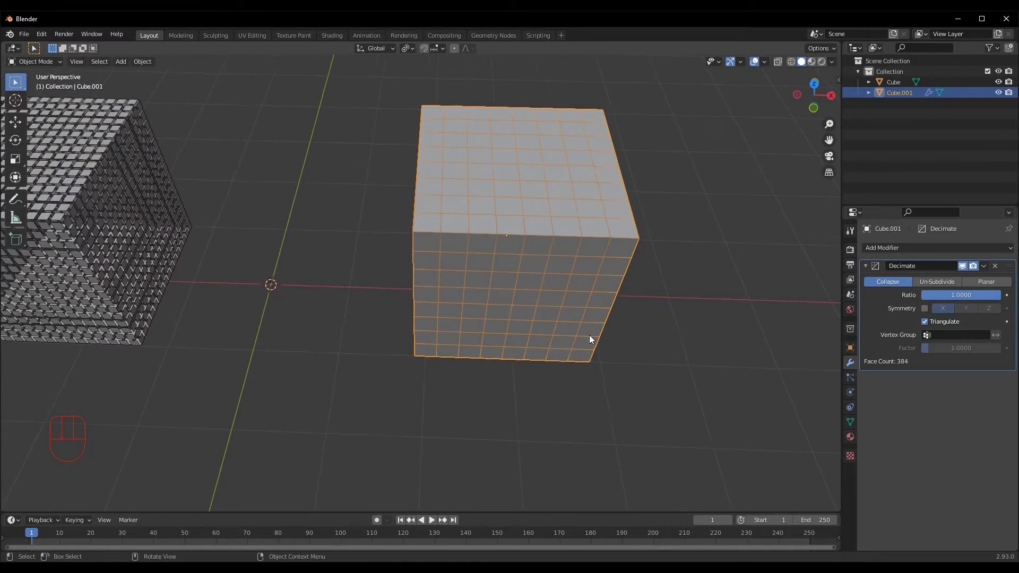
{"action": "left_click_drag", "start_coordinate": [999, 296], "coordinate": [954, 302]}
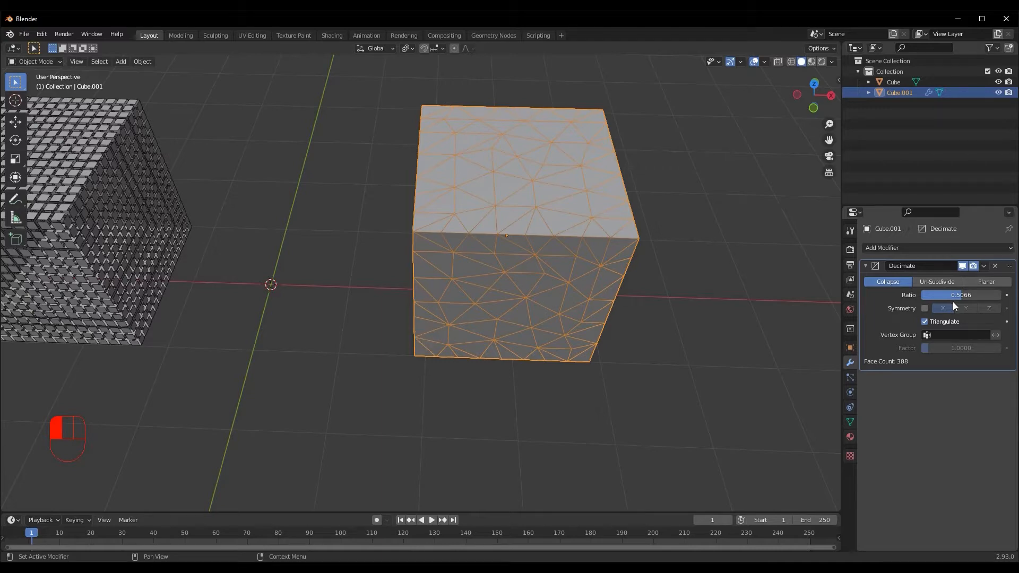
{"action": "type", "text": "0.5"}
{"action": "key", "text": "Return"}
{"action": "middle_click_drag", "start_coordinate": [371, 332], "coordinate": [495, 344]}
{"action": "scroll", "coordinate": [463, 337], "scroll_direction": "up", "scroll_amount": 3}
{"action": "scroll", "coordinate": [500, 346], "scroll_direction": "down", "scroll_amount": 4}
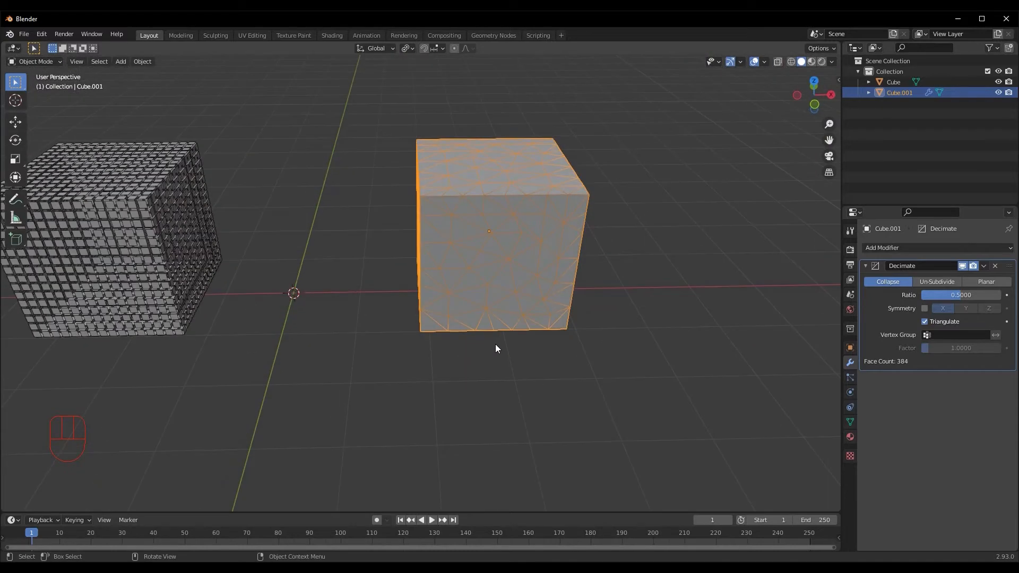
Turn off the wireframe overlay and check the decimated cube in Edit Mode and Object Mode
{"action": "left_click", "coordinate": [764, 62]}
{"action": "left_click", "coordinate": [700, 242]}
{"action": "scroll", "coordinate": [547, 298], "scroll_direction": "up", "scroll_amount": 2}
{"action": "middle_click_drag", "start_coordinate": [546, 297], "coordinate": [517, 262]}
{"action": "scroll", "coordinate": [529, 297], "scroll_direction": "down", "scroll_amount": 4}
{"action": "key", "text": "Tab"}
{"action": "scroll", "coordinate": [517, 263], "scroll_direction": "up", "scroll_amount": 2}
{"action": "scroll", "coordinate": [517, 262], "scroll_direction": "down", "scroll_amount": 3}
{"action": "key", "text": "Tab"}
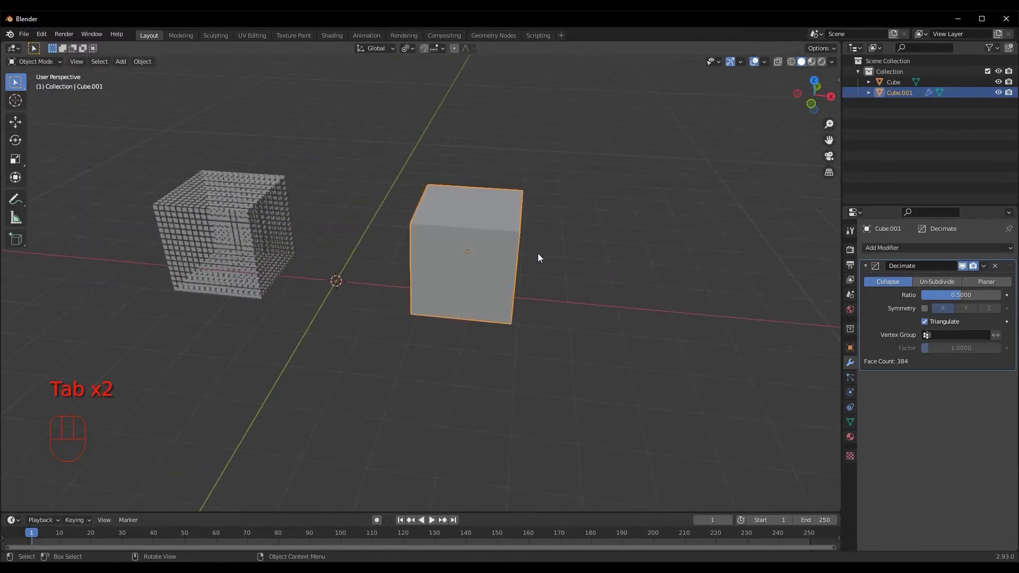
Apply the Decimate modifier to the duplicated cube
{"action": "left_click", "coordinate": [986, 265]}
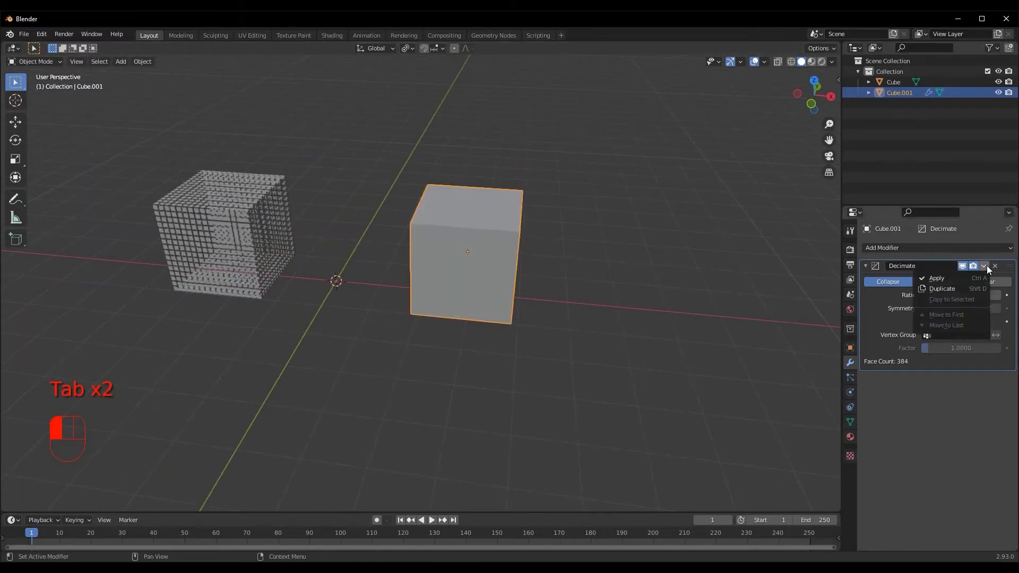
{"action": "left_click", "coordinate": [955, 279]}
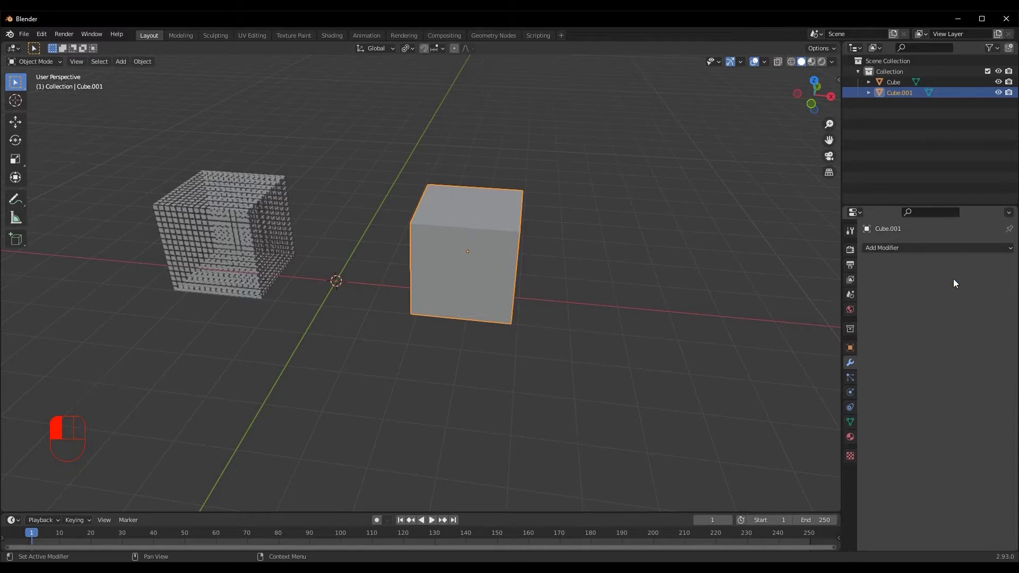
{"action": "middle_click_drag", "start_coordinate": [523, 331], "coordinate": [512, 313]}
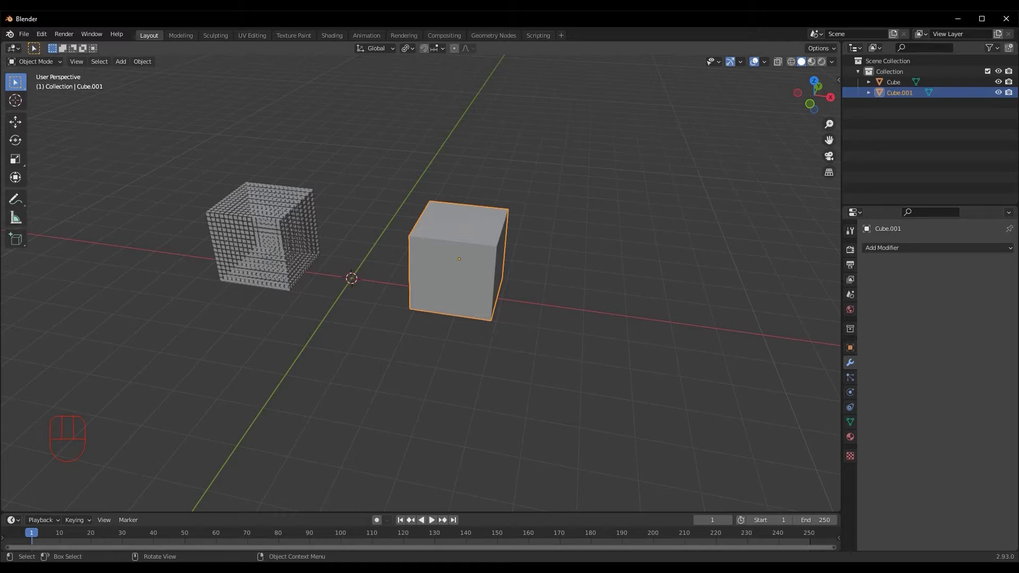
{"action": "middle_click_drag", "start_coordinate": [513, 313], "coordinate": [450, 211]}
{"action": "middle_click_drag", "start_coordinate": [422, 277], "coordinate": [430, 298]}
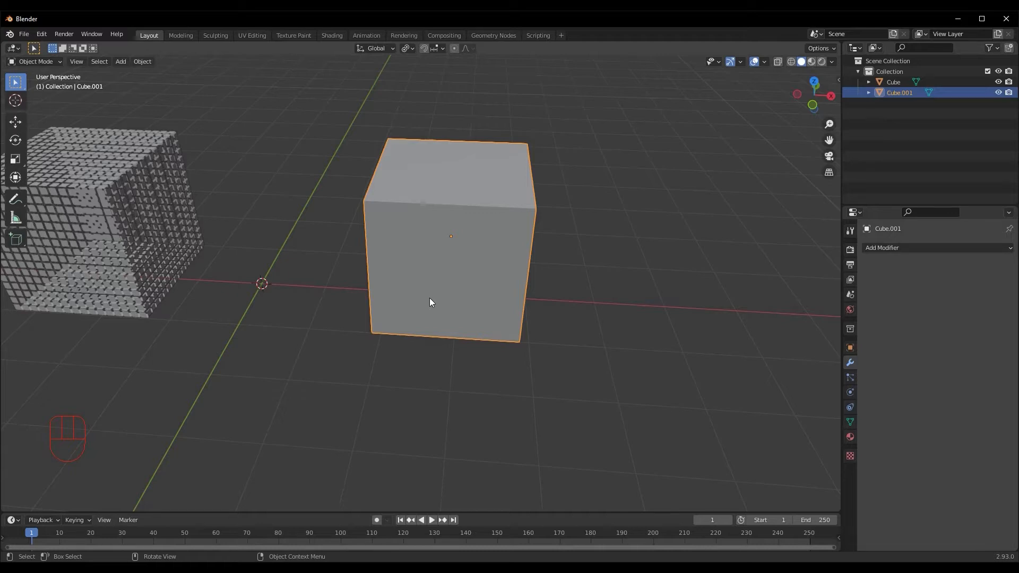
Enter Edit Mode on the decimated cube, select all its triangular faces and split them with Faces by Edges
{"action": "key", "text": "Tab"}
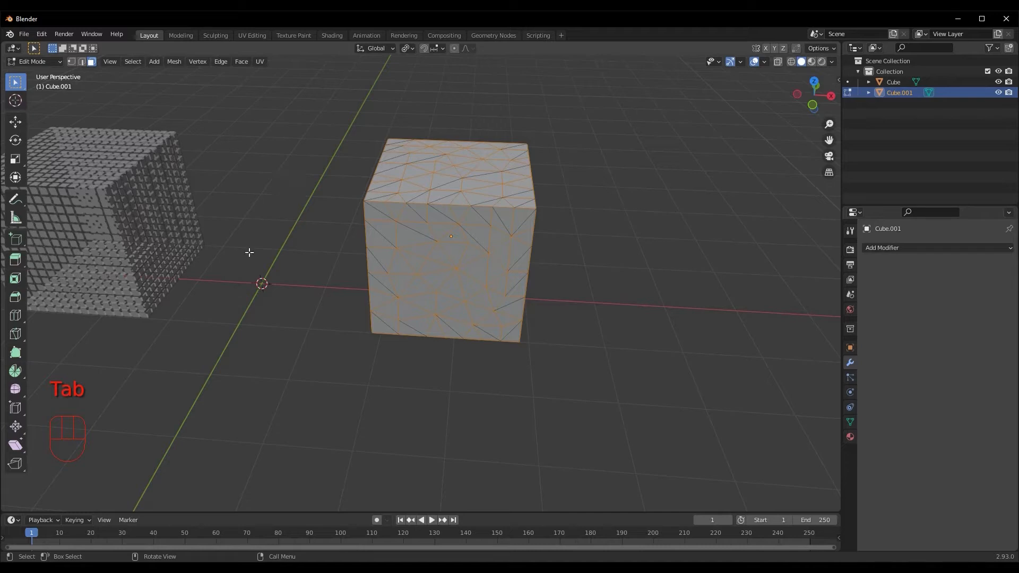
{"action": "key", "text": "3"}
{"action": "left_click", "coordinate": [418, 247]}
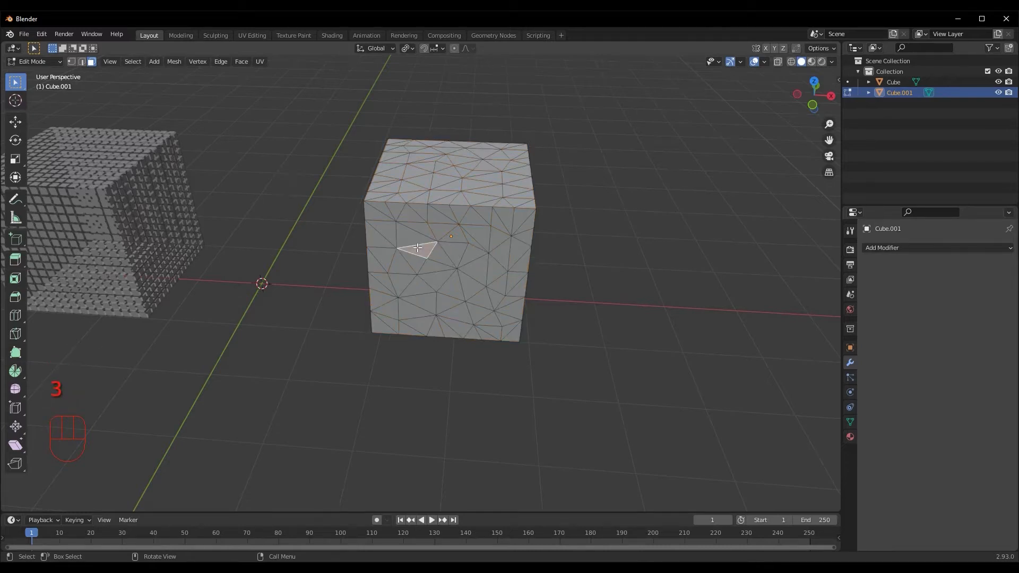
{"action": "key", "text": "3"}
{"action": "key", "text": "a"}
{"action": "middle_click_drag", "start_coordinate": [419, 245], "coordinate": [429, 265]}
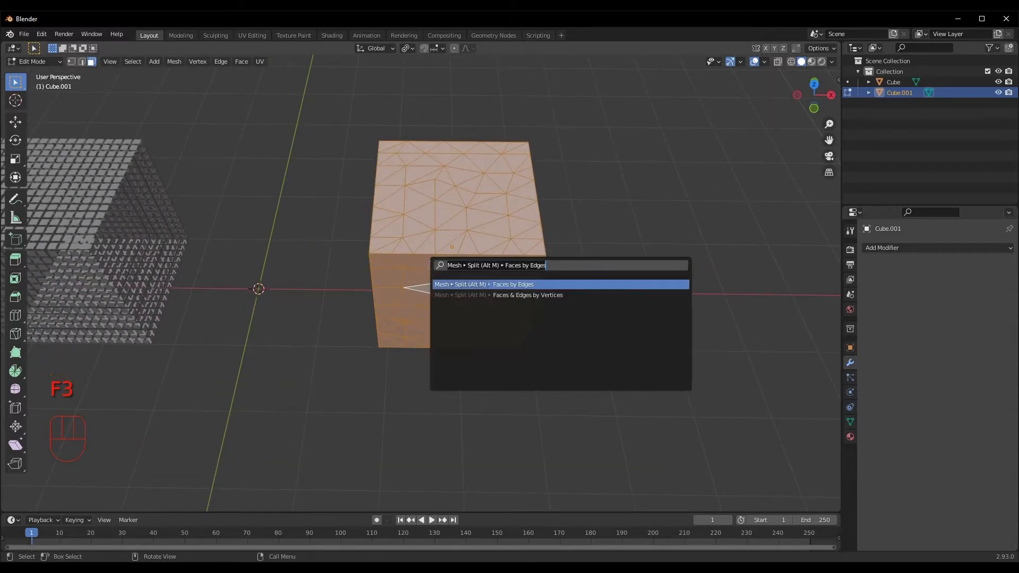
{"action": "key", "text": "Return"}
Scale the split triangular faces down individually to open gaps between them, and deselect everything
{"action": "middle_click_drag", "start_coordinate": [494, 258], "coordinate": [331, 219]}
{"action": "scroll", "coordinate": [341, 260], "scroll_direction": "down", "scroll_amount": 3}
{"action": "key", "text": "s"}
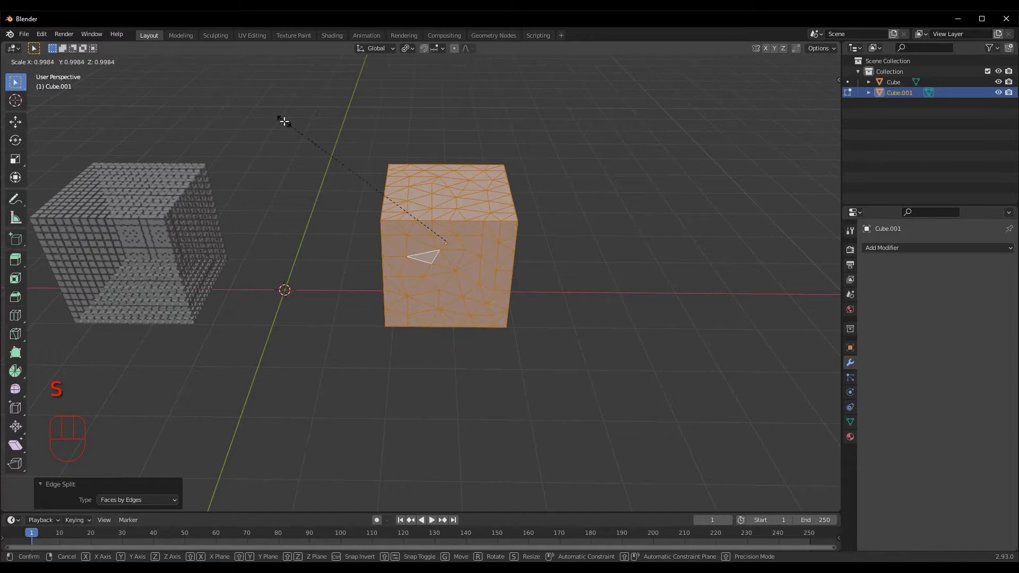
{"action": "left_click", "coordinate": [320, 155]}
{"action": "middle_click_drag", "start_coordinate": [339, 257], "coordinate": [342, 196]}
{"action": "left_click", "coordinate": [373, 377]}
{"action": "scroll", "coordinate": [373, 378], "scroll_direction": "up", "scroll_amount": 3}
{"action": "middle_click_drag", "start_coordinate": [373, 377], "coordinate": [368, 416]}
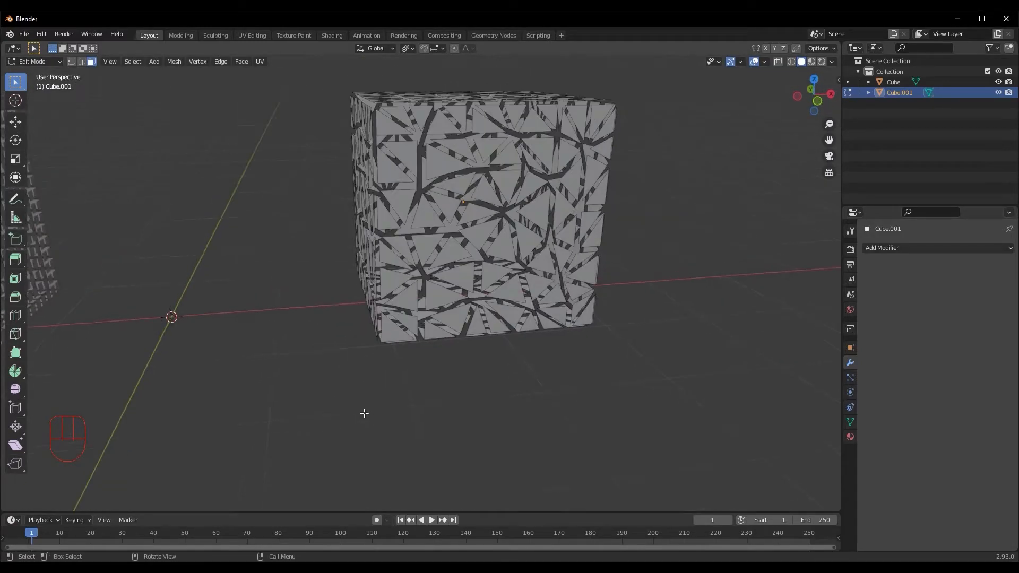
Return to Object Mode, deselect the triangulated cube and compare it with the grid-patterned cube
{"action": "scroll", "coordinate": [319, 382], "scroll_direction": "down", "scroll_amount": 3}
{"action": "mouse_move", "coordinate": [314, 380]}
{"action": "middle_mouse_down"}
{"action": "mouse_move", "coordinate": [355, 377]}
{"action": "mouse_move", "coordinate": [316, 363]}
{"action": "middle_mouse_up"}
{"action": "key", "text": "Tab"}
{"action": "scroll", "coordinate": [357, 375], "scroll_direction": "down", "scroll_amount": 4}
{"action": "left_click", "coordinate": [375, 307]}
{"action": "scroll", "coordinate": [375, 307], "scroll_direction": "up", "scroll_amount": 4}
{"action": "middle_click_drag", "start_coordinate": [123, 318], "coordinate": [308, 348]}
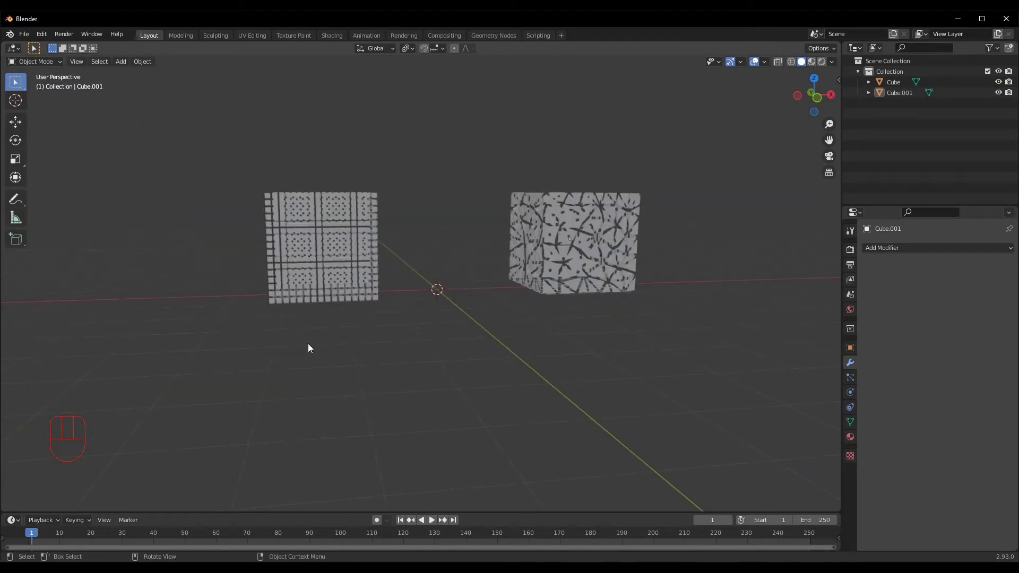
Select the grid-patterned cube and add a Solidify modifier to it
{"action": "left_click", "coordinate": [366, 319]}
{"action": "middle_click_drag", "start_coordinate": [366, 319], "coordinate": [403, 325]}
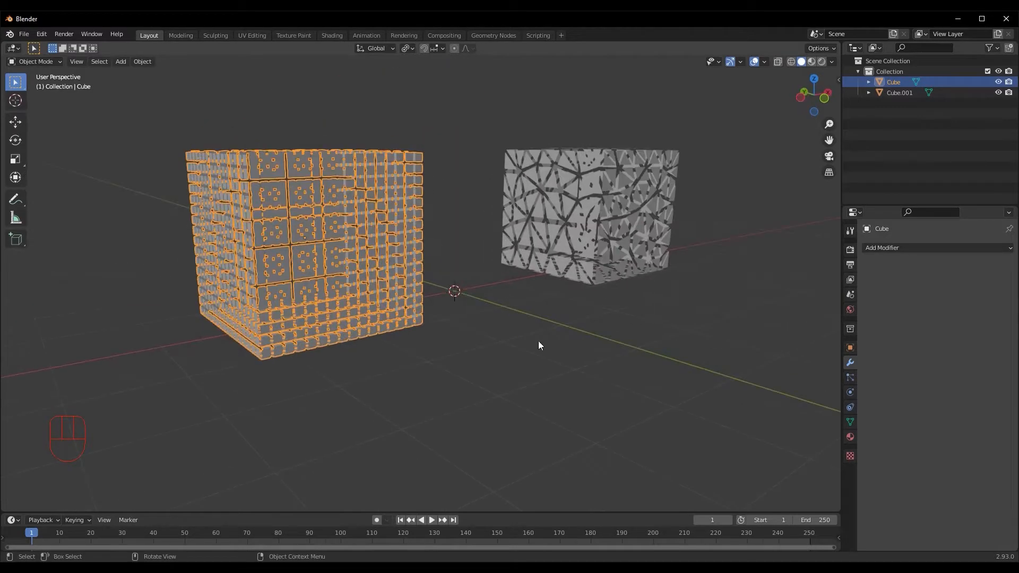
{"action": "left_click", "coordinate": [897, 248]}
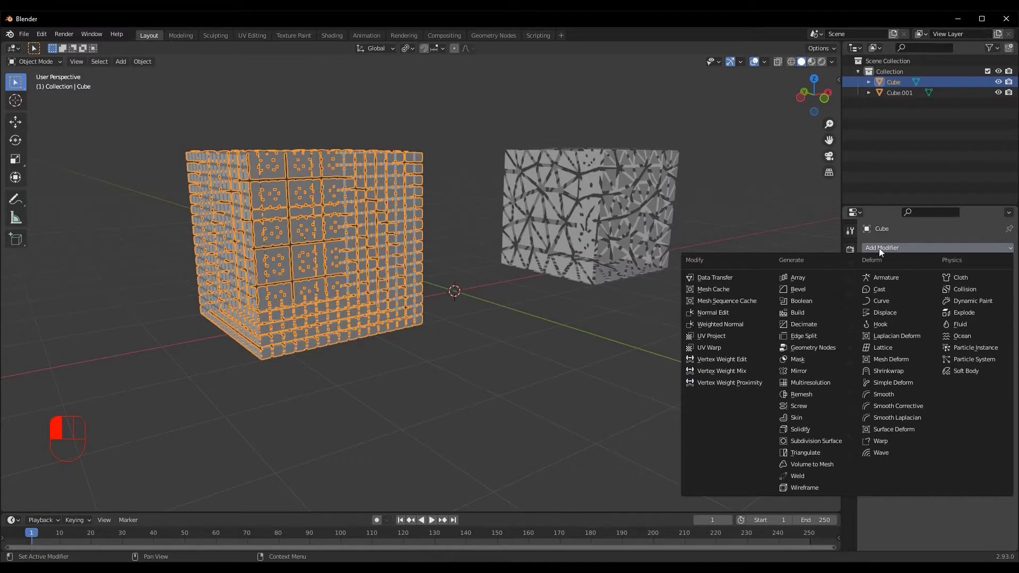
{"action": "left_click", "coordinate": [818, 431]}
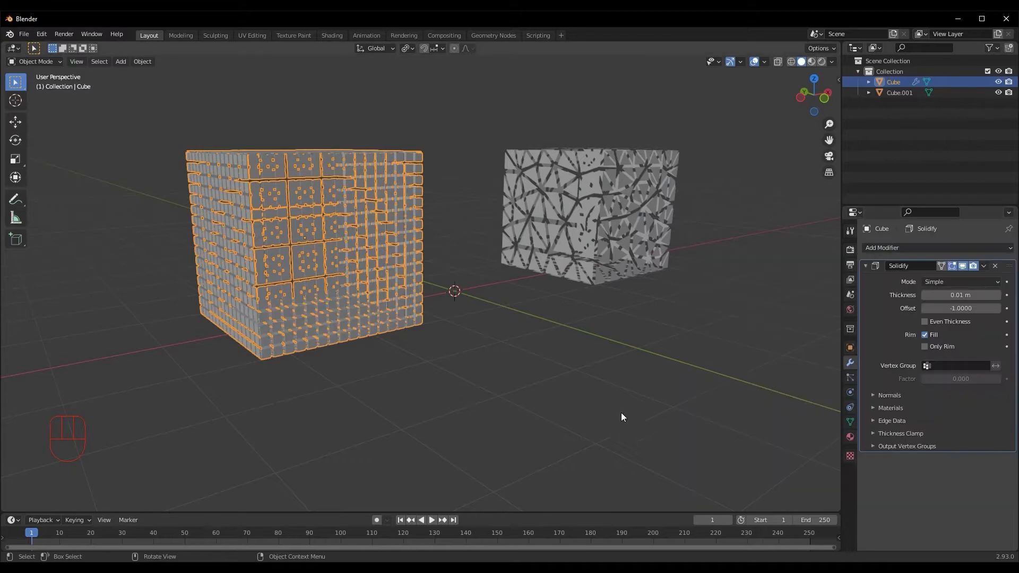
{"action": "middle_click_drag", "start_coordinate": [622, 412], "coordinate": [667, 280]}
{"action": "left_click", "coordinate": [690, 227]}
{"action": "left_click", "coordinate": [339, 281]}
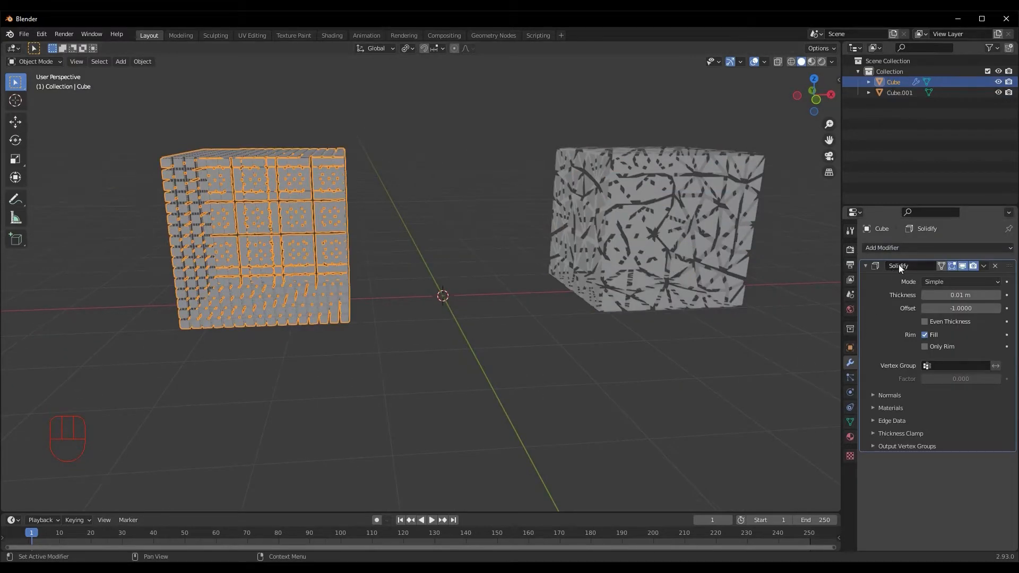
Add a Displace modifier to the grid-patterned cube after its Solidify modifier
{"action": "left_click", "coordinate": [911, 247]}
{"action": "left_click", "coordinate": [885, 313]}
{"action": "middle_click_drag", "start_coordinate": [610, 339], "coordinate": [504, 373]}
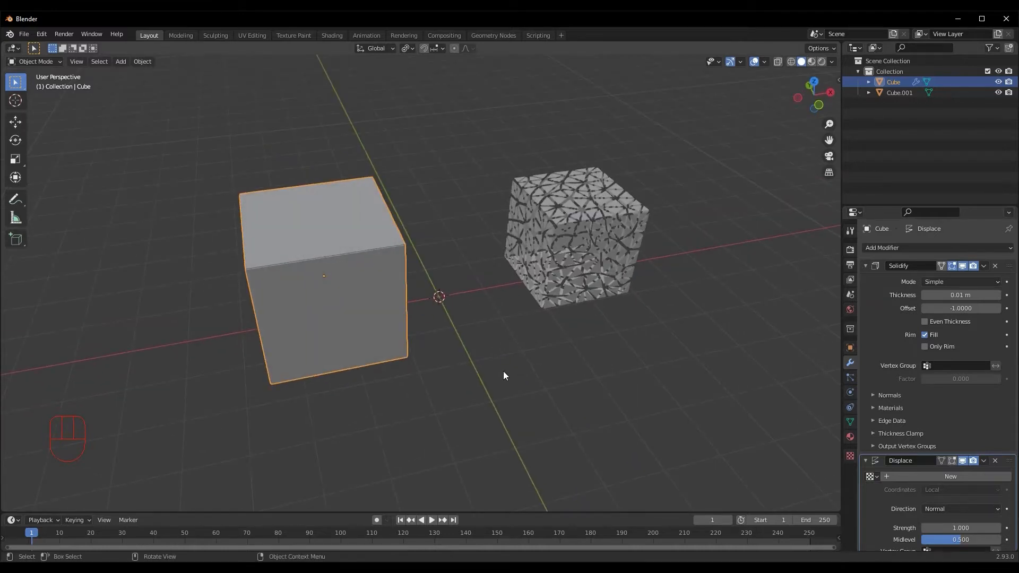
{"action": "scroll", "coordinate": [504, 373], "scroll_direction": "up", "scroll_amount": 3}
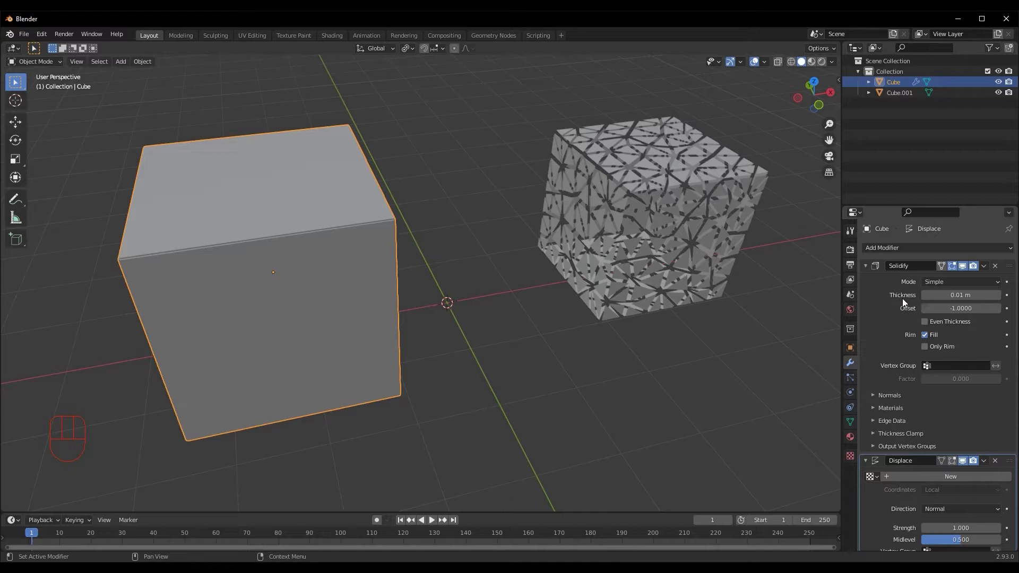
Examine the Solidify and Displace modifier settings and the displaced cube's shape
{"action": "left_click", "coordinate": [883, 287]}
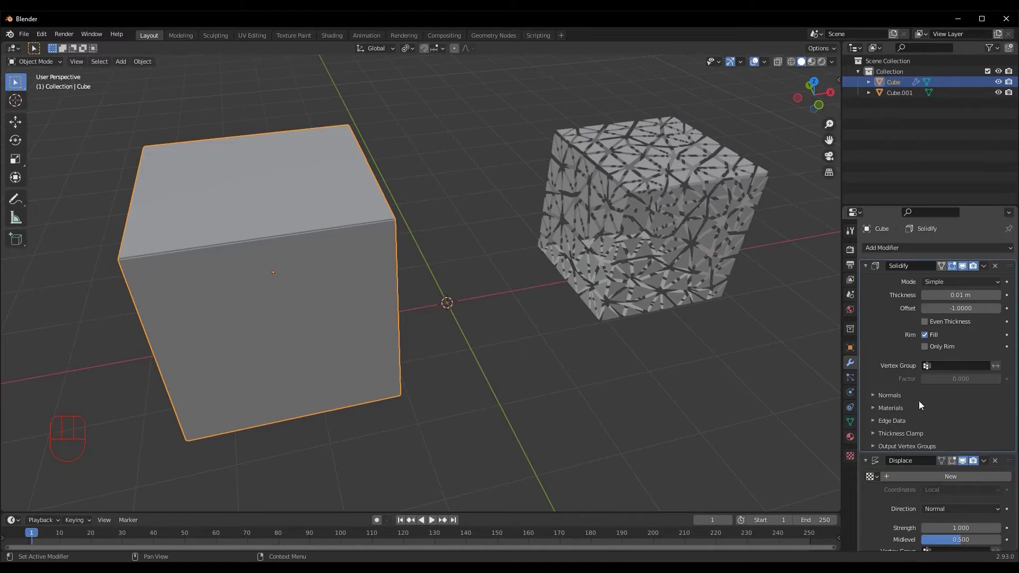
{"action": "left_click", "coordinate": [882, 494]}
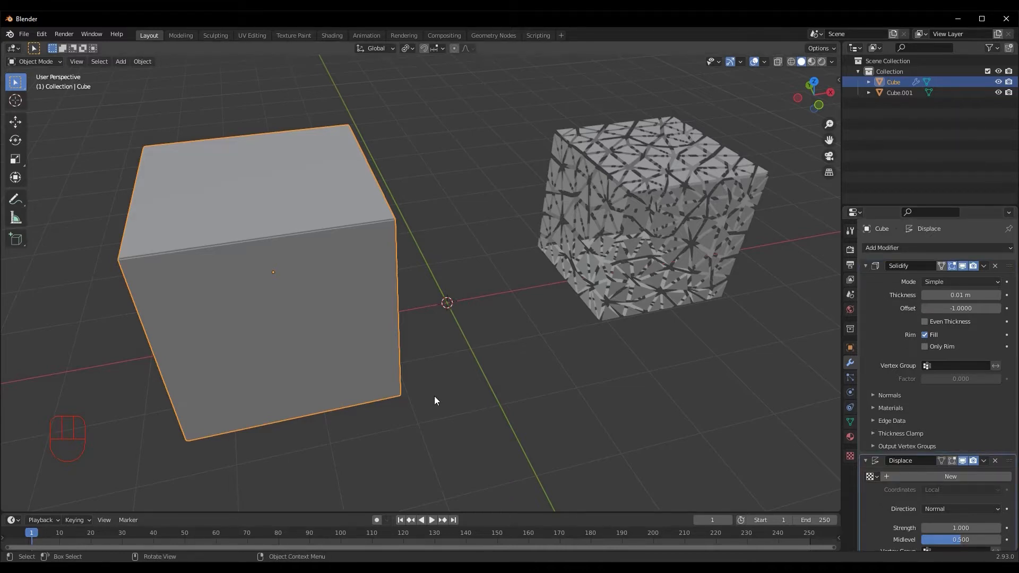
{"action": "scroll", "coordinate": [543, 380], "scroll_direction": "down", "scroll_amount": 5}
{"action": "scroll", "coordinate": [411, 381], "scroll_direction": "up", "scroll_amount": 4}
{"action": "middle_click_drag", "start_coordinate": [410, 380], "coordinate": [433, 369]}
{"action": "scroll", "coordinate": [451, 365], "scroll_direction": "down", "scroll_amount": 3}
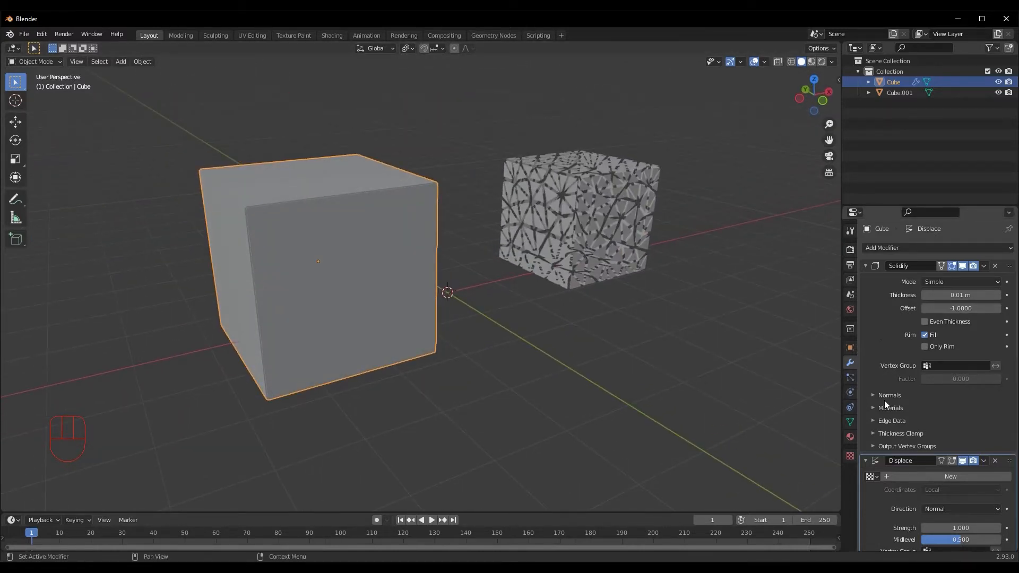
{"action": "middle_click_drag", "start_coordinate": [457, 321], "coordinate": [545, 355]}
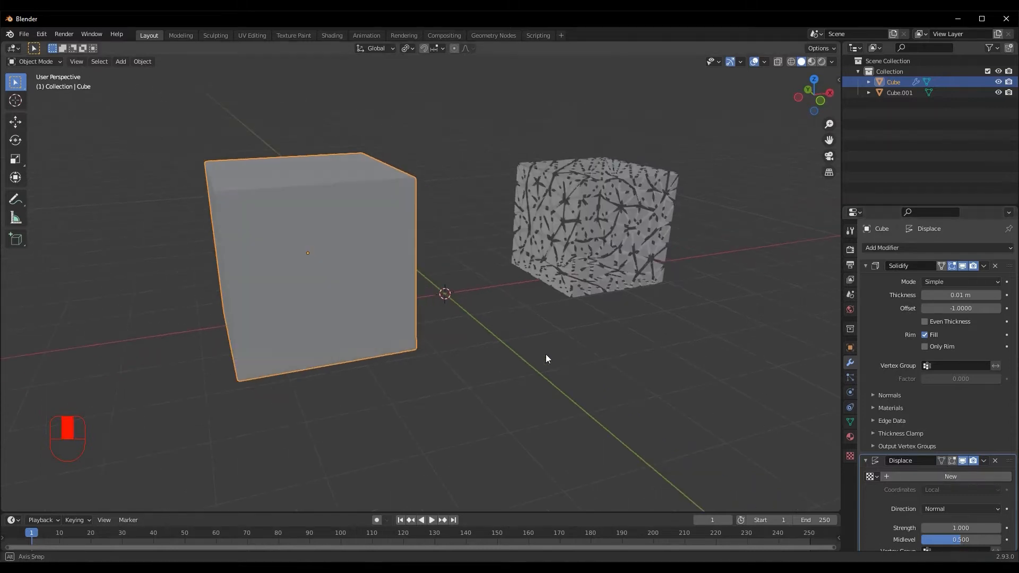
{"action": "scroll", "coordinate": [543, 371], "scroll_direction": "up", "scroll_amount": 2}
{"action": "scroll", "coordinate": [887, 407], "scroll_direction": "down", "scroll_amount": 1}
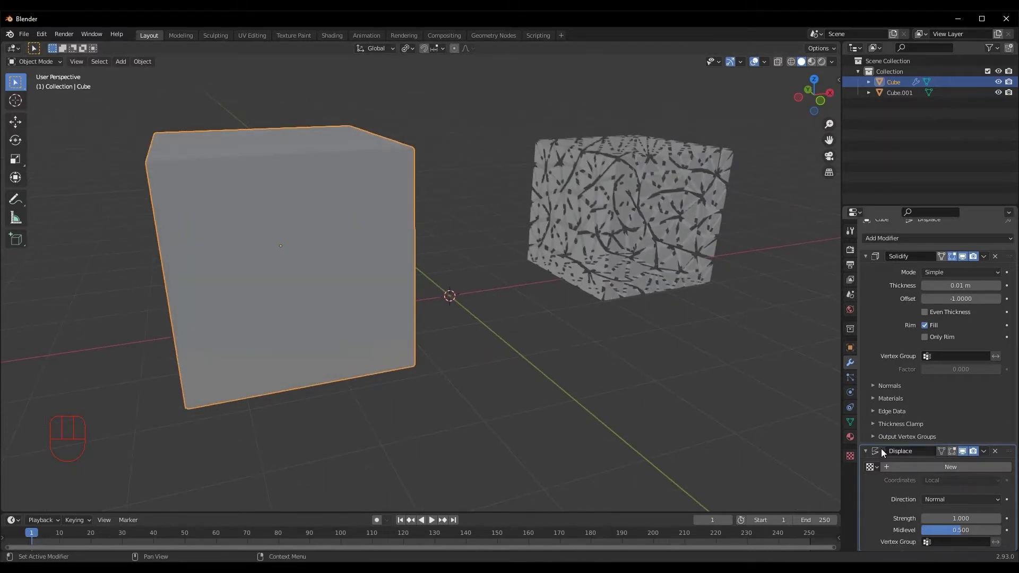
Create a new texture for the Displace modifier and set its type to Musgrave
{"action": "left_click", "coordinate": [953, 466]}
{"action": "middle_click_drag", "start_coordinate": [198, 258], "coordinate": [352, 320]}
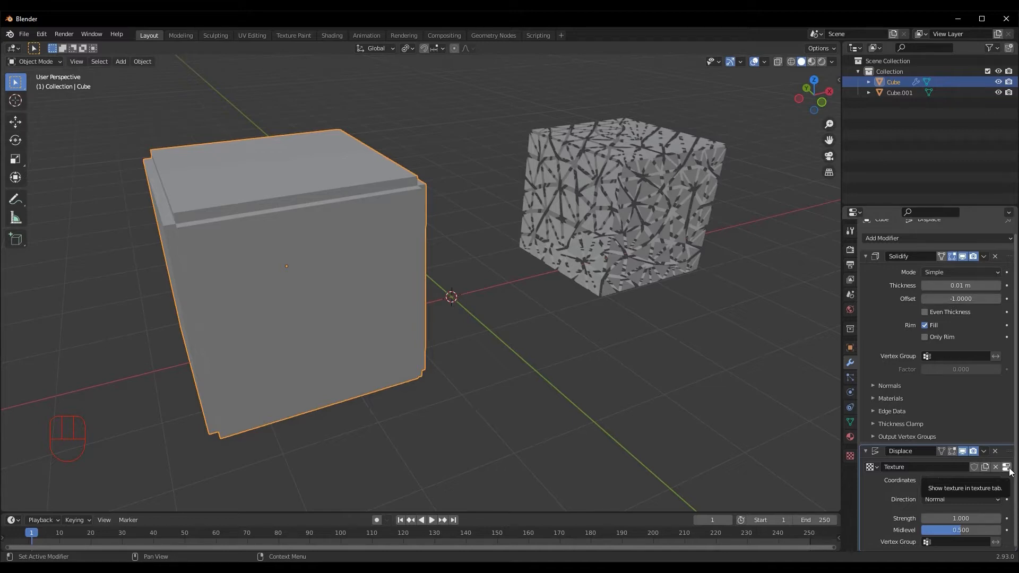
{"action": "left_click", "coordinate": [851, 456]}
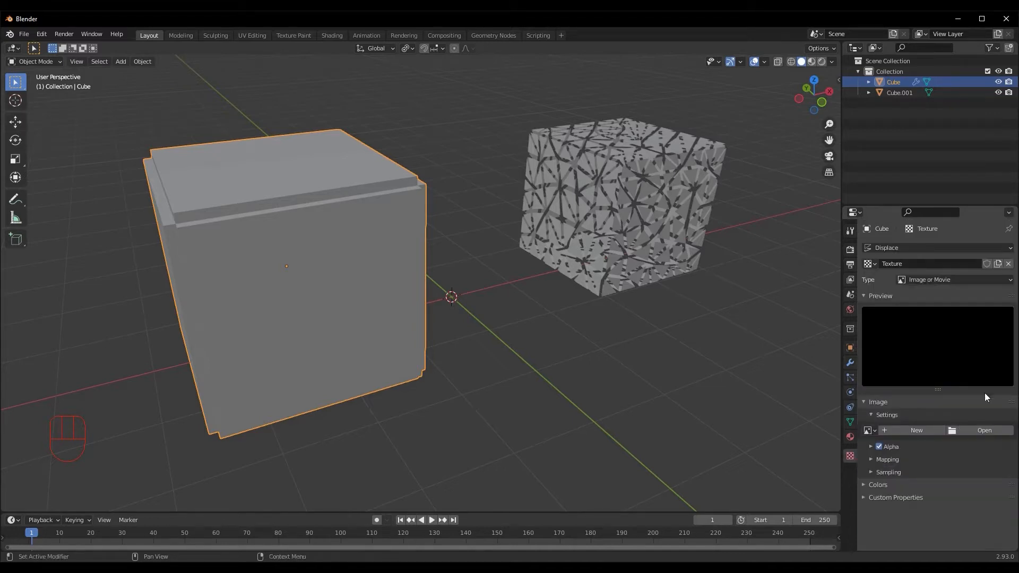
{"action": "left_click", "coordinate": [951, 280]}
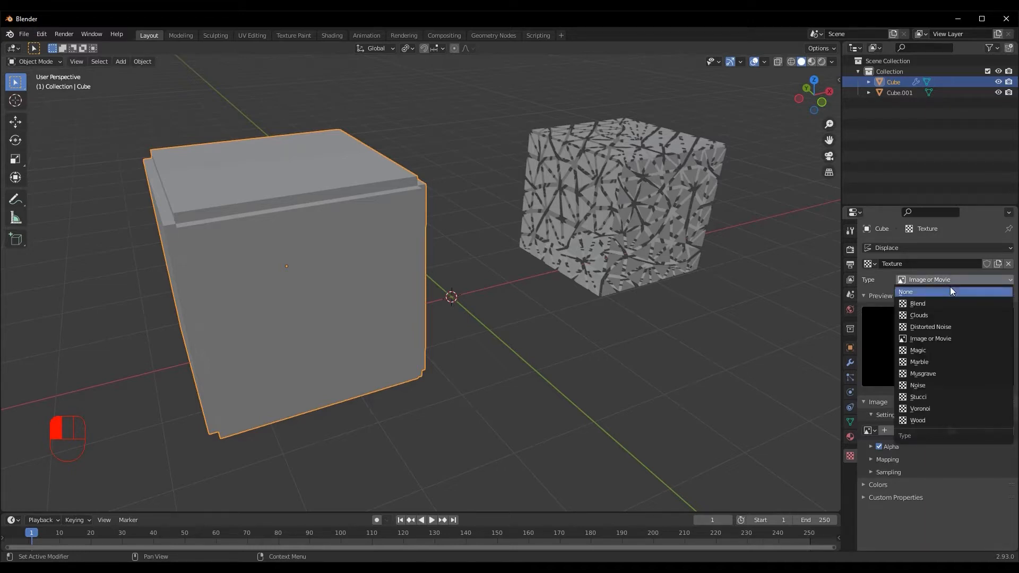
{"action": "left_click", "coordinate": [929, 375]}
{"action": "left_click", "coordinate": [960, 279]}
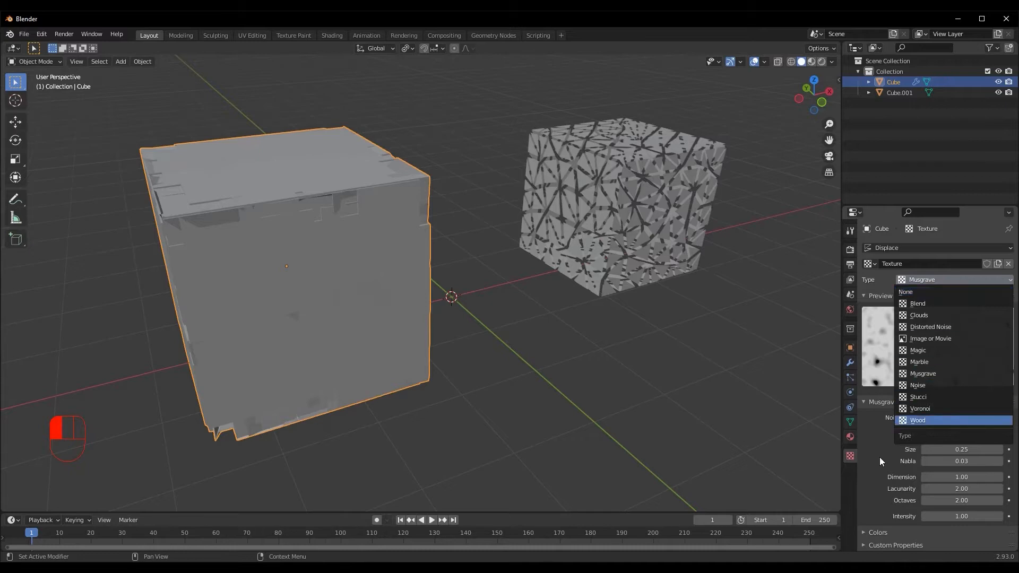
{"action": "middle_click_drag", "start_coordinate": [510, 345], "coordinate": [325, 297]}
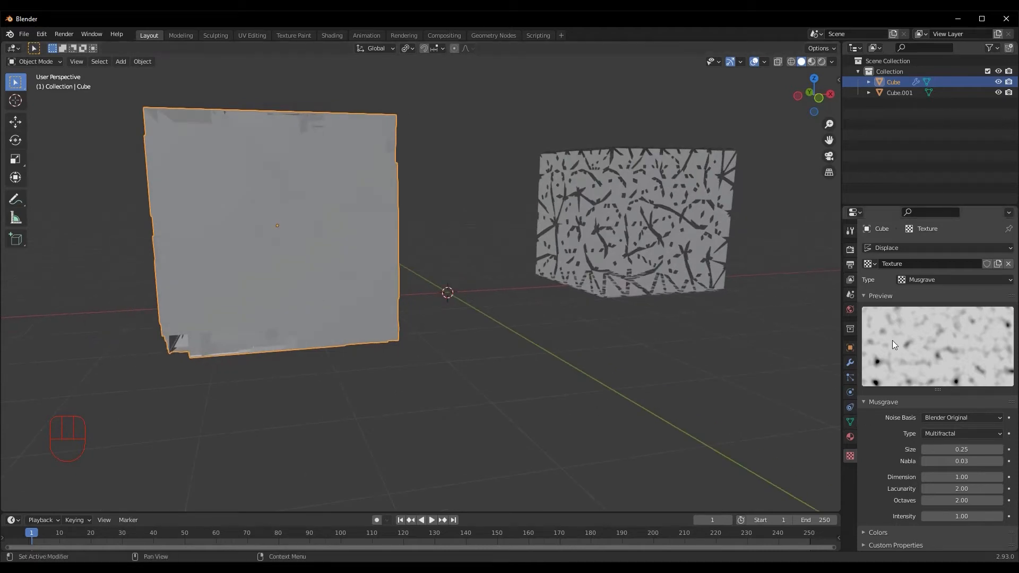
Set the Musgrave texture's size to 1.8 and inspect the displaced faces up close
{"action": "left_click", "coordinate": [962, 449]}
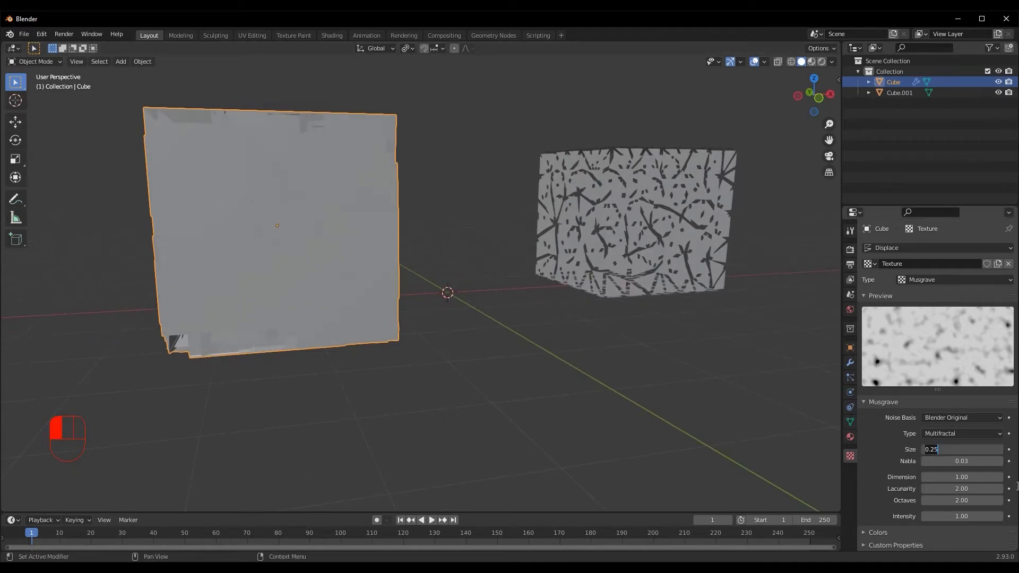
{"action": "type", "text": "1.8"}
{"action": "left_click", "coordinate": [1015, 485]}
{"action": "middle_click_drag", "start_coordinate": [527, 396], "coordinate": [557, 438]}
{"action": "scroll", "coordinate": [390, 473], "scroll_direction": "up", "scroll_amount": 3}
{"action": "middle_click_drag", "start_coordinate": [391, 476], "coordinate": [266, 283]}
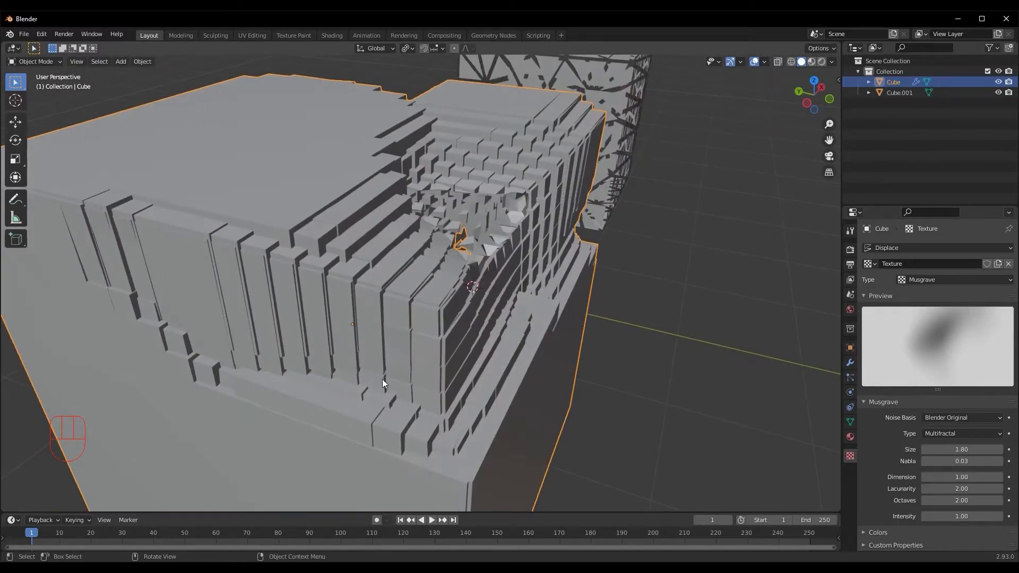
{"action": "scroll", "coordinate": [470, 317], "scroll_direction": "down", "scroll_amount": 3}
{"action": "middle_click_drag", "start_coordinate": [508, 237], "coordinate": [469, 265]}
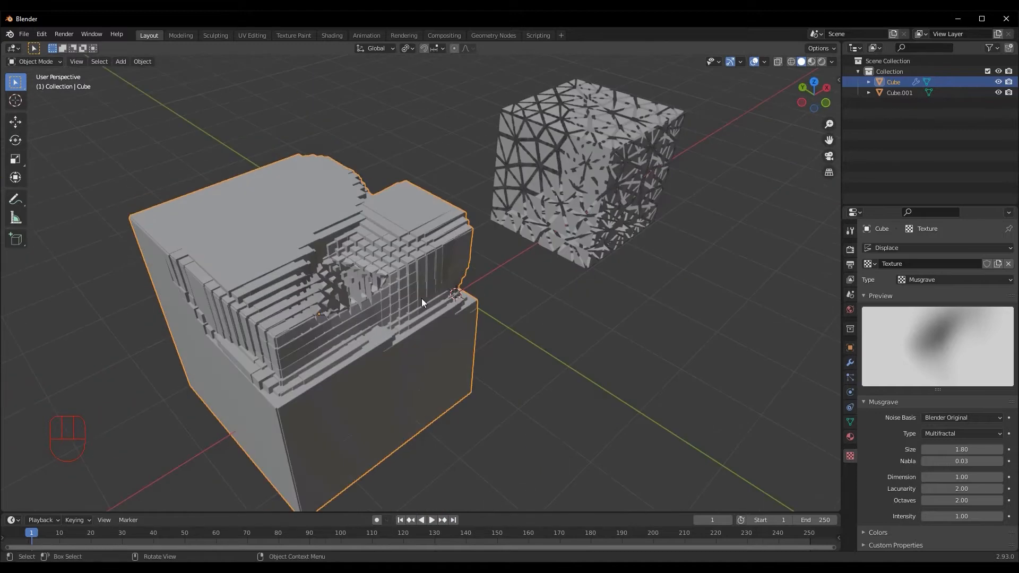
{"action": "scroll", "coordinate": [444, 286], "scroll_direction": "up", "scroll_amount": 2}
{"action": "middle_click_drag", "start_coordinate": [422, 295], "coordinate": [575, 349]}
Try varying the Musgrave texture's size, and set it back to 1.8
{"action": "left_click_drag", "start_coordinate": [957, 449], "coordinate": [980, 442]}
{"action": "left_click", "coordinate": [947, 450]}
{"action": "type", "text": "1"}
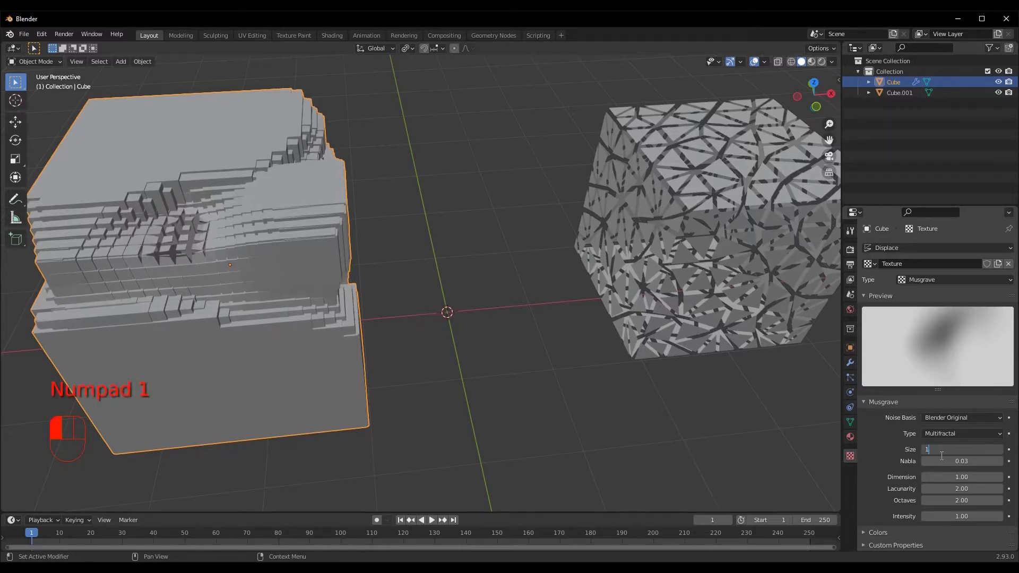
{"action": "type", "text": "1.8"}
{"action": "key", "text": "Return"}
{"action": "middle_click_drag", "start_coordinate": [690, 425], "coordinate": [469, 372]}
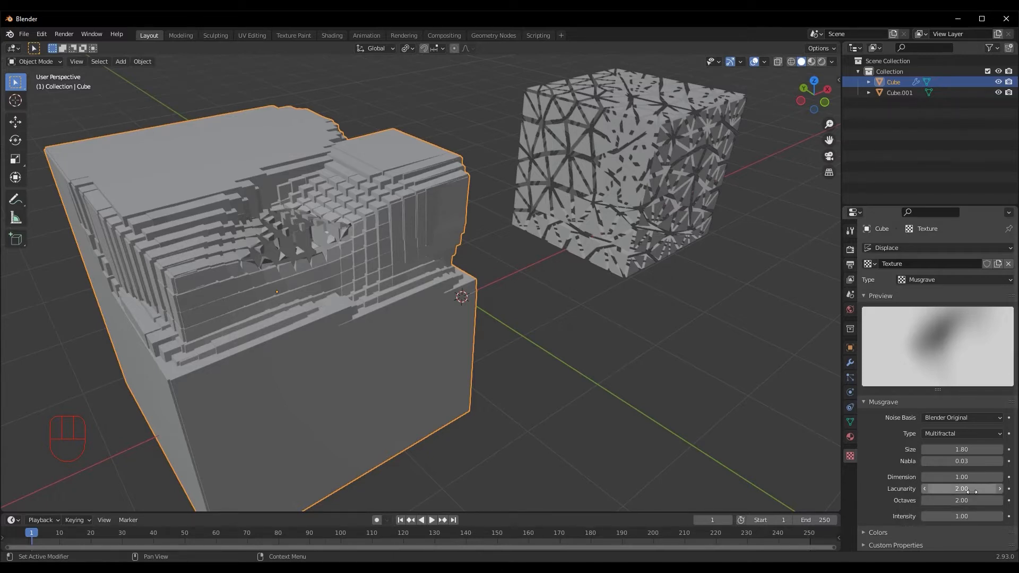
Set the Musgrave texture's lacunarity to 1.62, octaves to 2.95 and intensity to 0.56, and check the displaced cube
{"action": "left_click_drag", "start_coordinate": [973, 490], "coordinate": [11, 491]}
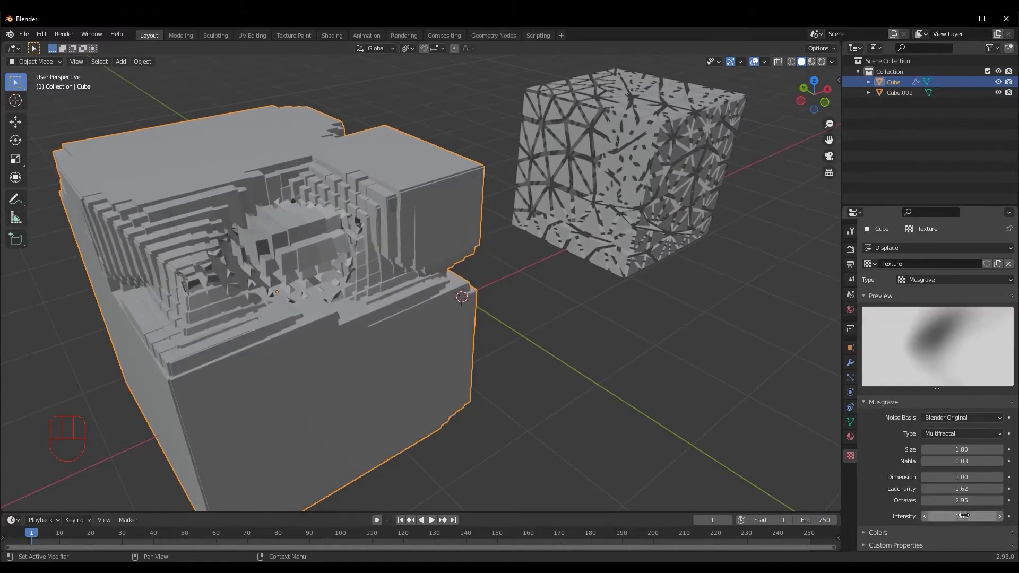
{"action": "left_click_drag", "start_coordinate": [966, 517], "coordinate": [940, 516]}
{"action": "middle_click_drag", "start_coordinate": [435, 386], "coordinate": [382, 378]}
{"action": "scroll", "coordinate": [443, 378], "scroll_direction": "down", "scroll_amount": 4}
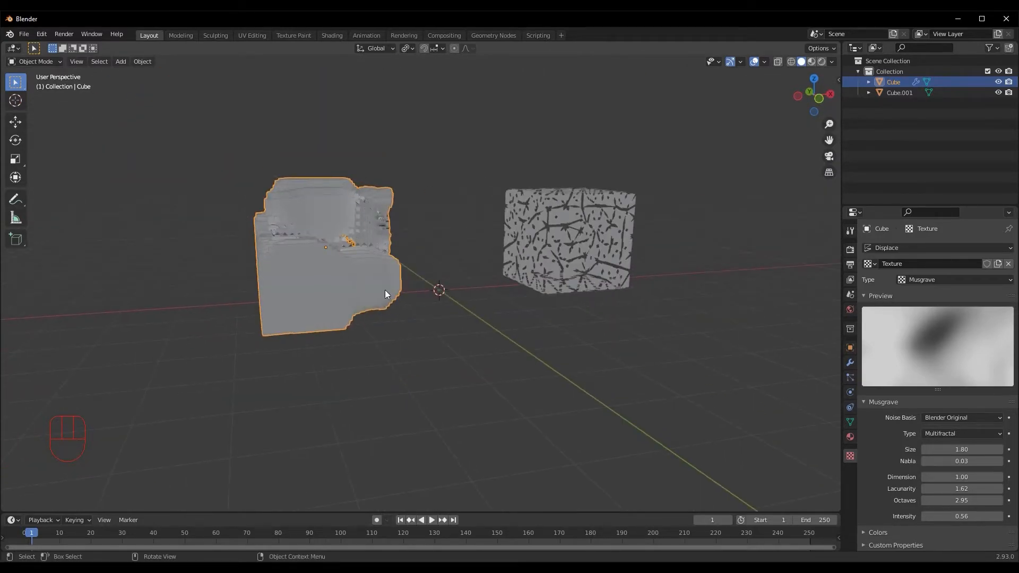
{"action": "middle_click_drag", "start_coordinate": [411, 315], "coordinate": [342, 288]}
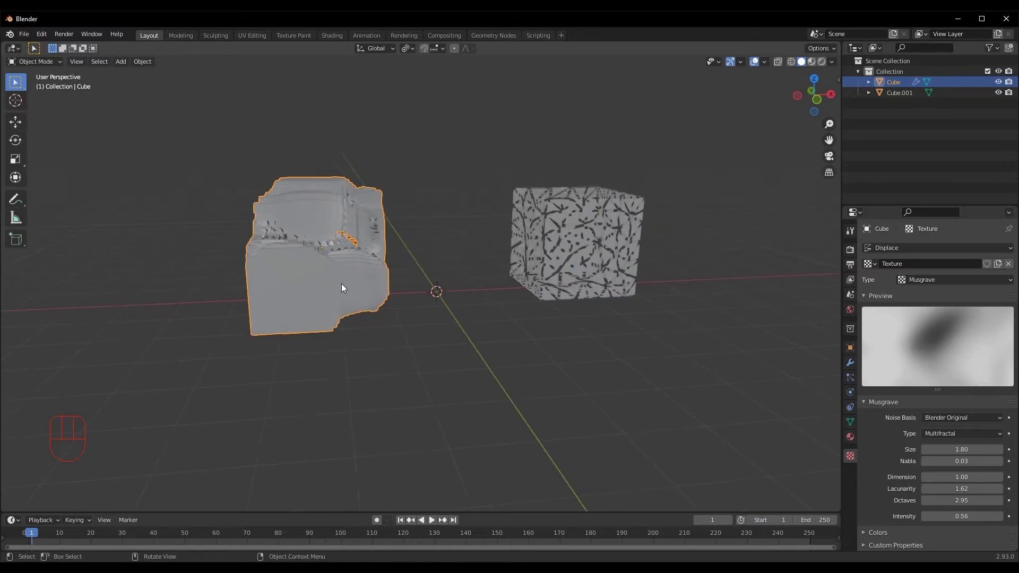
{"action": "scroll", "coordinate": [343, 321], "scroll_direction": "up", "scroll_amount": 2}
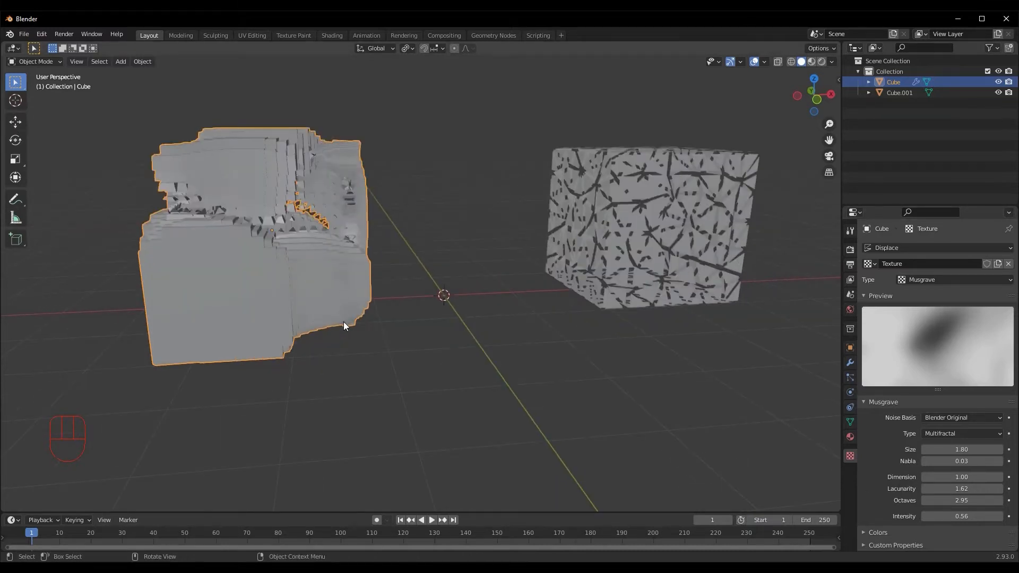
Add a plain axes empty at the world origin between the two cubes
{"action": "middle_click_drag", "start_coordinate": [343, 321], "coordinate": [320, 323]}
{"action": "left_click", "coordinate": [442, 307]}
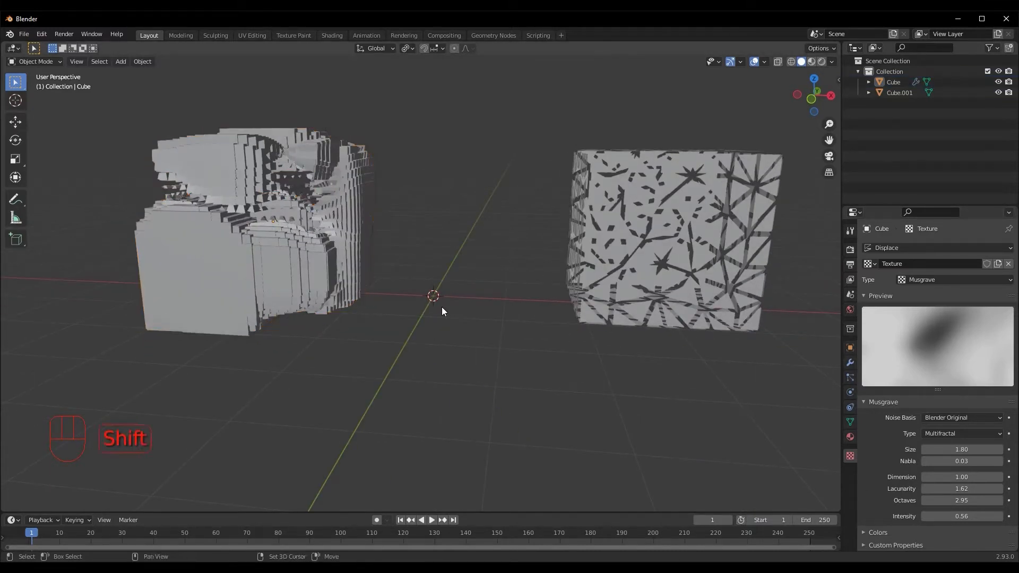
{"action": "key", "text": "shift+a"}
{"action": "mouse_move", "coordinate": [442, 411]}
{"action": "left_click", "coordinate": [479, 412]}
{"action": "middle_click_drag", "start_coordinate": [401, 316], "coordinate": [429, 307]}
{"action": "left_click", "coordinate": [100, 394]}
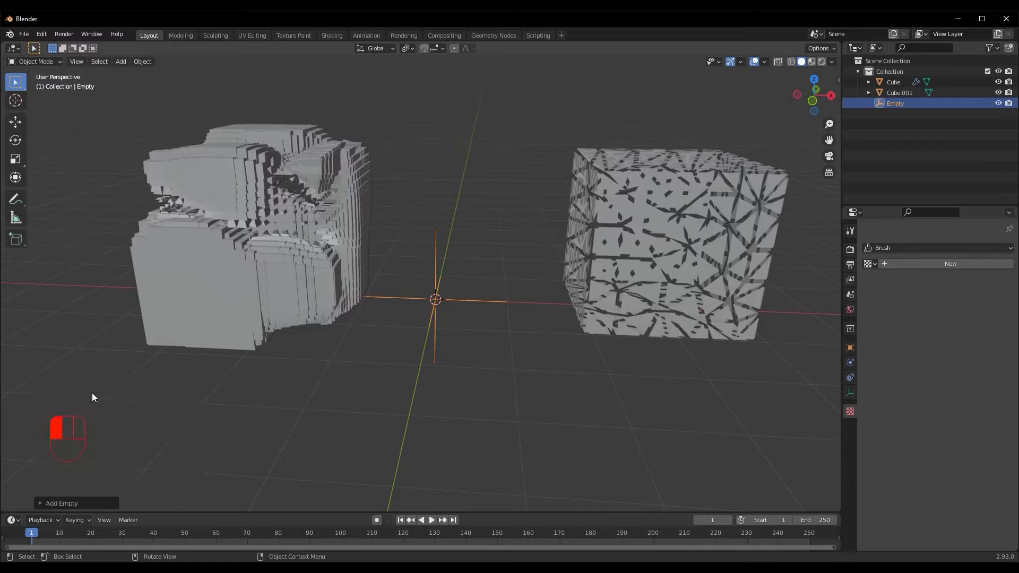
{"action": "left_click", "coordinate": [443, 300]}
Set the left cube's Displace modifier texture coordinates to Object and choose the Empty as the reference object
{"action": "left_click", "coordinate": [231, 268]}
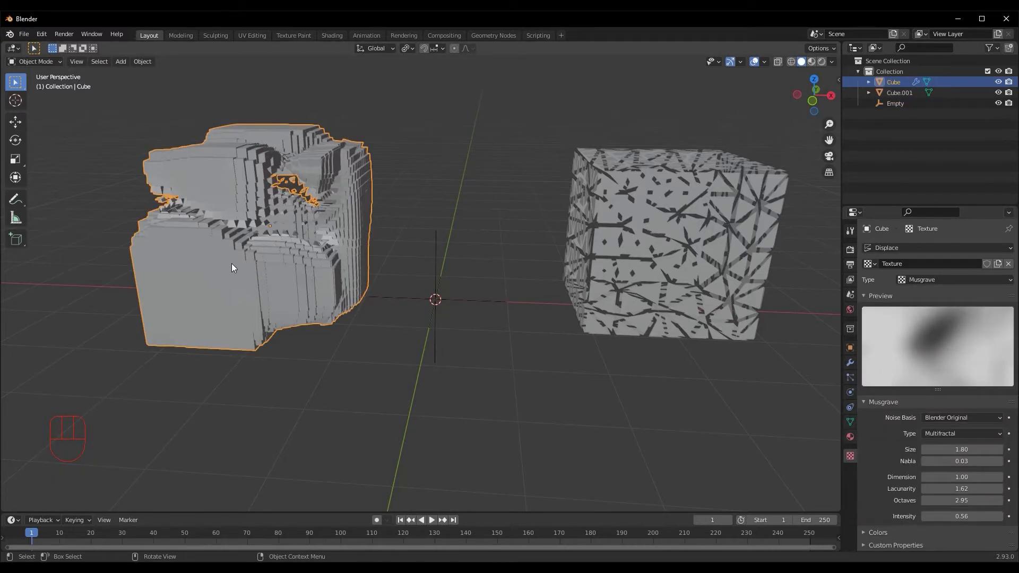
{"action": "left_click", "coordinate": [852, 363]}
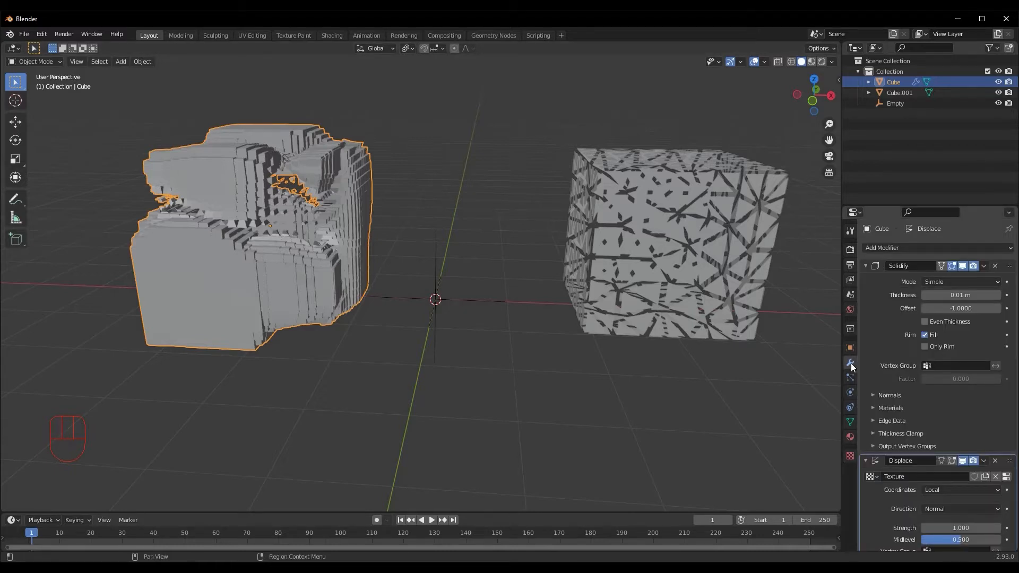
{"action": "scroll", "coordinate": [916, 477], "scroll_direction": "down", "scroll_amount": 1}
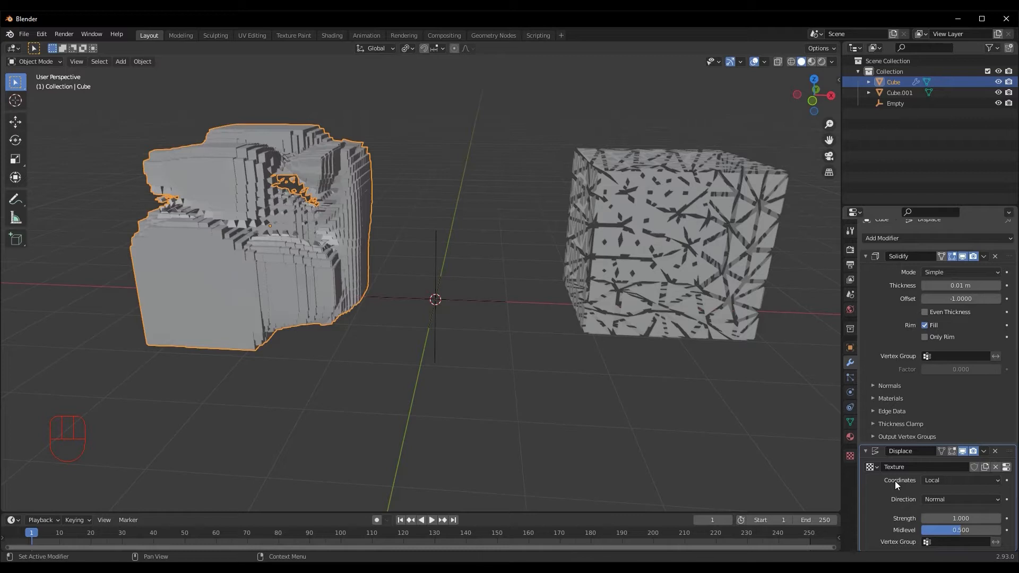
{"action": "left_click", "coordinate": [937, 480]}
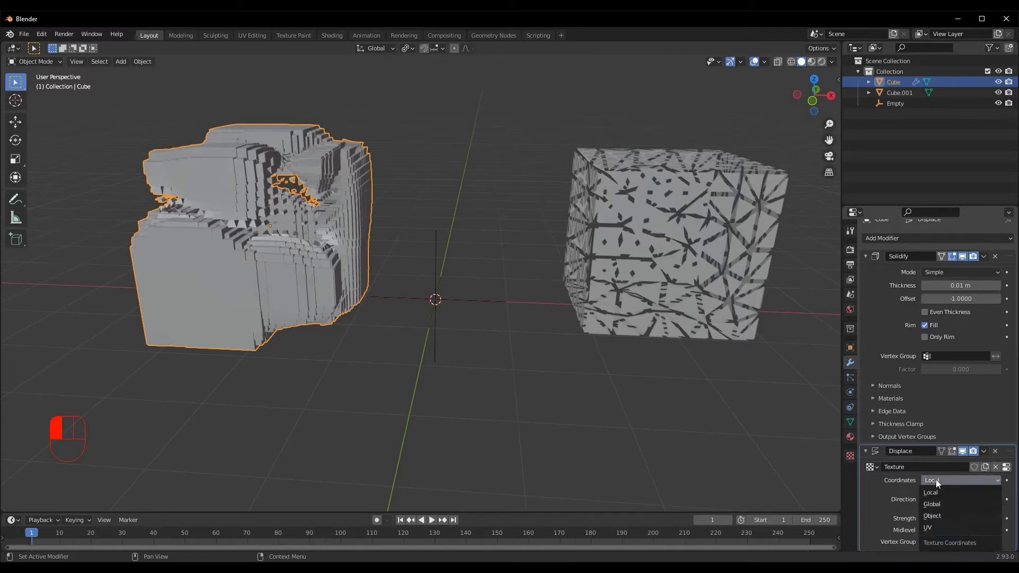
{"action": "left_click", "coordinate": [939, 480]}
{"action": "left_click", "coordinate": [943, 481]}
{"action": "left_click", "coordinate": [939, 516]}
{"action": "left_click", "coordinate": [949, 493]}
{"action": "left_click", "coordinate": [931, 392]}
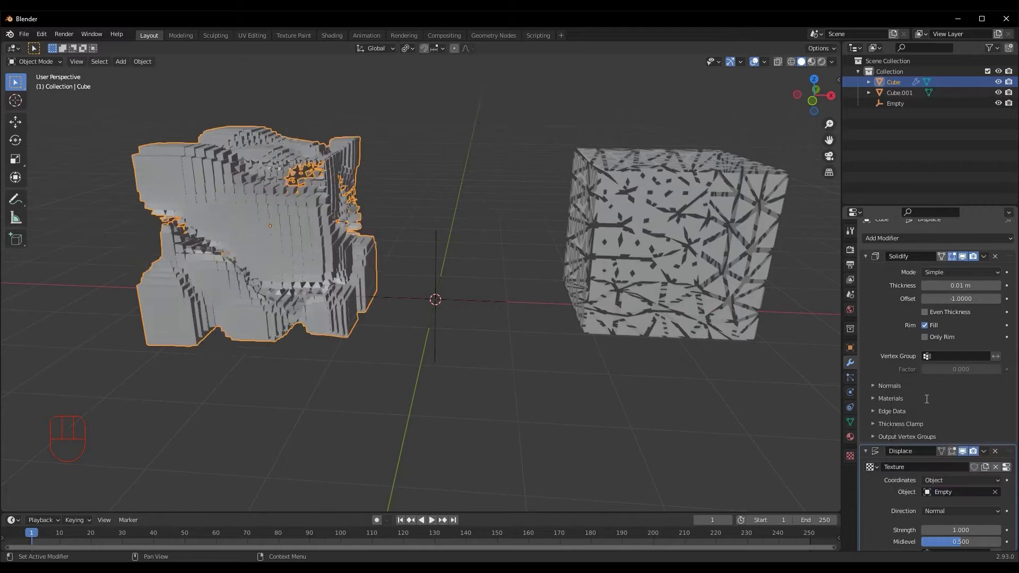
Try rotating the empty to check its effect on the left cube's displacement
{"action": "middle_click_drag", "start_coordinate": [432, 384], "coordinate": [240, 289]}
{"action": "scroll", "coordinate": [226, 324], "scroll_direction": "up", "scroll_amount": 3}
{"action": "scroll", "coordinate": [279, 282], "scroll_direction": "down", "scroll_amount": 4}
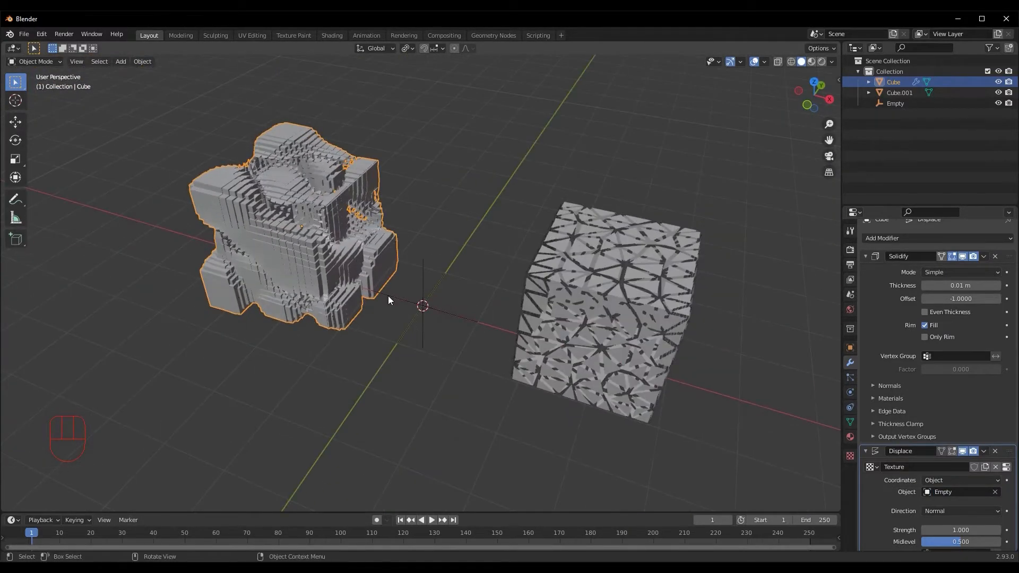
{"action": "left_click", "coordinate": [421, 292]}
{"action": "key", "text": "r"}
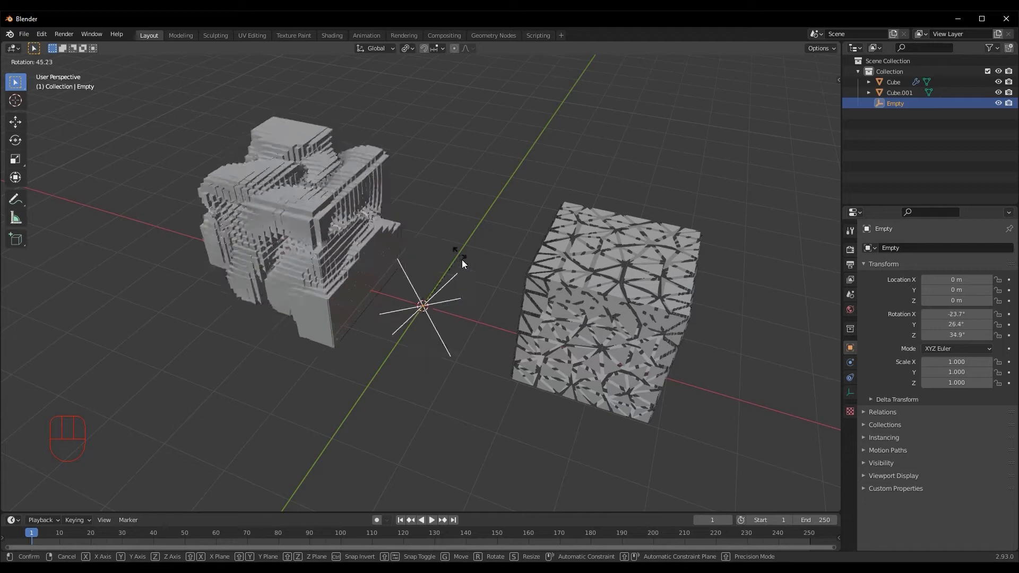
{"action": "right_click", "coordinate": [400, 261]}
Enlarge the timeline and insert keyframes for the empty's rotation at frame 1
{"action": "left_click_drag", "start_coordinate": [345, 512], "coordinate": [307, 357]}
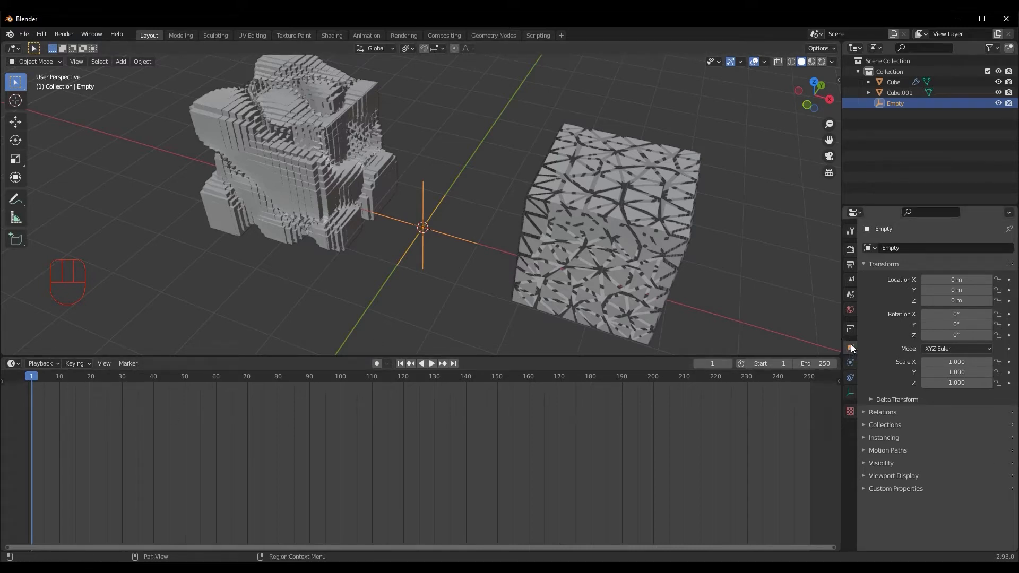
{"action": "right_click", "coordinate": [973, 313]}
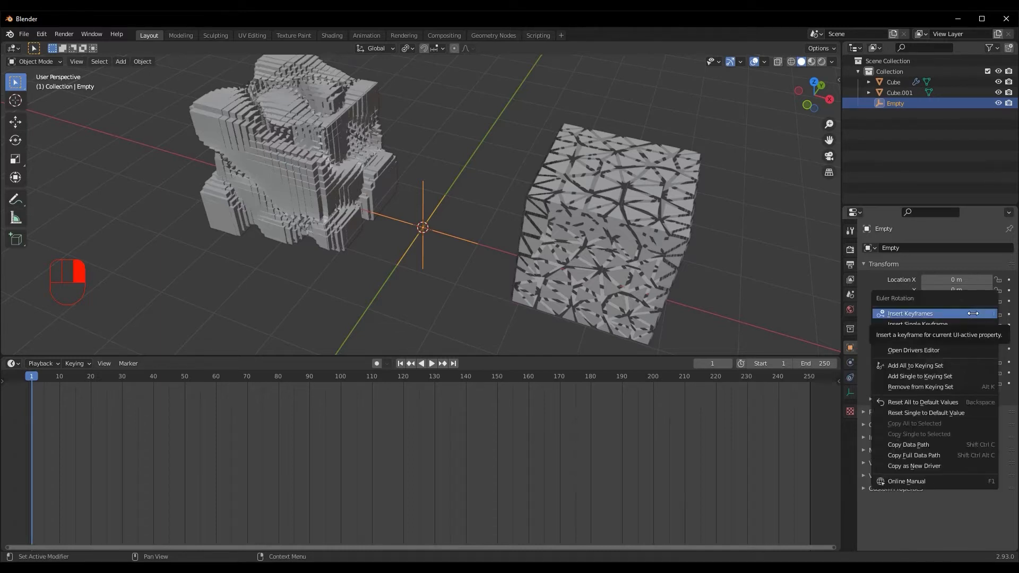
{"action": "left_click", "coordinate": [950, 314]}
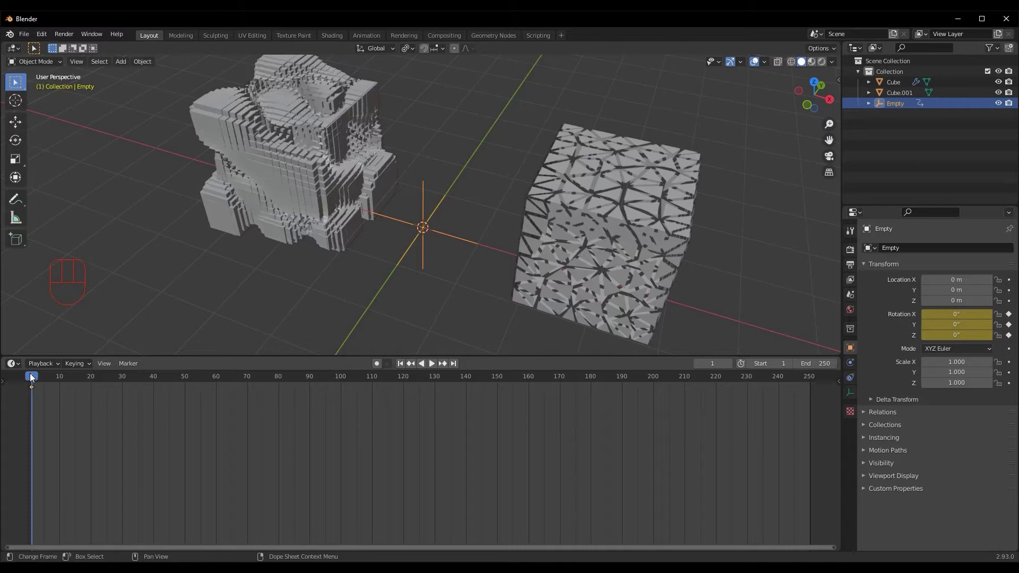
At frame 251, set the empty's rotation to X 360°, Y 270° and Z 180°, and keyframe it
{"action": "left_click_drag", "start_coordinate": [31, 377], "coordinate": [813, 364]}
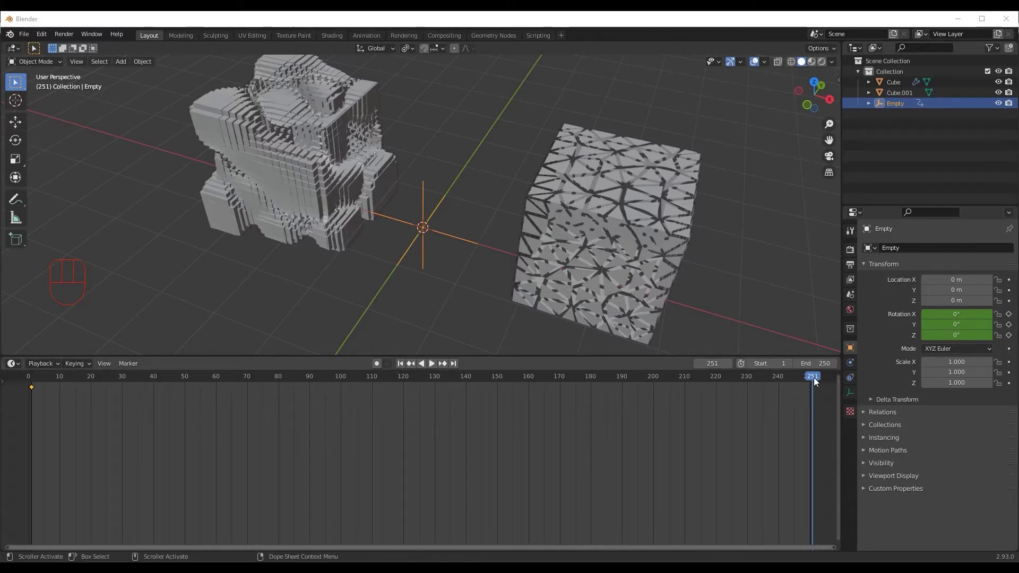
{"action": "left_click", "coordinate": [956, 315]}
{"action": "type", "text": "360"}
{"action": "key", "text": "Return"}
{"action": "left_click", "coordinate": [948, 321]}
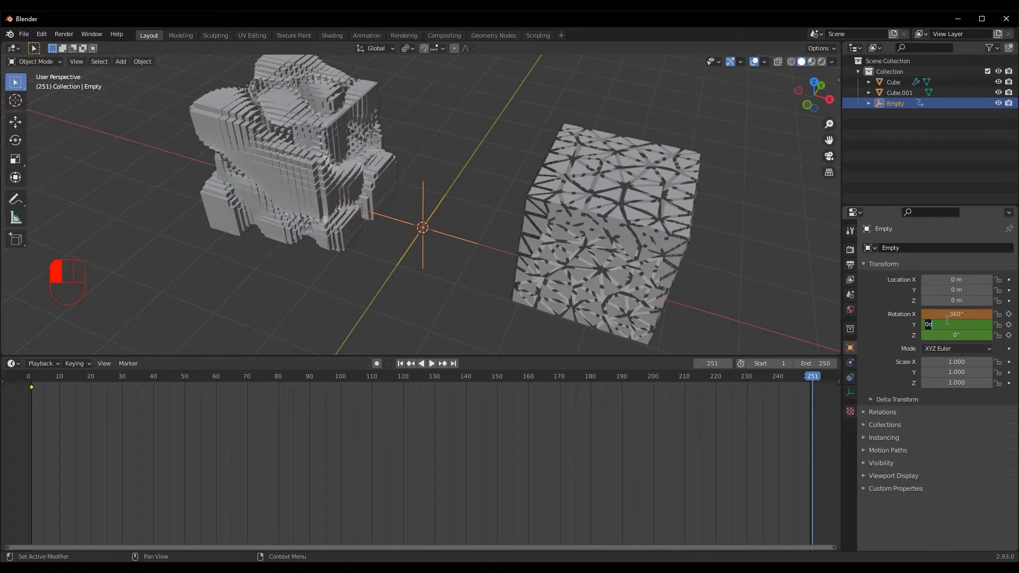
{"action": "left_click", "coordinate": [940, 323]}
{"action": "type", "text": "270"}
{"action": "key", "text": "Return"}
{"action": "left_click", "coordinate": [942, 337]}
{"action": "key", "text": "BackSpace"}
{"action": "key", "text": "Return"}
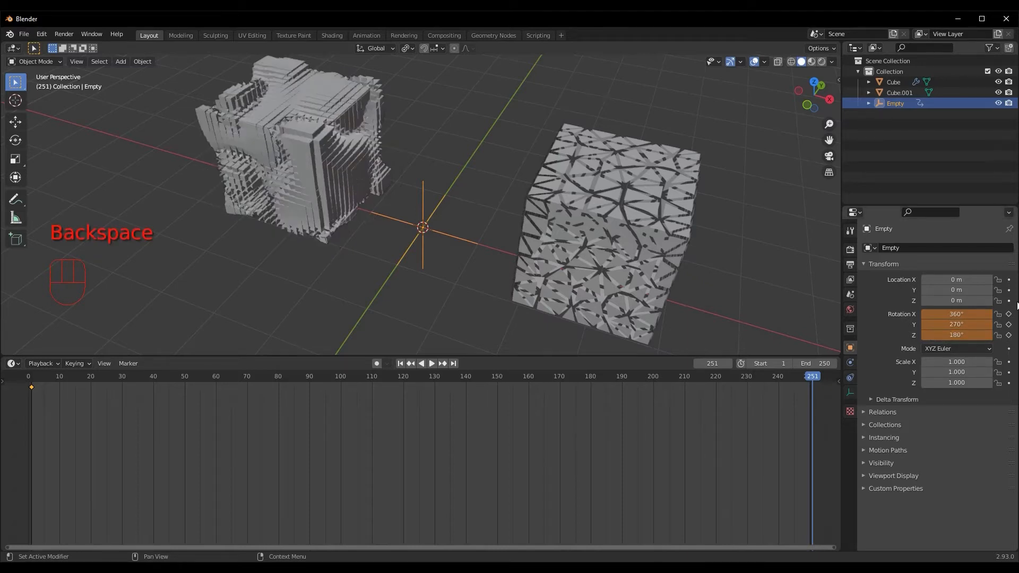
{"action": "left_click", "coordinate": [1009, 336]}
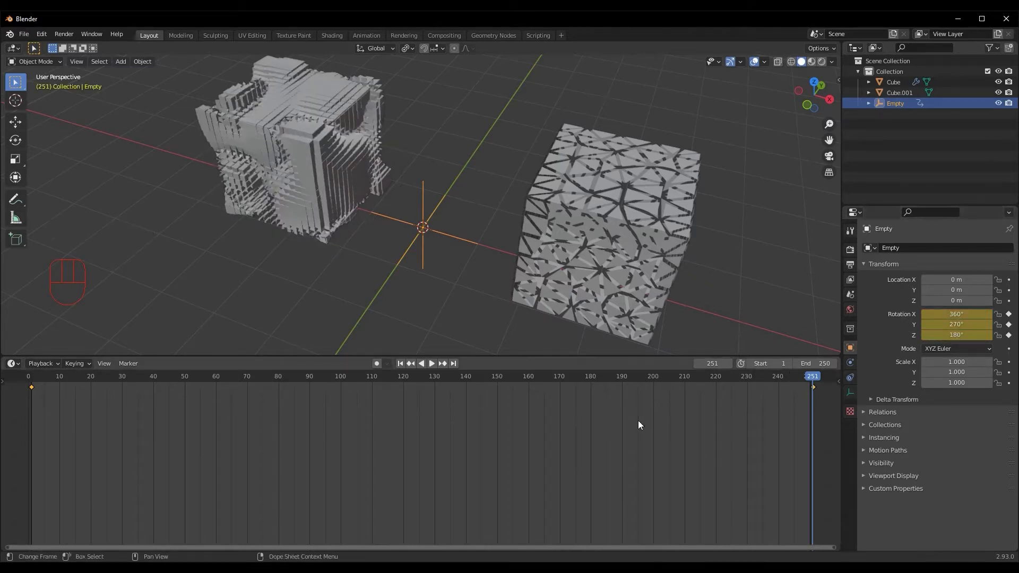
Play the animation and examine the changing displacement on the left cube from several angles, then stop playback
{"action": "key", "text": "space"}
{"action": "middle_click_drag", "start_coordinate": [298, 258], "coordinate": [276, 259]}
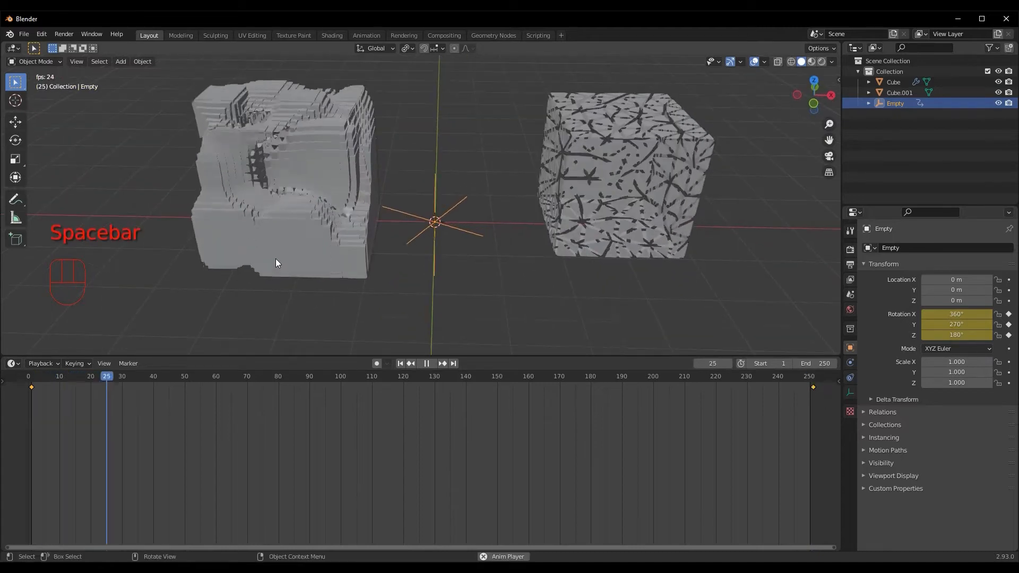
{"action": "scroll", "coordinate": [340, 267], "scroll_direction": "down", "scroll_amount": 3}
{"action": "middle_click_drag", "start_coordinate": [340, 267], "coordinate": [369, 268]}
{"action": "scroll", "coordinate": [279, 275], "scroll_direction": "up", "scroll_amount": 3}
{"action": "scroll", "coordinate": [374, 253], "scroll_direction": "down", "scroll_amount": 2}
{"action": "scroll", "coordinate": [443, 238], "scroll_direction": "up", "scroll_amount": 2}
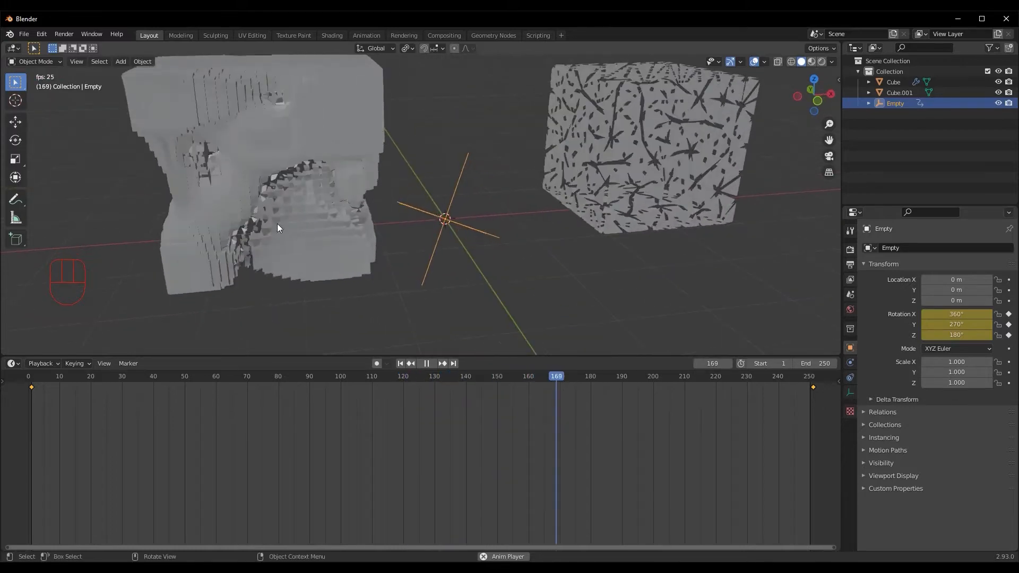
{"action": "scroll", "coordinate": [292, 227], "scroll_direction": "down", "scroll_amount": 2}
{"action": "middle_click_drag", "start_coordinate": [301, 228], "coordinate": [365, 234]}
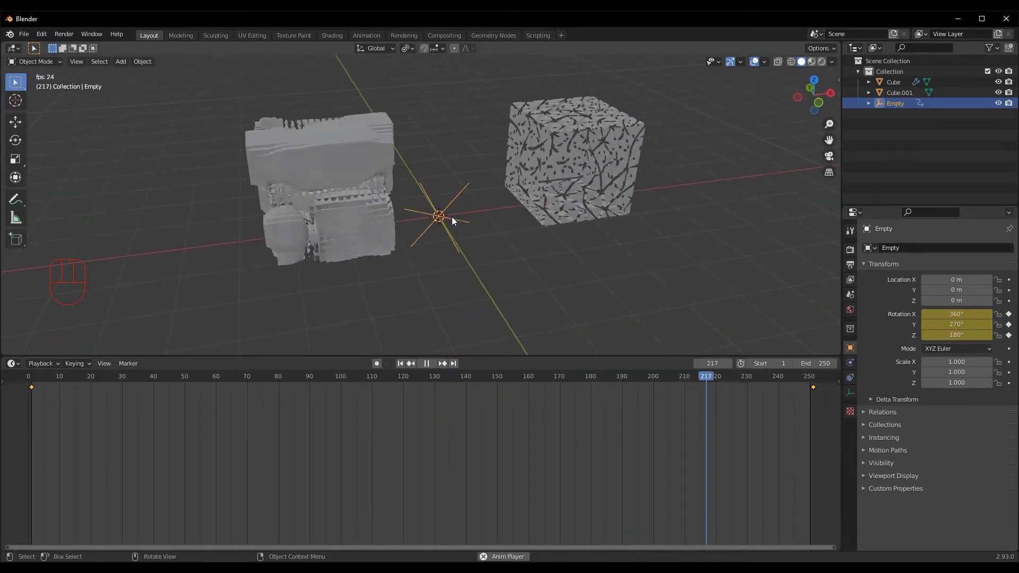
{"action": "key", "text": "space"}
Copy the modifiers from the displaced left cube to the decimated right cube
{"action": "middle_click_drag", "start_coordinate": [460, 231], "coordinate": [427, 230]}
{"action": "left_click", "coordinate": [564, 183]}
{"action": "scroll", "coordinate": [490, 214], "scroll_direction": "down", "scroll_amount": 2}
{"action": "mouse_move", "coordinate": [490, 215]}
{"action": "middle_mouse_down"}
{"action": "mouse_move", "coordinate": [502, 221]}
{"action": "mouse_move", "coordinate": [491, 219]}
{"action": "middle_mouse_up"}
{"action": "left_click", "coordinate": [377, 184]}
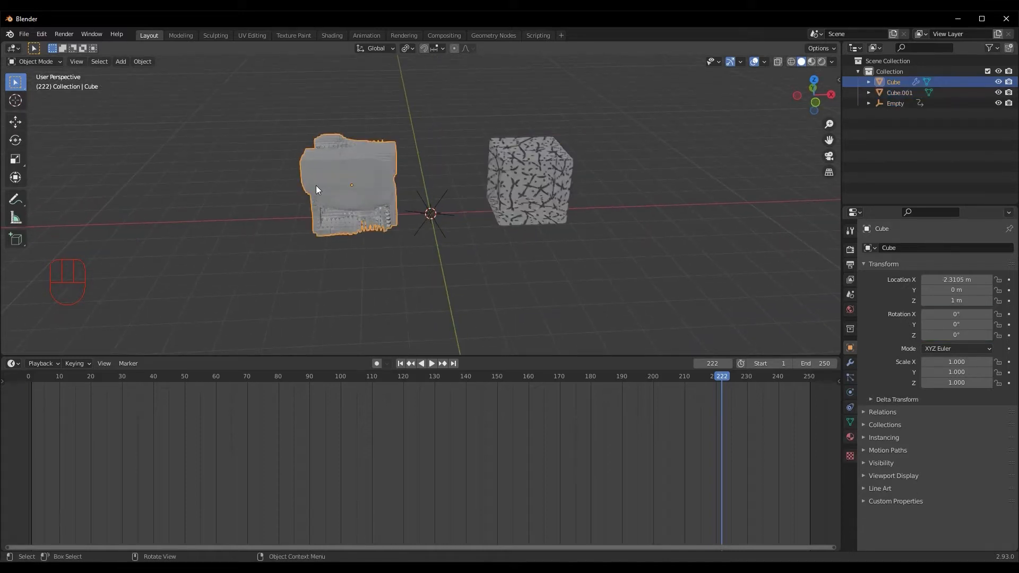
{"action": "left_click", "coordinate": [544, 166], "text": "shift"}
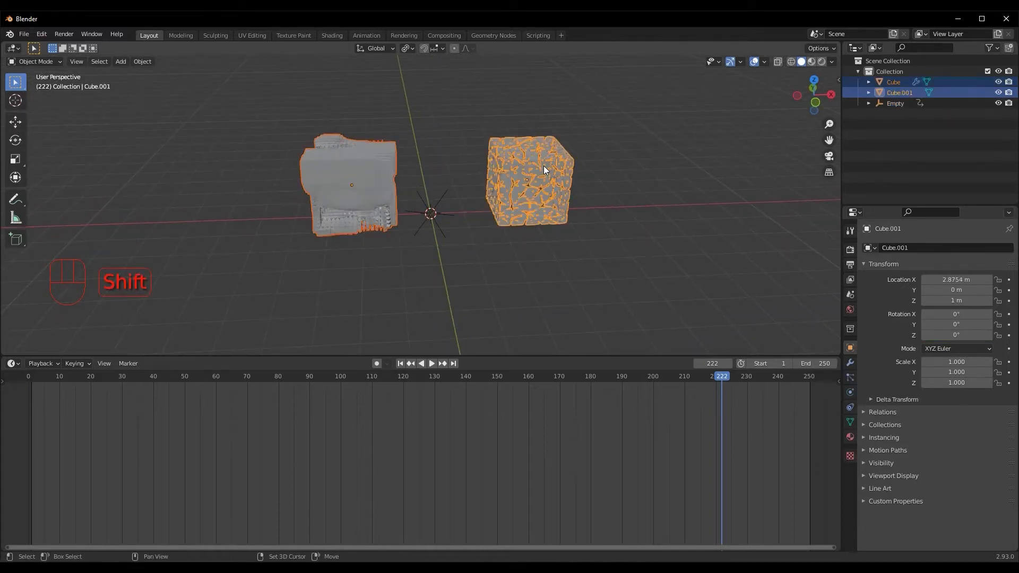
{"action": "left_click", "coordinate": [533, 175]}
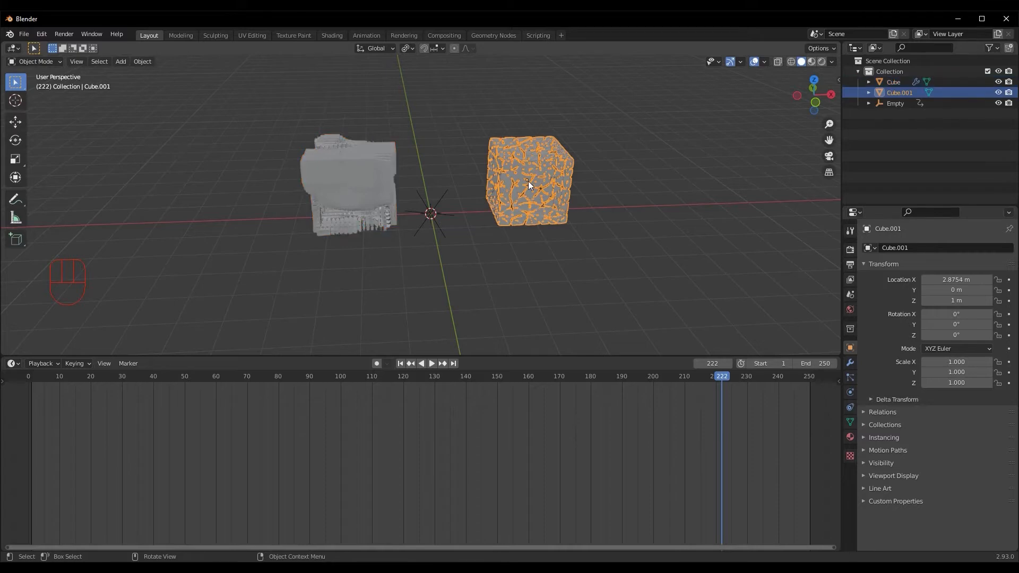
{"action": "left_click", "coordinate": [346, 173], "text": "shift"}
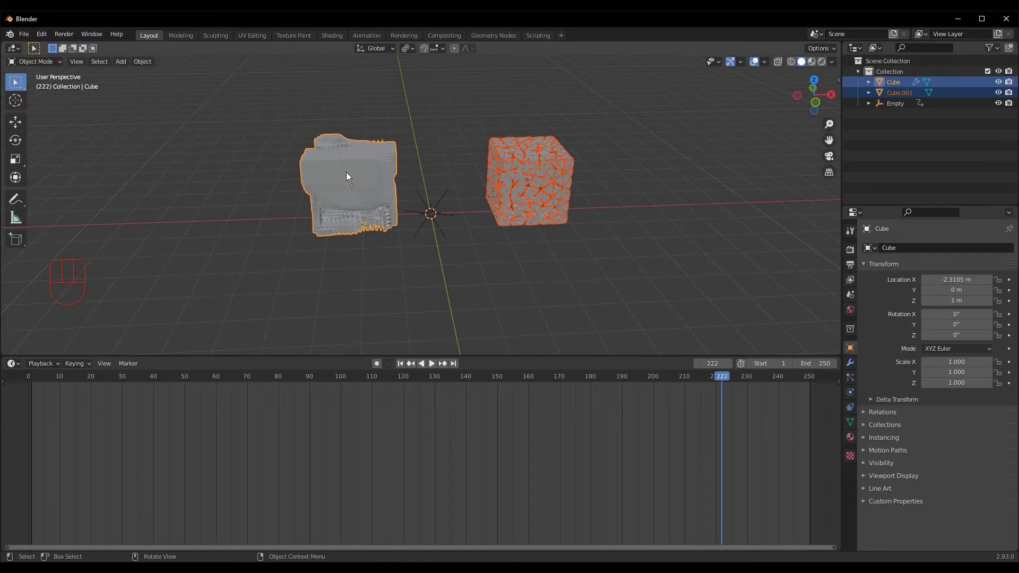
{"action": "key", "text": "ctrl"}
{"action": "key", "text": "ctrl+l"}
{"action": "left_click", "coordinate": [304, 240]}
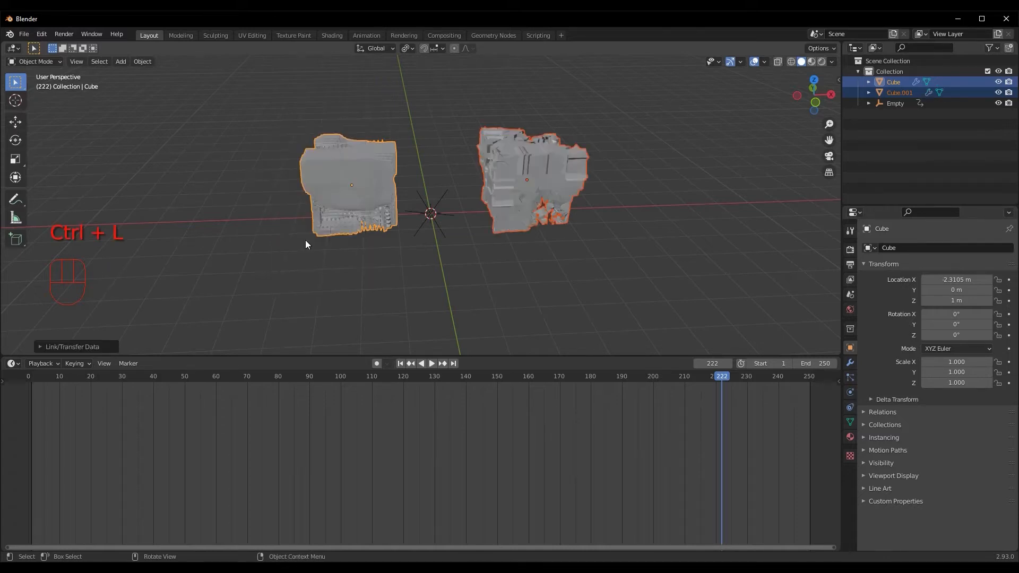
Play the animation to examine the displacement on both cubes, and return the timeline to frame 1
{"action": "middle_click_drag", "start_coordinate": [414, 245], "coordinate": [479, 295]}
{"action": "key", "text": "space"}
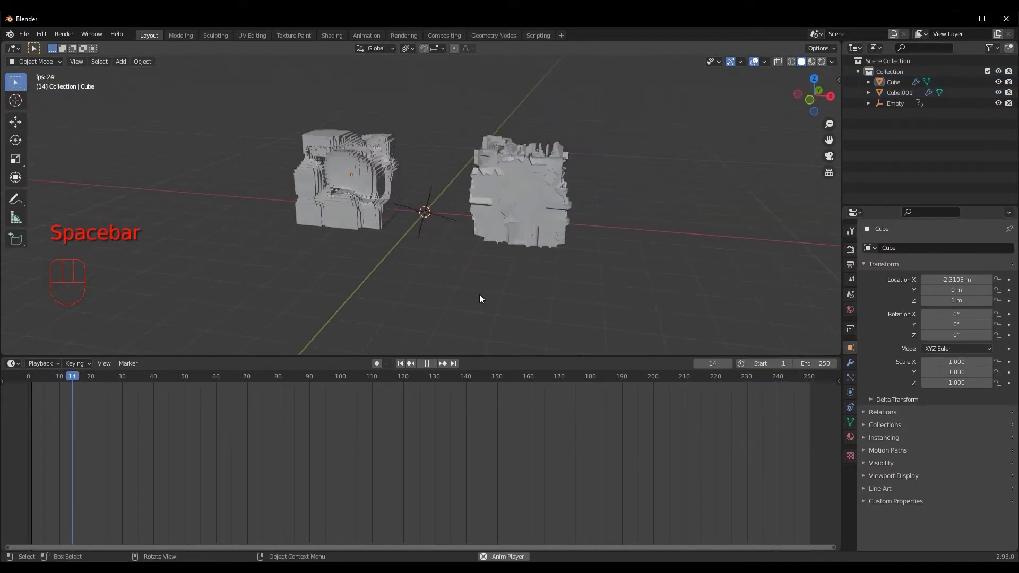
{"action": "scroll", "coordinate": [484, 292], "scroll_direction": "up", "scroll_amount": 4}
{"action": "middle_click_drag", "start_coordinate": [408, 276], "coordinate": [423, 296]}
{"action": "scroll", "coordinate": [427, 291], "scroll_direction": "down", "scroll_amount": 2}
{"action": "key", "text": "space"}
{"action": "key", "text": "space"}
{"action": "left_click_drag", "start_coordinate": [339, 378], "coordinate": [38, 378]}
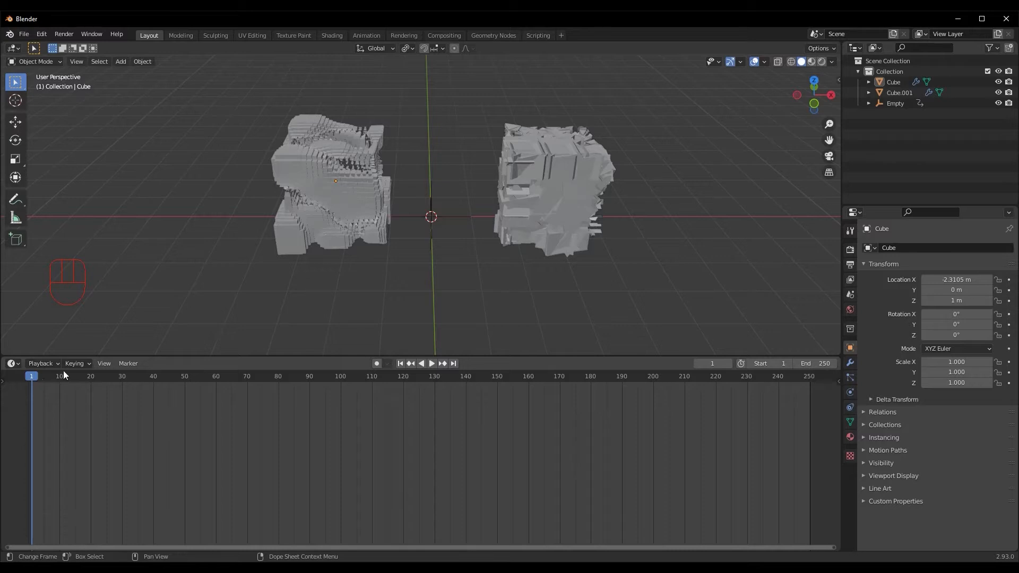
Switch the viewport to Material Preview and enable Ambient Occlusion, Bloom and Screen Space Reflections for Eevee
{"action": "middle_click_drag", "start_coordinate": [391, 234], "coordinate": [341, 217]}
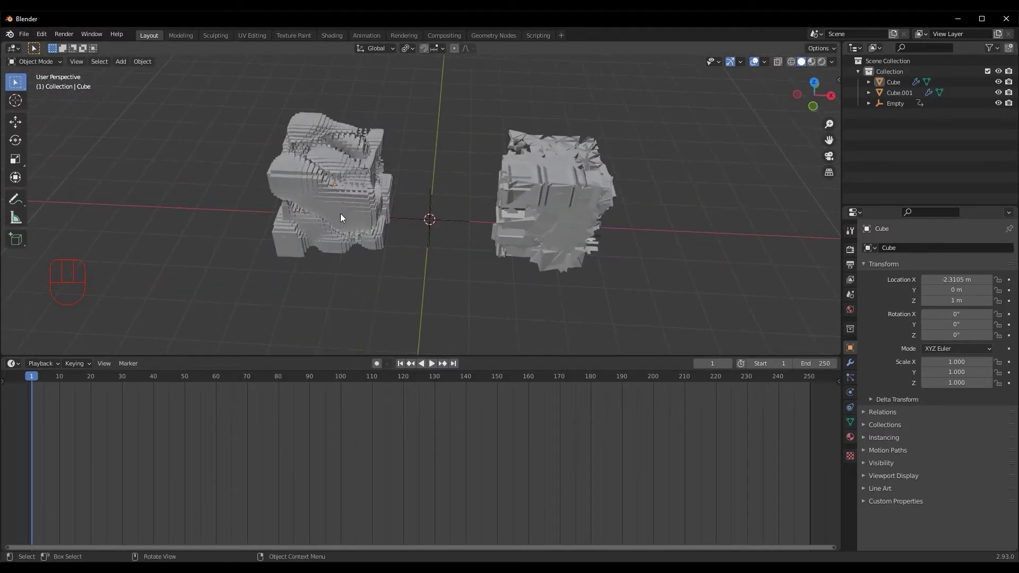
{"action": "left_click", "coordinate": [850, 250]}
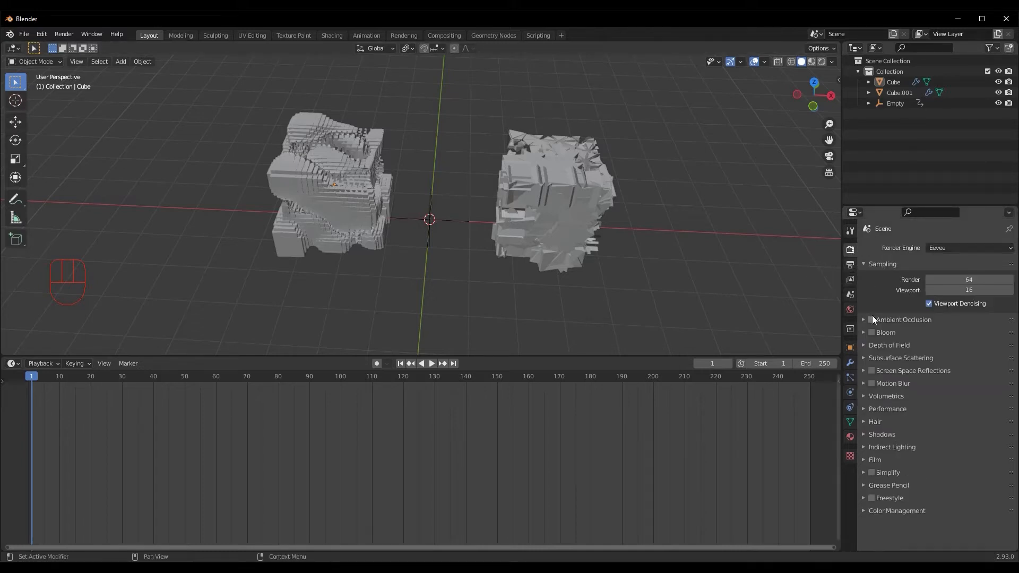
{"action": "left_click", "coordinate": [812, 62]}
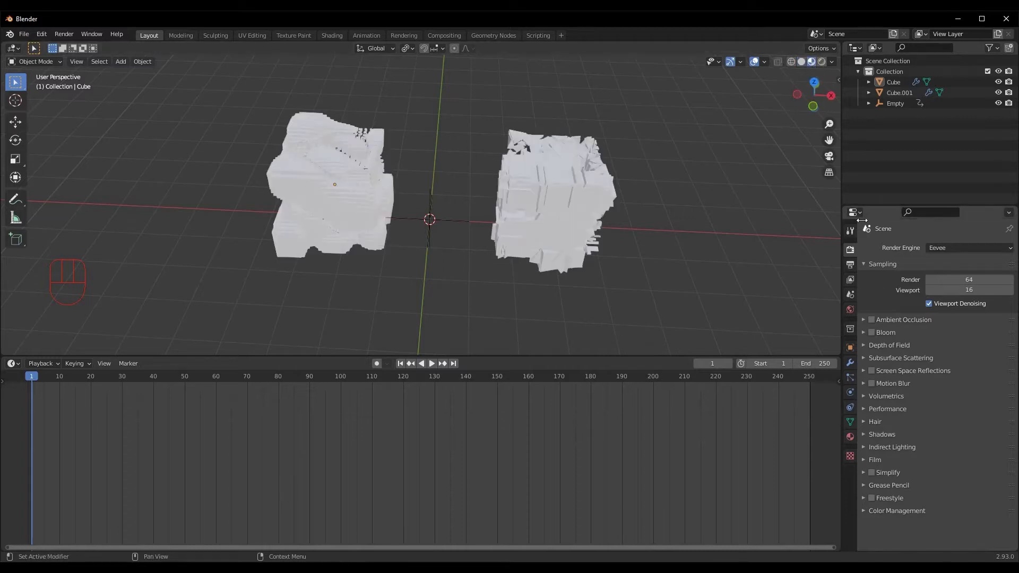
{"action": "left_click", "coordinate": [872, 320]}
{"action": "left_click", "coordinate": [871, 332]}
{"action": "left_click", "coordinate": [871, 370]}
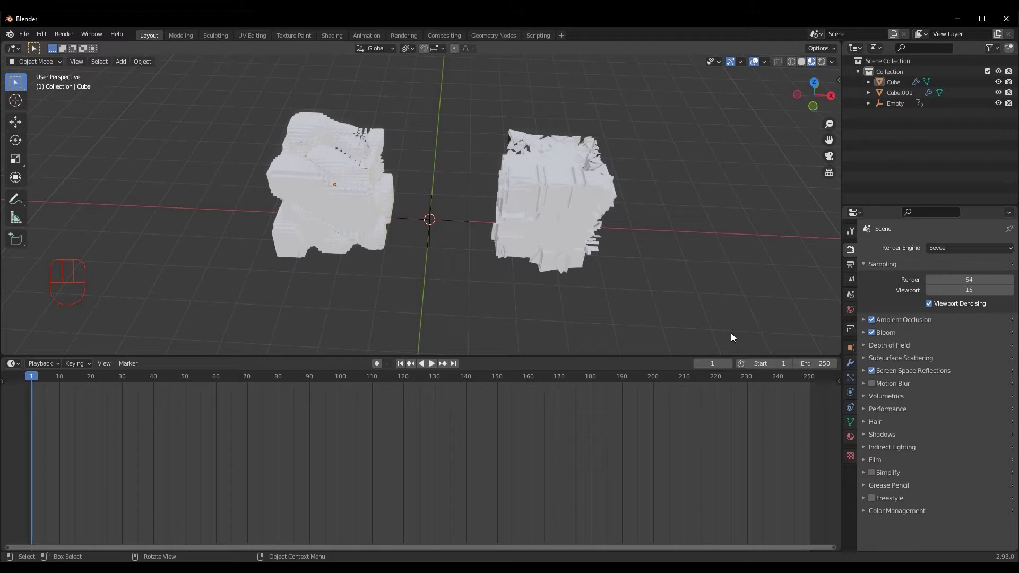
Switch to the Shading workspace and select the left cube to show its material nodes
{"action": "middle_click_drag", "start_coordinate": [428, 258], "coordinate": [416, 201]}
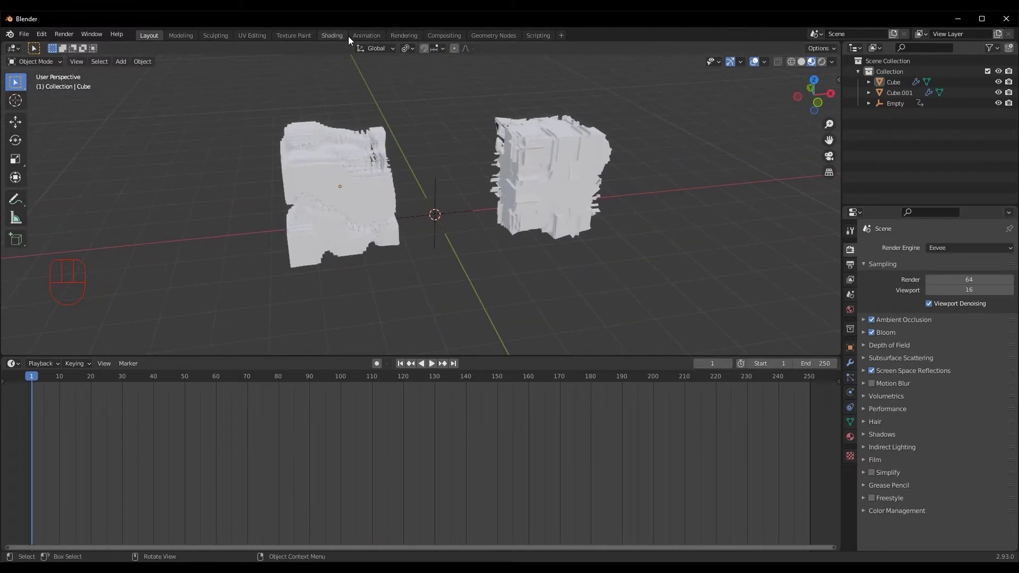
{"action": "left_click", "coordinate": [332, 35]}
{"action": "middle_click_drag", "start_coordinate": [407, 208], "coordinate": [500, 202]}
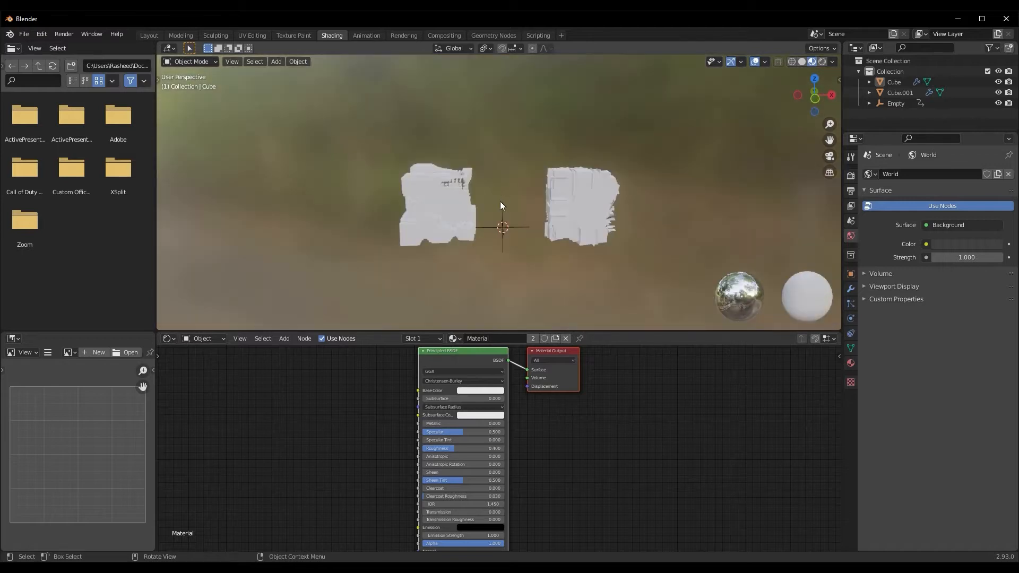
{"action": "scroll", "coordinate": [403, 207], "scroll_direction": "up", "scroll_amount": 3}
{"action": "mouse_move", "coordinate": [403, 207]}
{"action": "middle_mouse_down"}
{"action": "mouse_move", "coordinate": [448, 194]}
{"action": "mouse_move", "coordinate": [450, 224]}
{"action": "mouse_move", "coordinate": [421, 231]}
{"action": "mouse_move", "coordinate": [413, 204]}
{"action": "middle_mouse_up"}
{"action": "left_click", "coordinate": [413, 206]}
Unlink the existing material from the left cube and open the cube's material properties
{"action": "scroll", "coordinate": [314, 391], "scroll_direction": "up", "scroll_amount": 1}
{"action": "middle_click_drag", "start_coordinate": [314, 390], "coordinate": [394, 389]}
{"action": "scroll", "coordinate": [347, 375], "scroll_direction": "down", "scroll_amount": 1}
{"action": "left_click_drag", "start_coordinate": [569, 366], "coordinate": [427, 460]}
{"action": "middle_click_drag", "start_coordinate": [425, 415], "coordinate": [448, 378]}
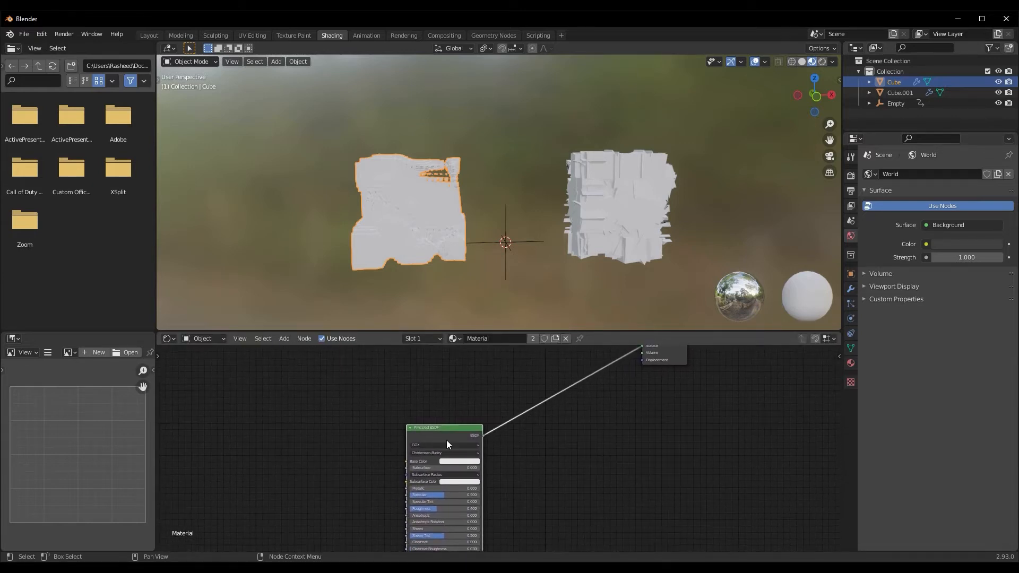
{"action": "scroll", "coordinate": [499, 378], "scroll_direction": "down", "scroll_amount": 4}
{"action": "left_click", "coordinate": [566, 338]}
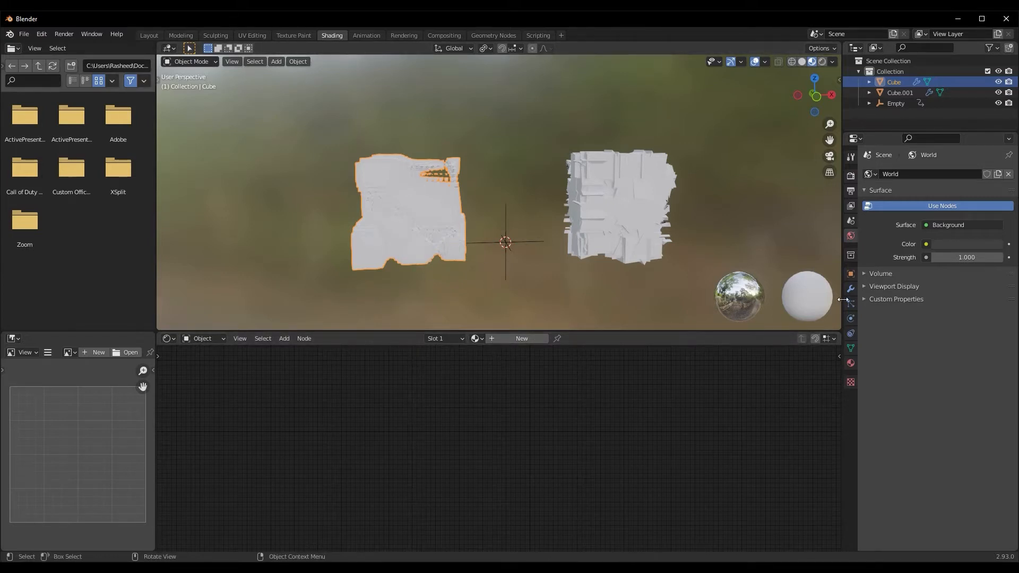
{"action": "left_click", "coordinate": [851, 363]}
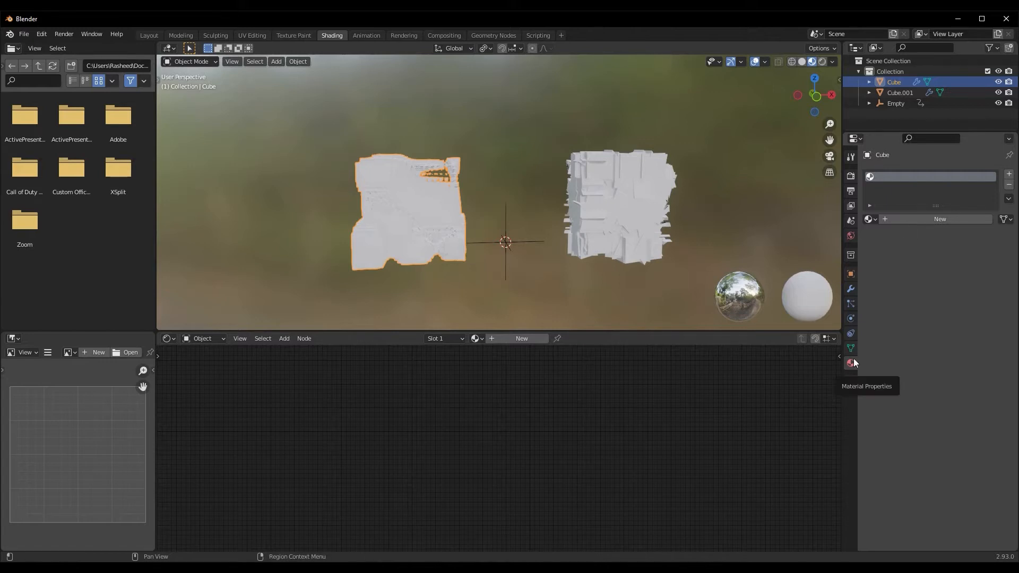
Create a new material for the left cube and close the file browser and image editor areas to widen the workspace
{"action": "left_click", "coordinate": [933, 219]}
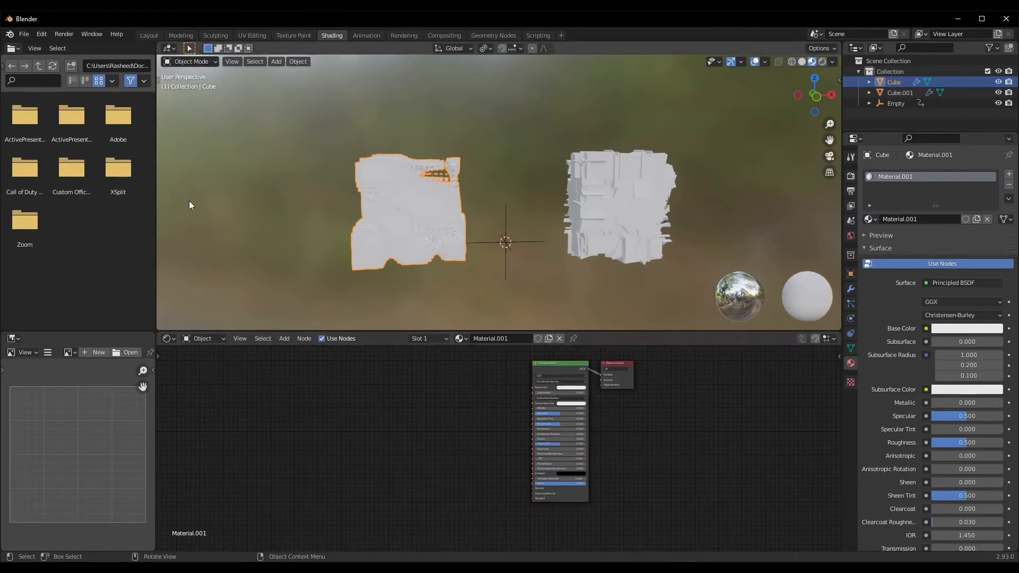
{"action": "left_click_drag", "start_coordinate": [158, 45], "coordinate": [136, 198]}
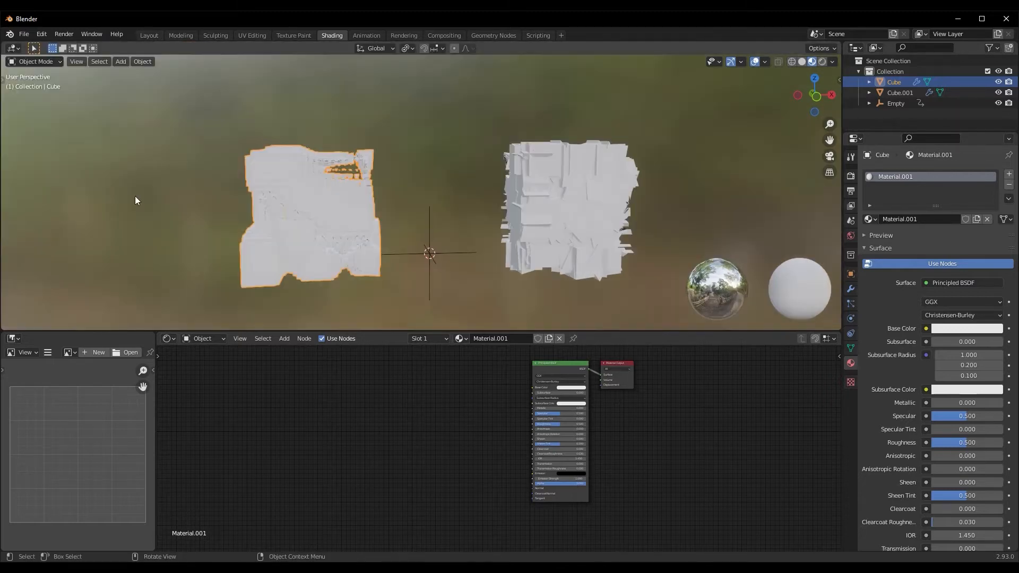
{"action": "mouse_move", "coordinate": [158, 333]}
{"action": "left_mouse_down"}
{"action": "mouse_move", "coordinate": [125, 334]}
{"action": "mouse_move", "coordinate": [154, 336]}
{"action": "left_mouse_up"}
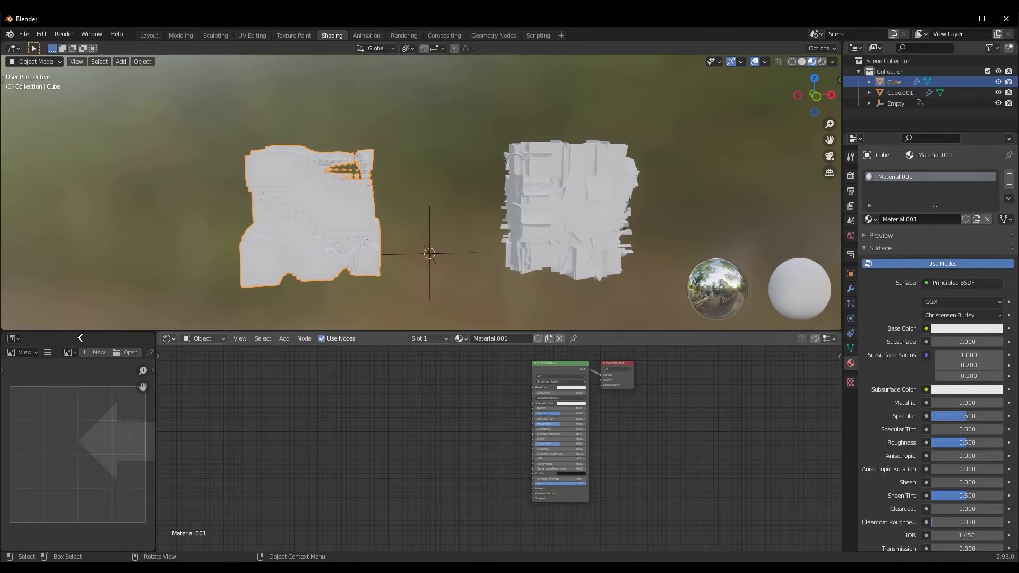
{"action": "left_click_drag", "start_coordinate": [154, 336], "coordinate": [155, 336]}
Frame the material nodes and move the Principled BSDF node farther away from the Material Output node
{"action": "key", "text": "Home"}
{"action": "left_click_drag", "start_coordinate": [453, 374], "coordinate": [533, 371]}
{"action": "left_click_drag", "start_coordinate": [390, 371], "coordinate": [381, 405]}
{"action": "scroll", "coordinate": [419, 453], "scroll_direction": "up", "scroll_amount": 1}
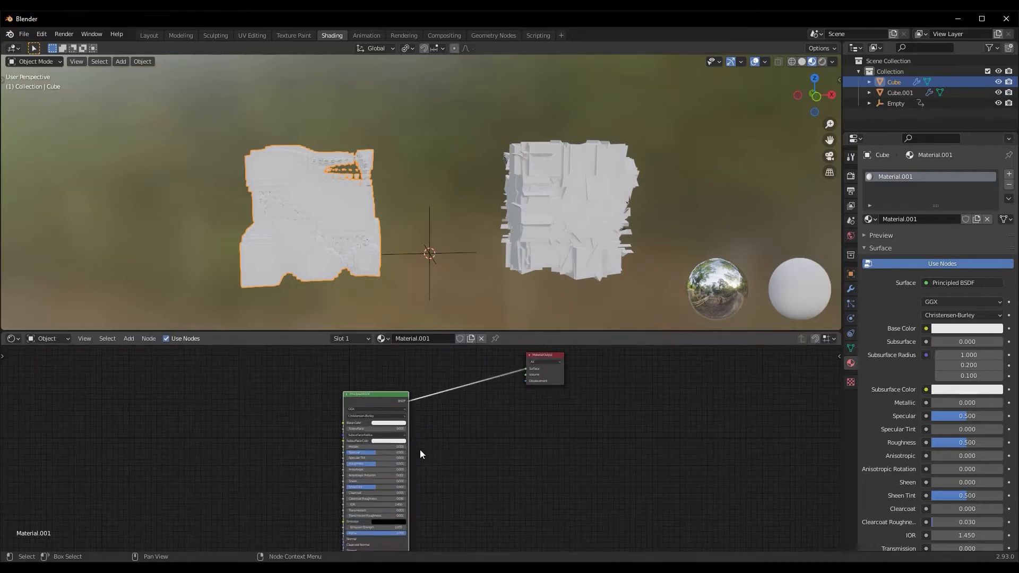
Set the Principled BSDF's Metallic to 1, Specular to 1 and Roughness to 0 for the left cube's material
{"action": "left_click", "coordinate": [368, 441]}
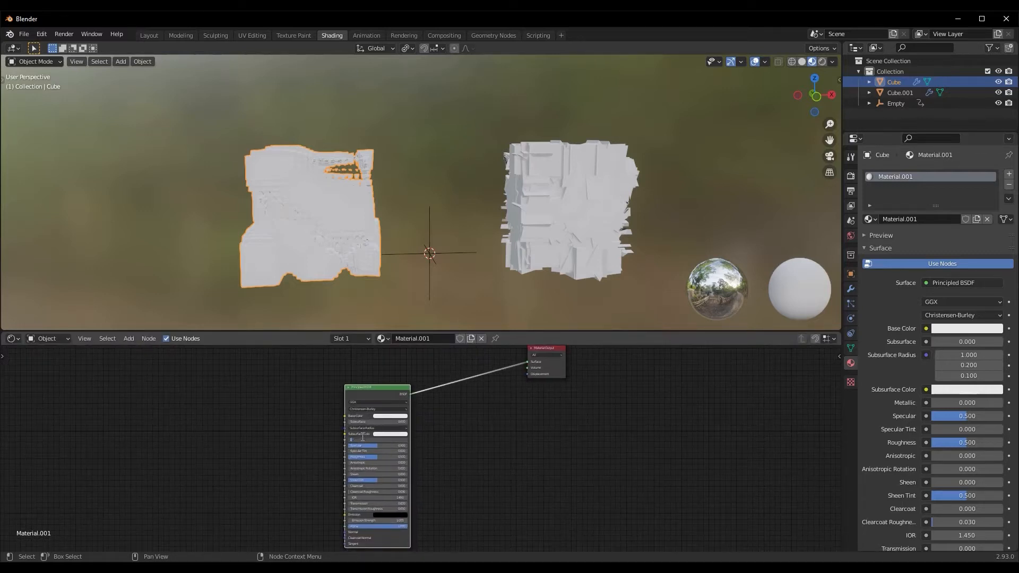
{"action": "type", "text": "1"}
{"action": "key", "text": "Return"}
{"action": "scroll", "coordinate": [364, 451], "scroll_direction": "up", "scroll_amount": 1}
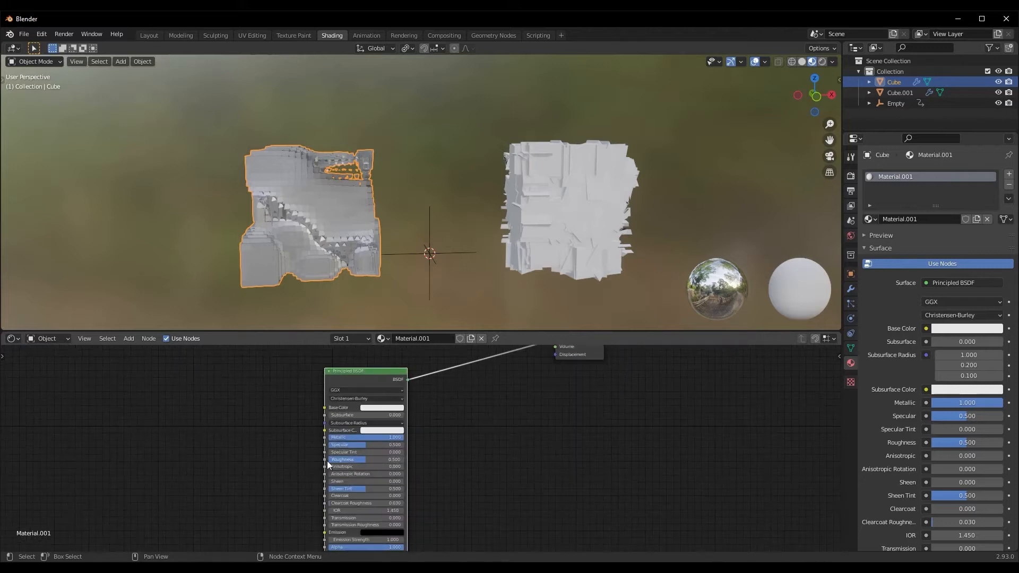
{"action": "left_click", "coordinate": [353, 445]}
{"action": "type", "text": "1"}
{"action": "key", "text": "Return"}
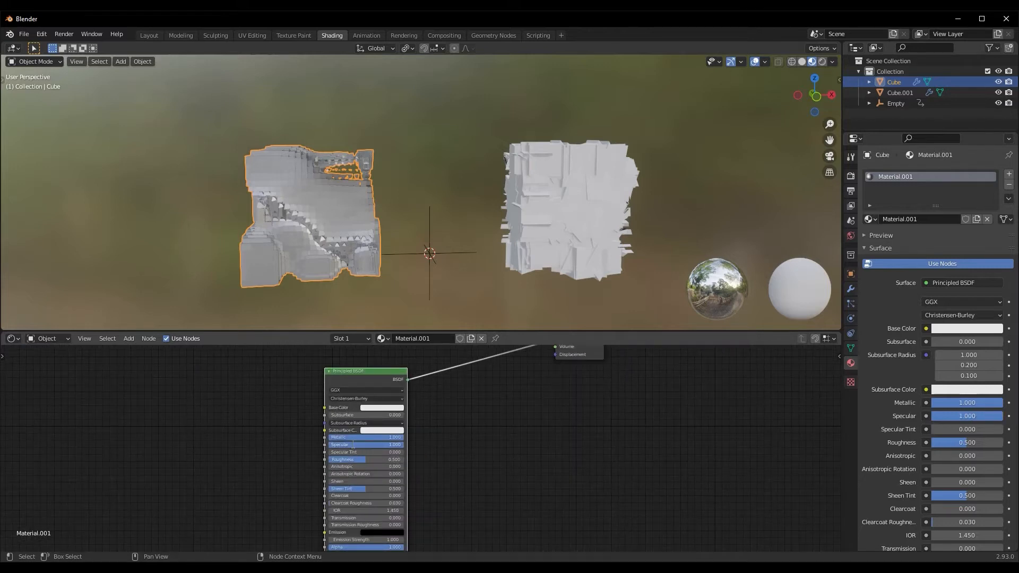
{"action": "left_click", "coordinate": [355, 460]}
{"action": "type", "text": "0"}
{"action": "key", "text": "Return"}
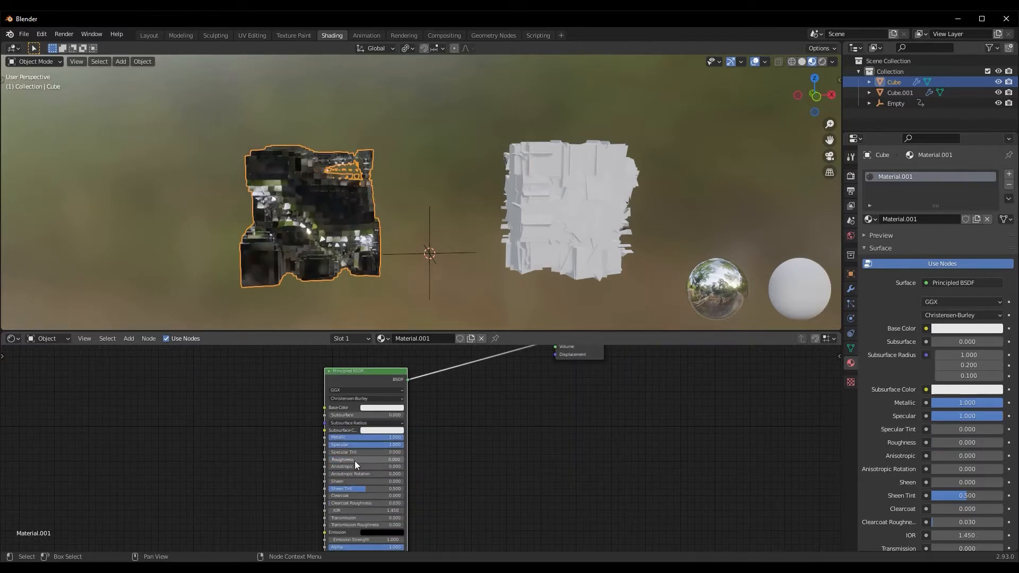
Shade the left cube smooth and enable Auto Smooth for its normals at 30°
{"action": "middle_click_drag", "start_coordinate": [362, 235], "coordinate": [382, 205]}
{"action": "right_click", "coordinate": [381, 205]}
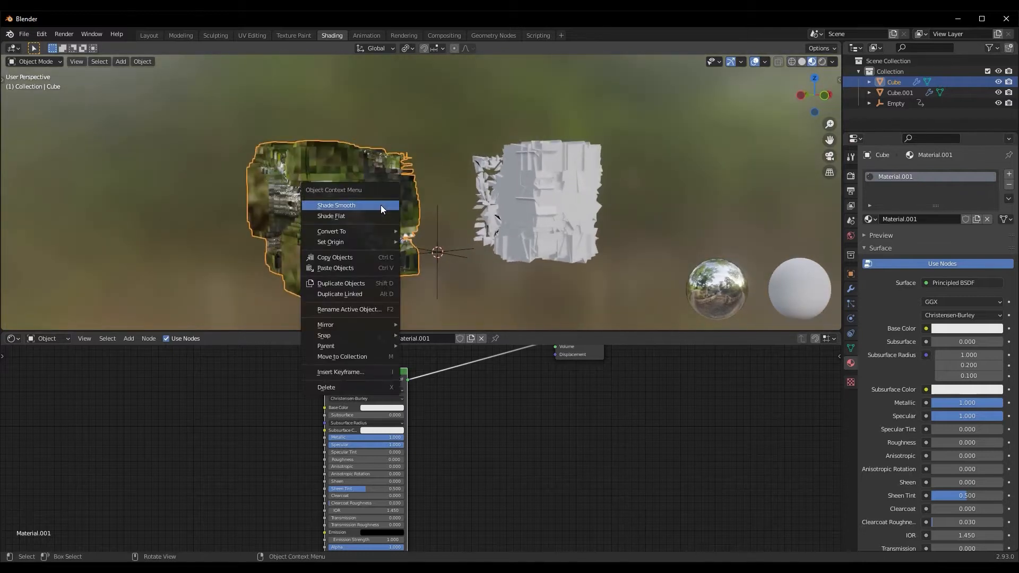
{"action": "left_click", "coordinate": [351, 208]}
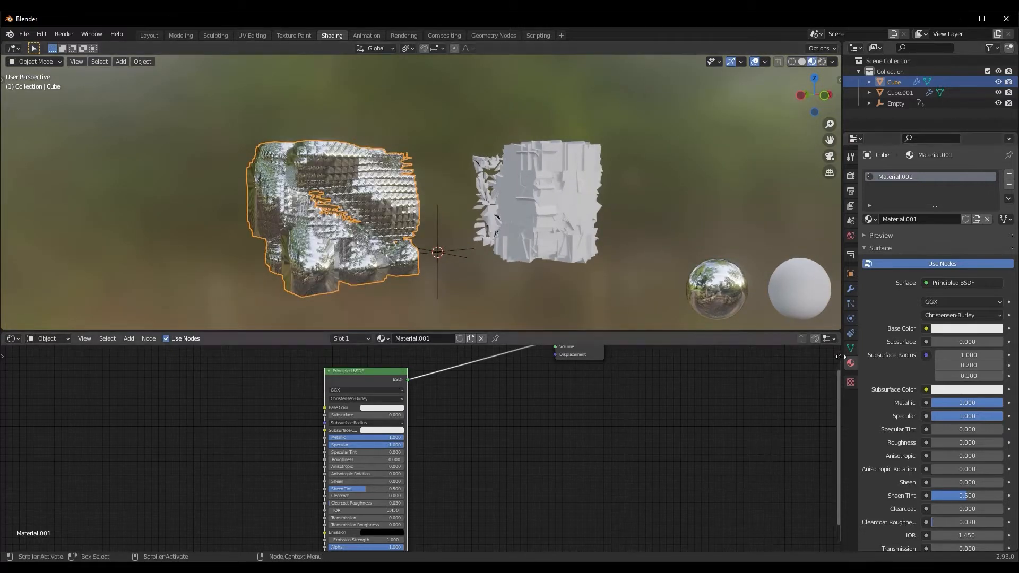
{"action": "left_click", "coordinate": [851, 348]}
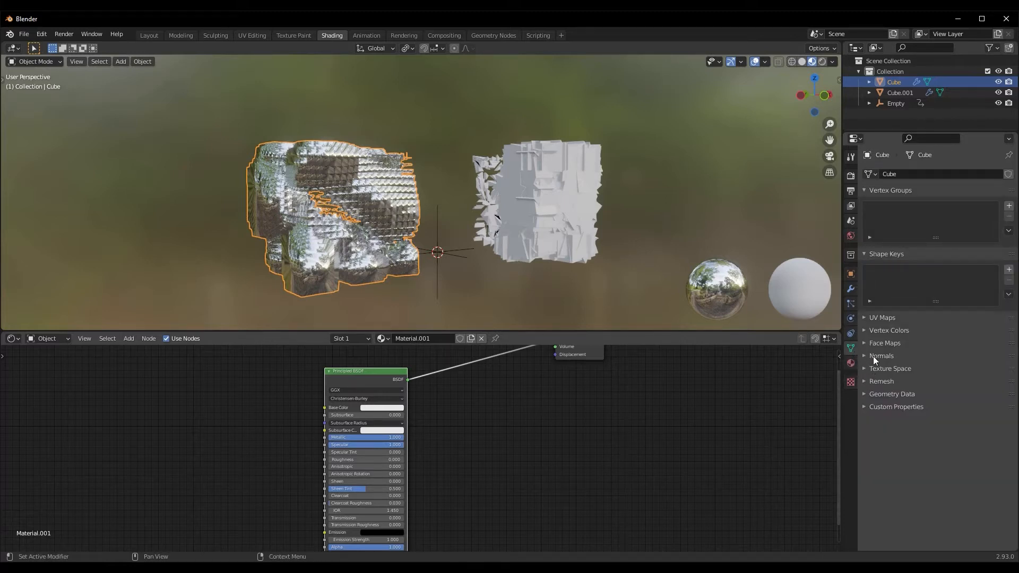
{"action": "left_click", "coordinate": [874, 355]}
{"action": "left_click", "coordinate": [925, 372]}
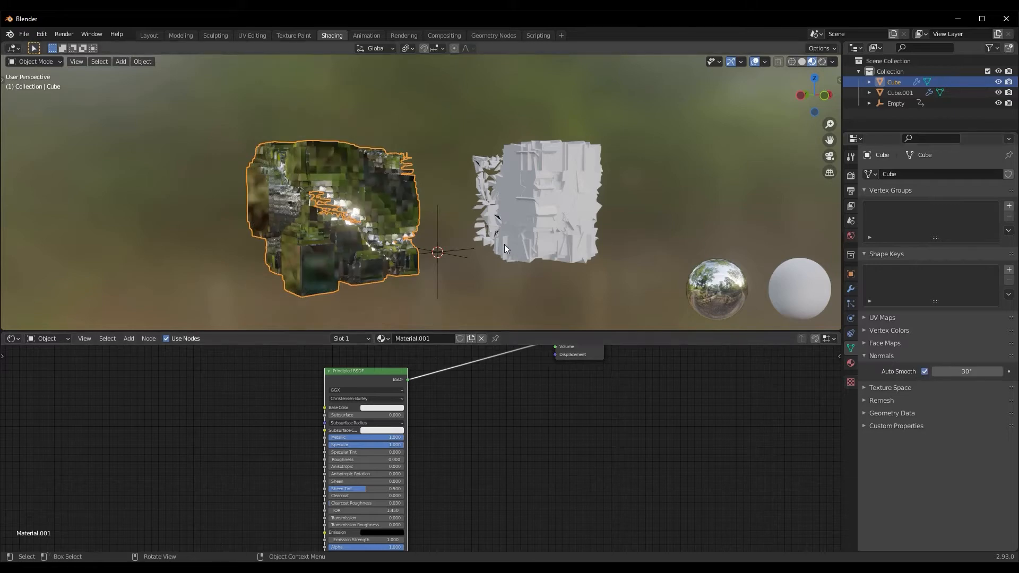
Select the right cube, shade it smooth and enable Auto Smooth for its normals at 30°
{"action": "scroll", "coordinate": [531, 239], "scroll_direction": "up", "scroll_amount": 3}
{"action": "left_click", "coordinate": [656, 215]}
{"action": "right_click", "coordinate": [656, 214]}
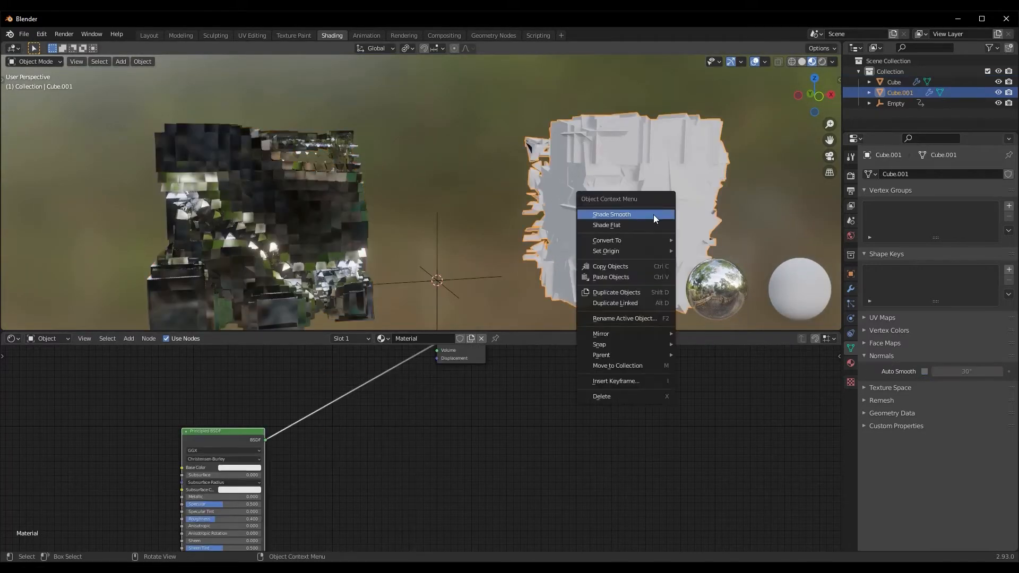
{"action": "left_click", "coordinate": [654, 214]}
{"action": "left_click", "coordinate": [925, 372]}
{"action": "scroll", "coordinate": [505, 221], "scroll_direction": "down", "scroll_amount": 3}
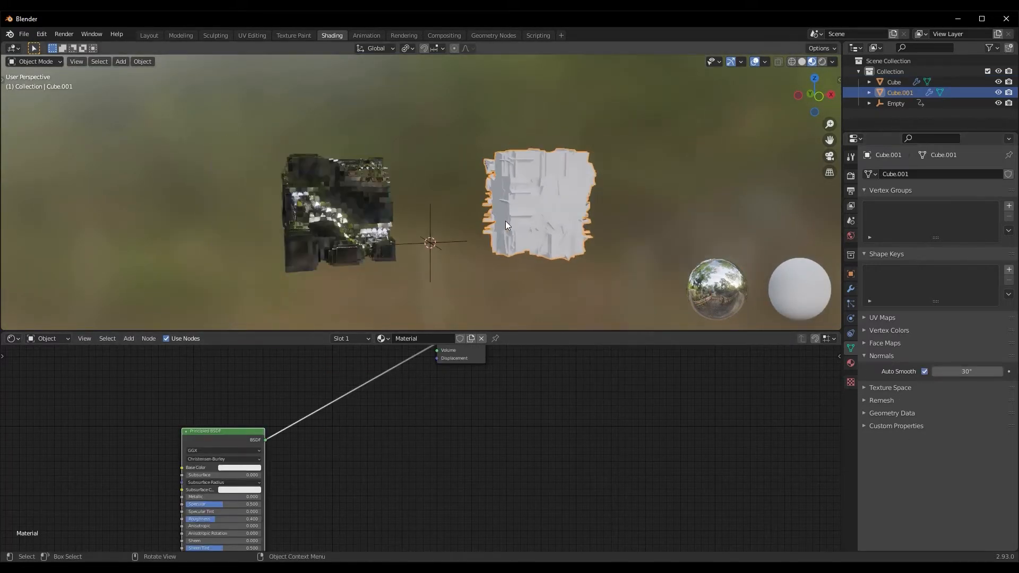
Darken the base color of the right cube's material to a mid grey
{"action": "left_click", "coordinate": [330, 222]}
{"action": "scroll", "coordinate": [301, 224], "scroll_direction": "up", "scroll_amount": 3}
{"action": "mouse_move", "coordinate": [300, 224]}
{"action": "middle_mouse_down"}
{"action": "mouse_move", "coordinate": [331, 202]}
{"action": "mouse_move", "coordinate": [313, 210]}
{"action": "middle_mouse_up"}
{"action": "middle_click_drag", "start_coordinate": [272, 474], "coordinate": [375, 455]}
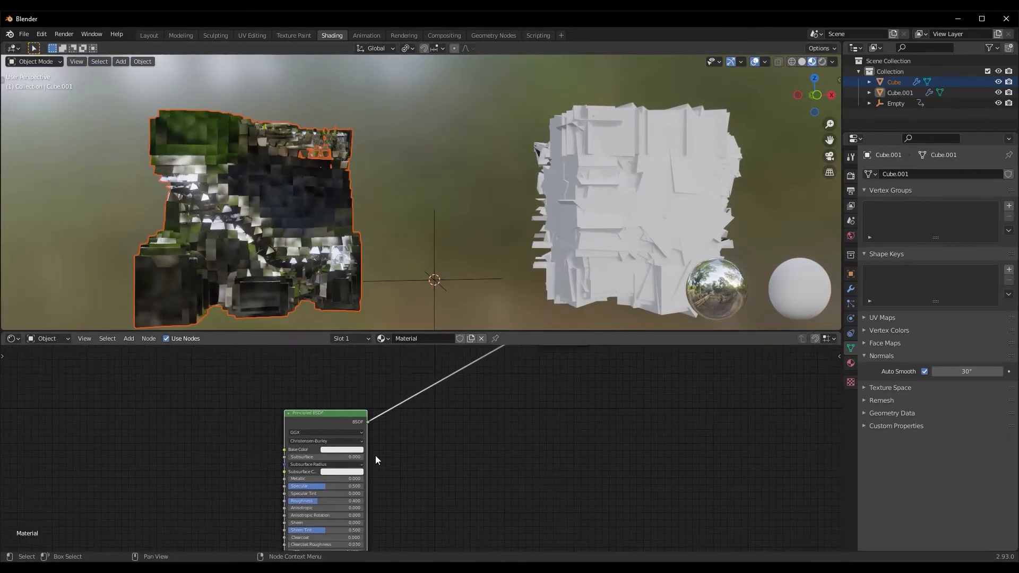
{"action": "mouse_move", "coordinate": [219, 244]}
{"action": "middle_mouse_down"}
{"action": "mouse_move", "coordinate": [249, 243]}
{"action": "mouse_move", "coordinate": [234, 242]}
{"action": "middle_mouse_up"}
{"action": "left_click", "coordinate": [356, 451]}
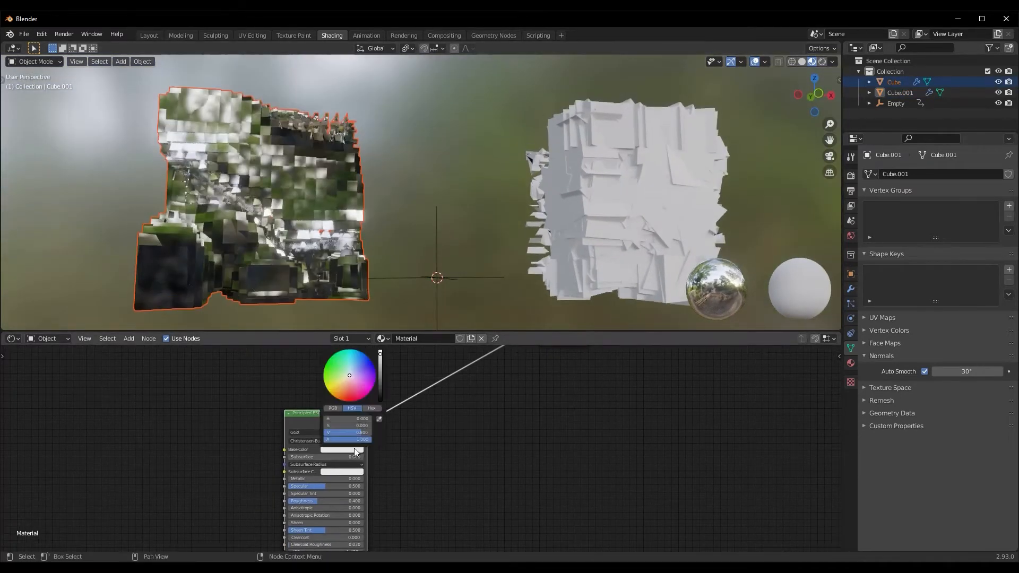
{"action": "mouse_move", "coordinate": [381, 354]}
{"action": "left_mouse_down"}
{"action": "mouse_move", "coordinate": [379, 383]}
{"action": "mouse_move", "coordinate": [380, 371]}
{"action": "left_mouse_up"}
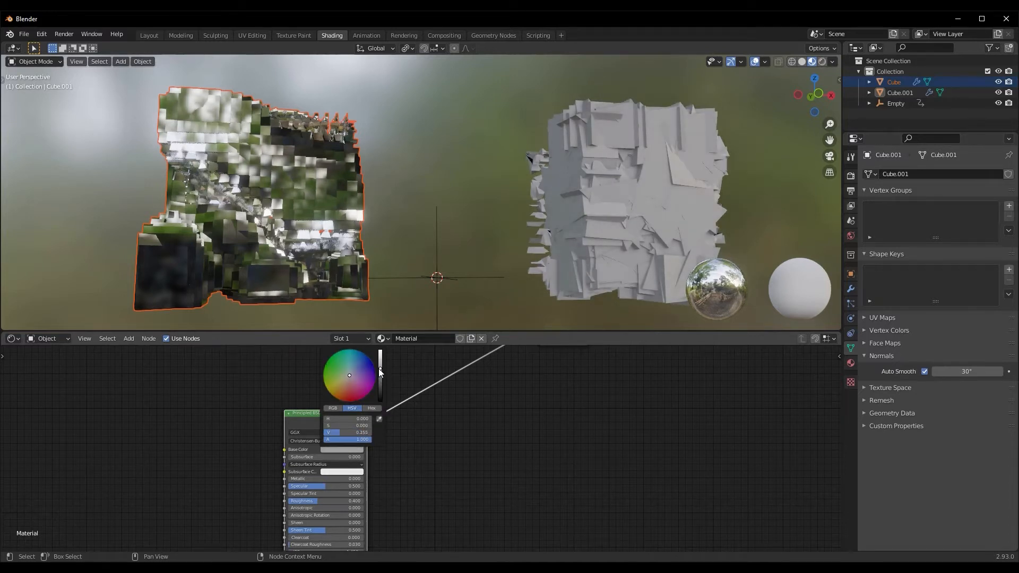
Select the left cube and darken its Principled BSDF base color to near black
{"action": "left_click", "coordinate": [306, 241]}
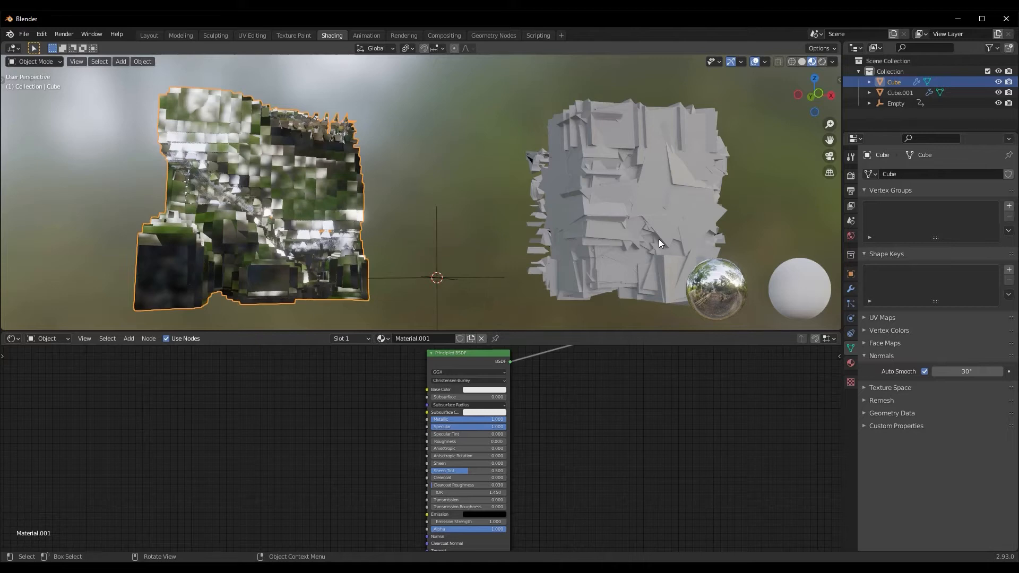
{"action": "middle_click_drag", "start_coordinate": [625, 477], "coordinate": [405, 486]}
{"action": "left_click", "coordinate": [315, 445]}
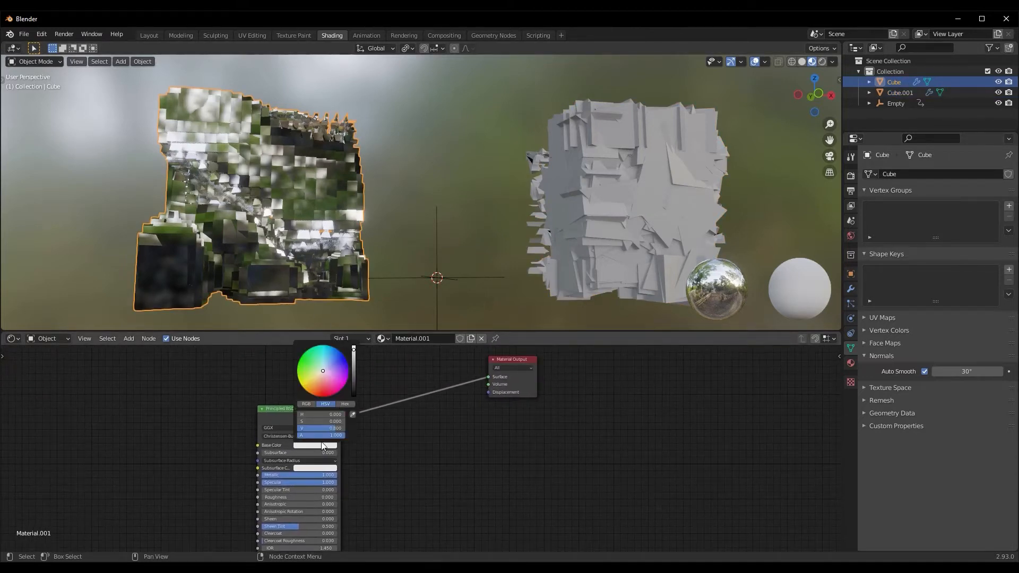
{"action": "left_click_drag", "start_coordinate": [354, 366], "coordinate": [352, 381]}
{"action": "left_click", "coordinate": [330, 428]}
{"action": "type", "text": "0.0"}
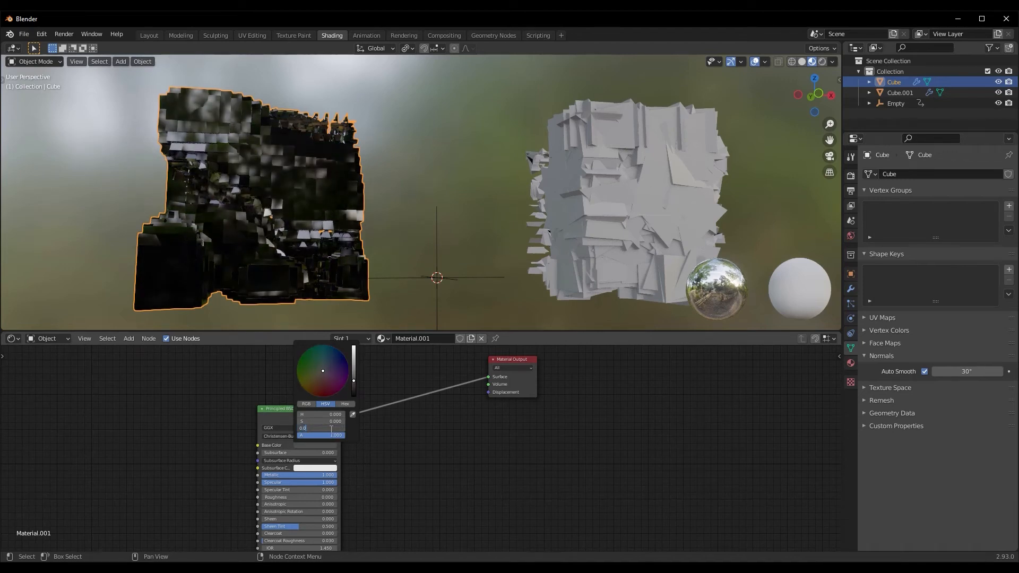
{"action": "key", "text": "Return"}
Select the right cube and assign the existing Material.001 to it
{"action": "middle_click_drag", "start_coordinate": [287, 297], "coordinate": [304, 272]}
{"action": "left_click", "coordinate": [631, 192]}
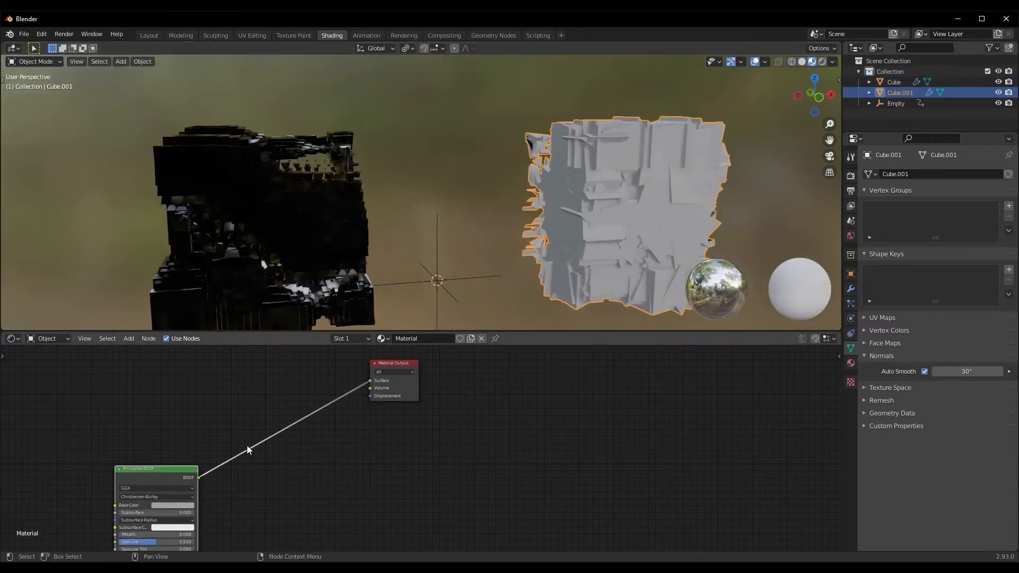
{"action": "left_click", "coordinate": [383, 339]}
{"action": "left_click", "coordinate": [387, 365]}
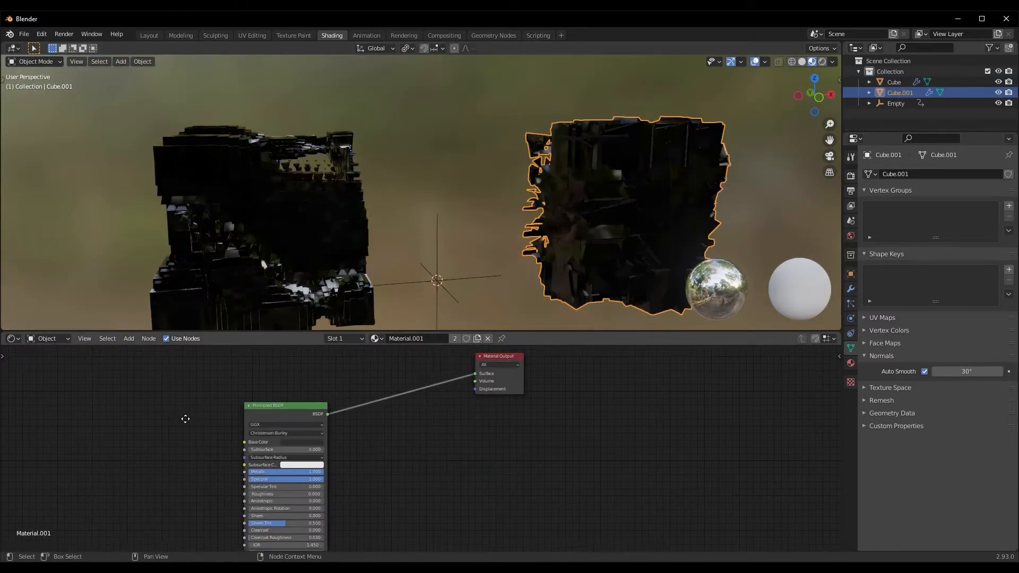
Reselect the left cube and move its Principled BSDF node down to make room for more nodes
{"action": "middle_click_drag", "start_coordinate": [609, 263], "coordinate": [500, 263]}
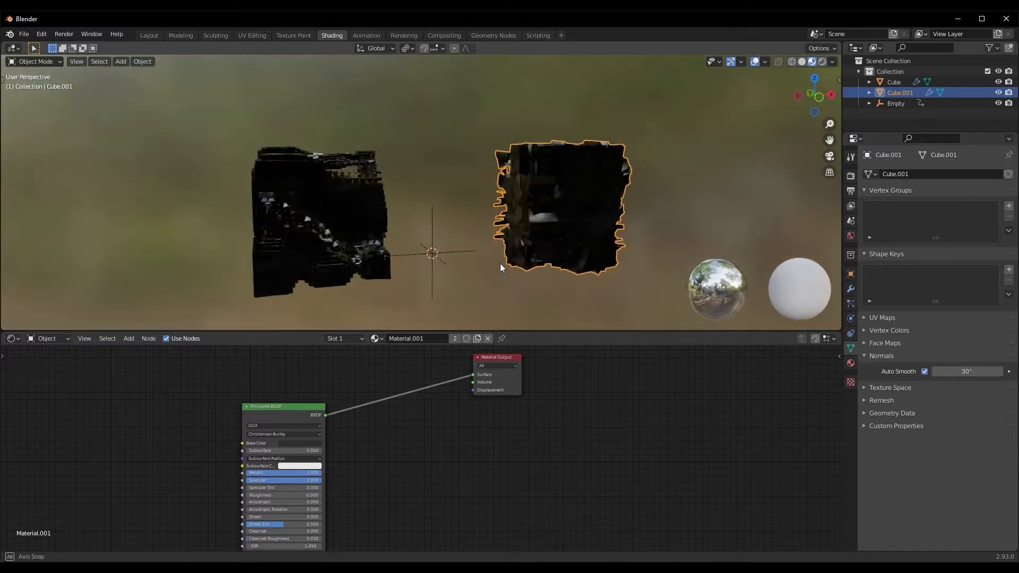
{"action": "left_click", "coordinate": [295, 283]}
{"action": "middle_click_drag", "start_coordinate": [294, 282], "coordinate": [228, 298]}
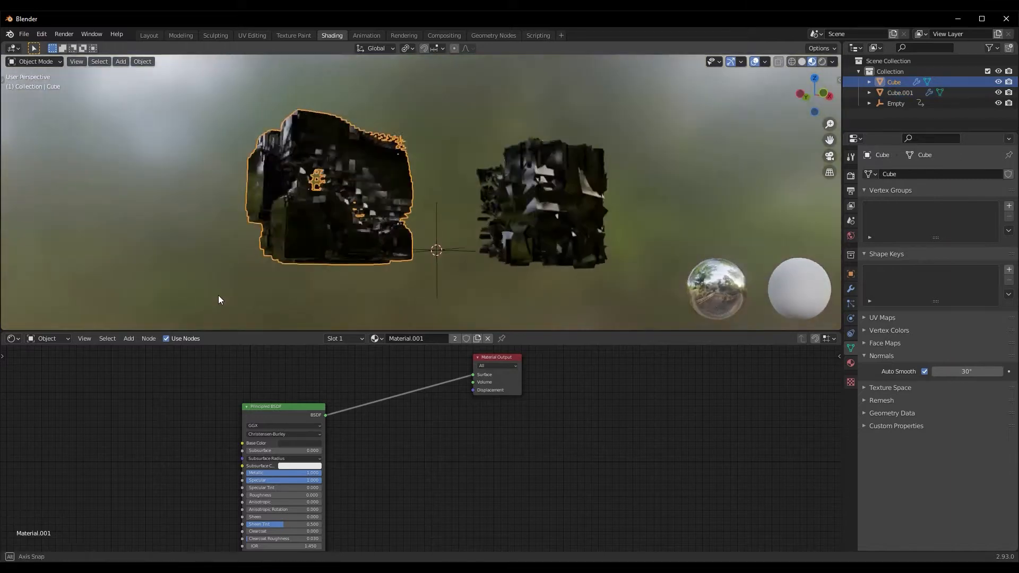
{"action": "middle_click_drag", "start_coordinate": [408, 441], "coordinate": [472, 386]}
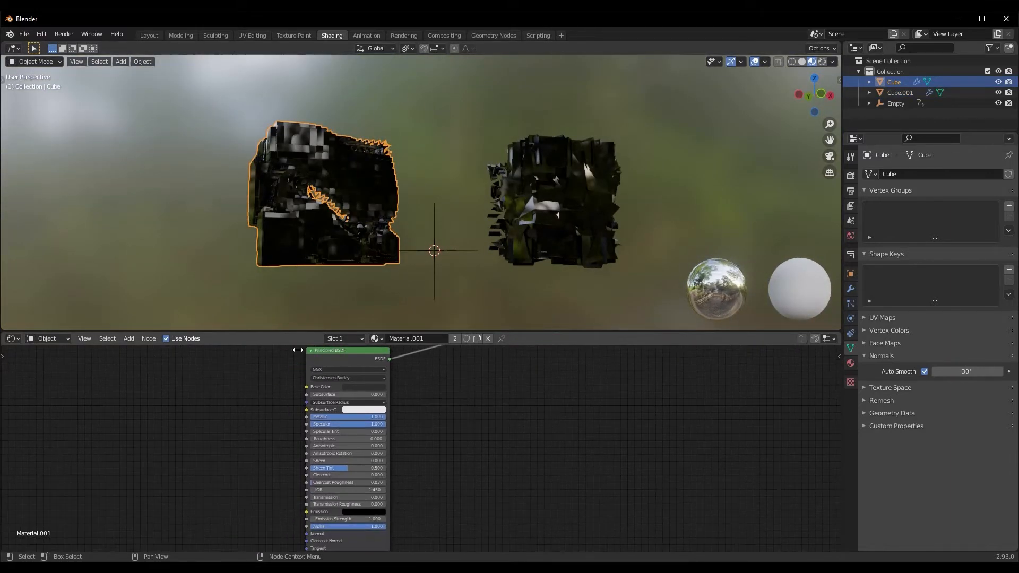
{"action": "middle_click_drag", "start_coordinate": [238, 391], "coordinate": [251, 422]}
{"action": "left_click_drag", "start_coordinate": [377, 380], "coordinate": [346, 455]}
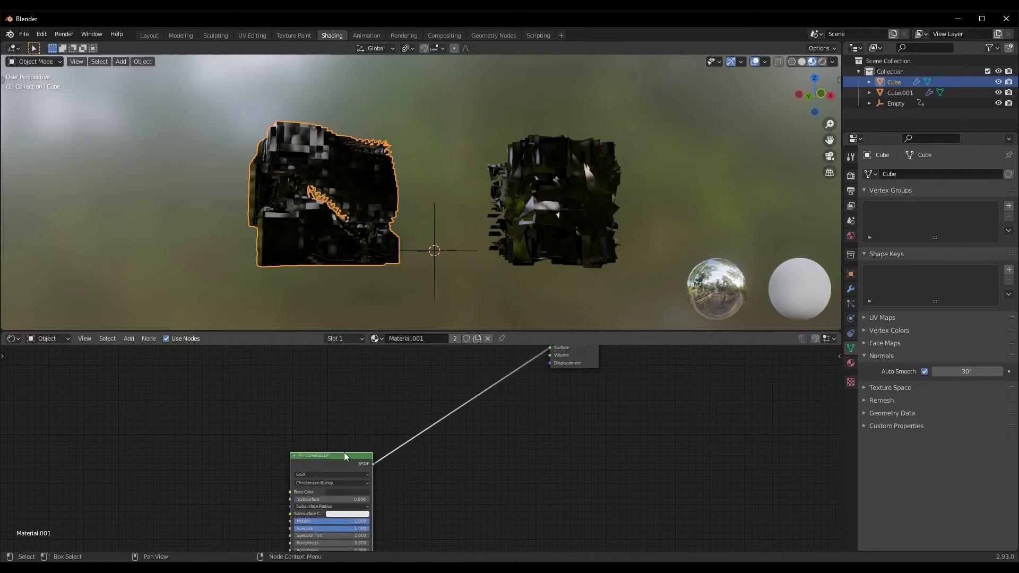
Add an Emission shader node and place it above the Principled BSDF node
{"action": "middle_click_drag", "start_coordinate": [537, 431], "coordinate": [519, 485]}
{"action": "key", "text": "shift+a"}
{"action": "left_click", "coordinate": [384, 411]}
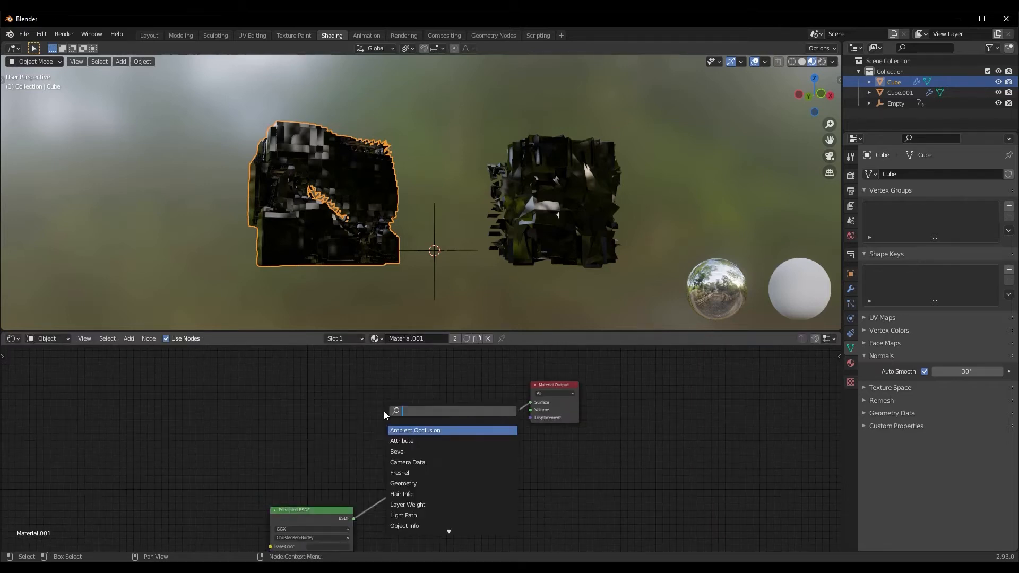
{"action": "type", "text": "emis"}
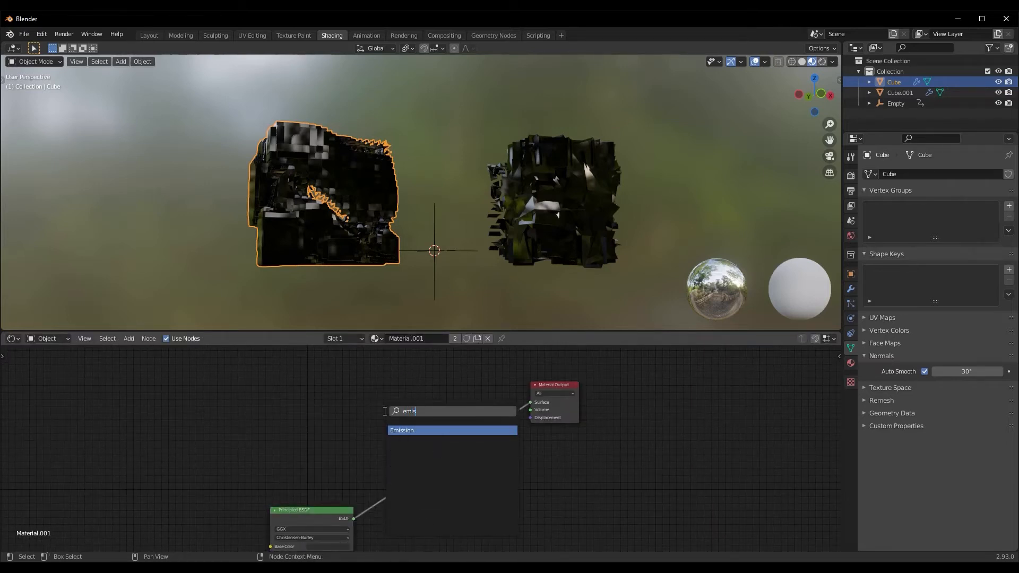
{"action": "key", "text": "Return"}
{"action": "left_click", "coordinate": [262, 399]}
{"action": "key", "text": "shift+a"}
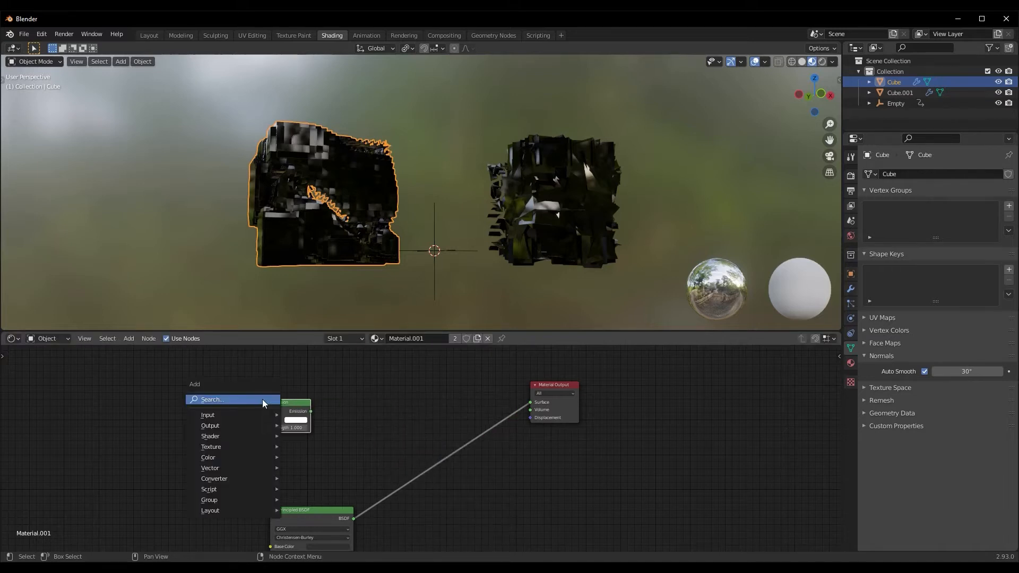
{"action": "left_click", "coordinate": [262, 399]}
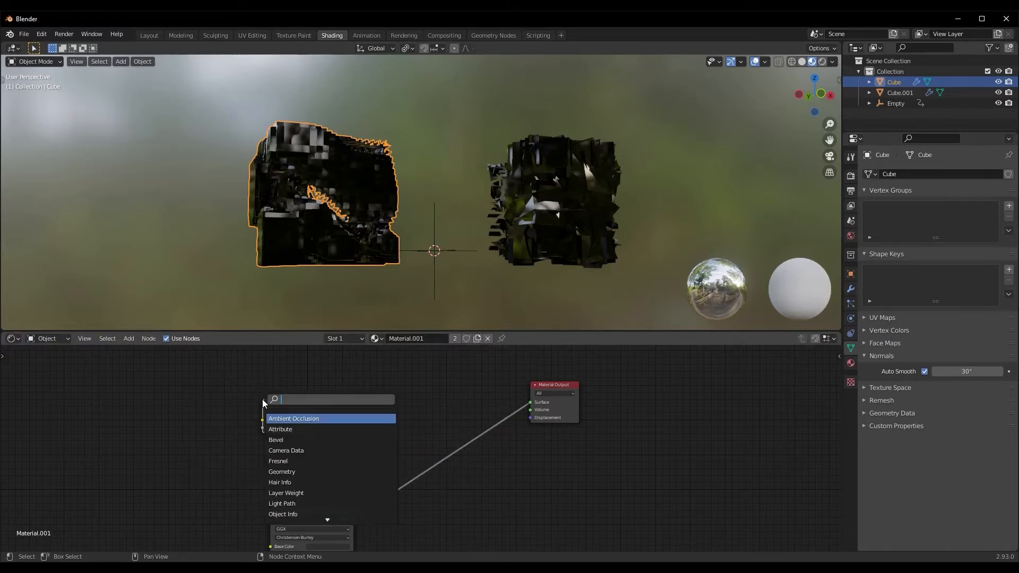
{"action": "key", "text": "Escape"}
{"action": "left_click", "coordinate": [127, 340]}
{"action": "mouse_move", "coordinate": [145, 386]}
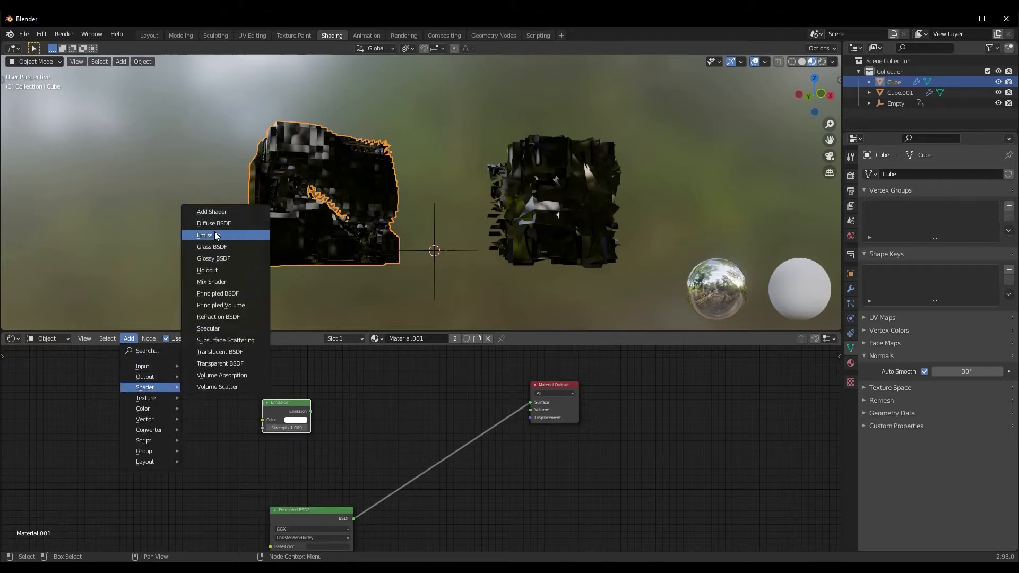
Insert a Mix Shader before the Material Output, with Emission in its first shader input and Principled BSDF in the second
{"action": "key", "text": "shift+a"}
{"action": "left_click", "coordinate": [400, 429]}
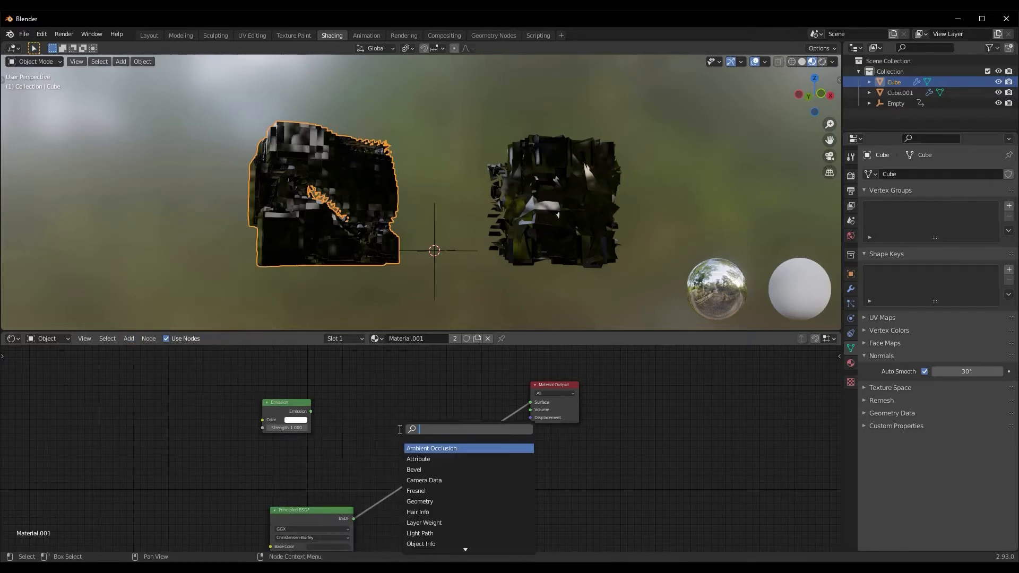
{"action": "key", "text": "Down"}
{"action": "key", "text": "Return"}
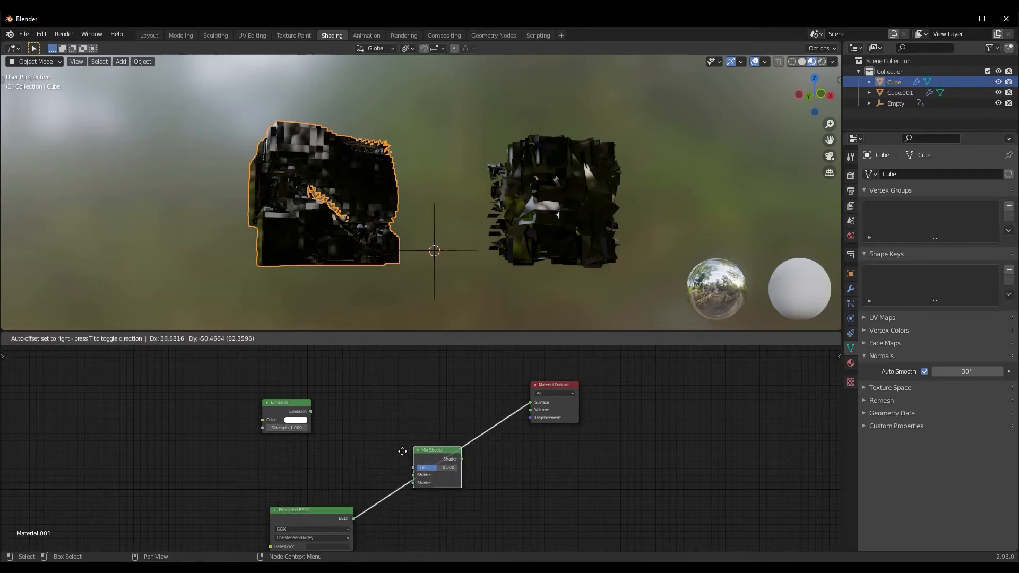
{"action": "left_click", "coordinate": [446, 411]}
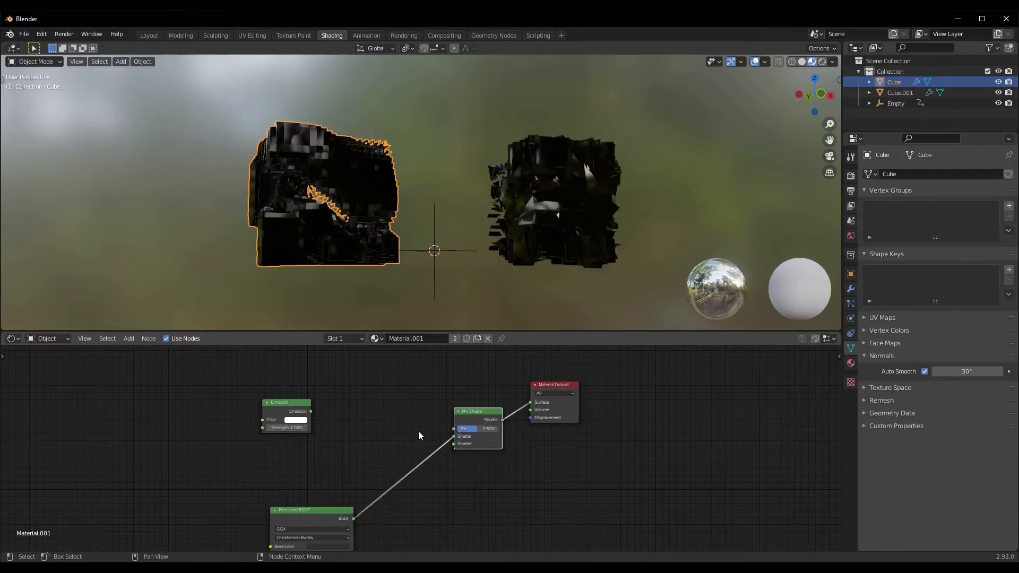
{"action": "left_click_drag", "start_coordinate": [454, 437], "coordinate": [413, 405]}
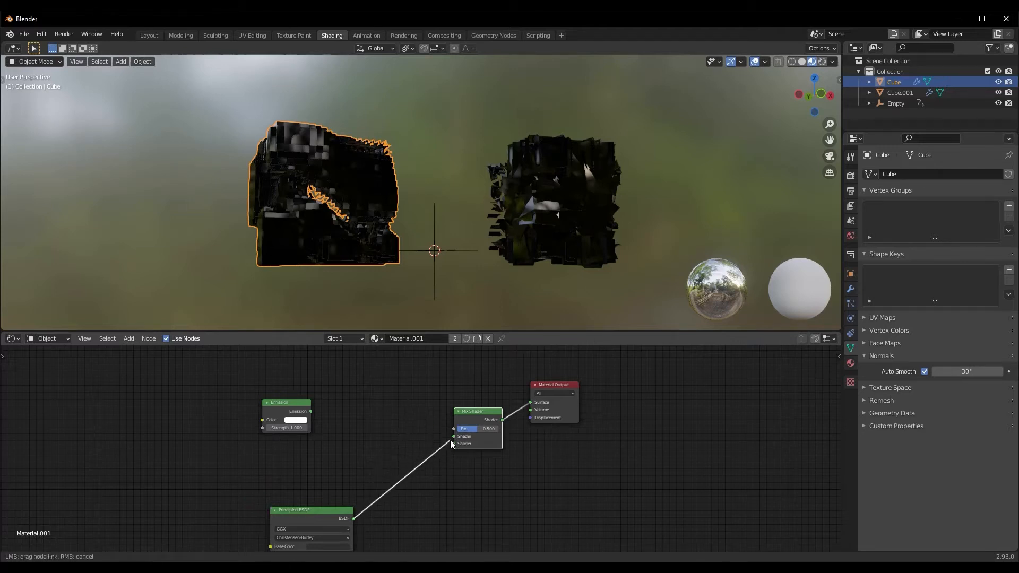
{"action": "left_click_drag", "start_coordinate": [456, 445], "coordinate": [455, 444]}
{"action": "left_click_drag", "start_coordinate": [311, 412], "coordinate": [455, 436]}
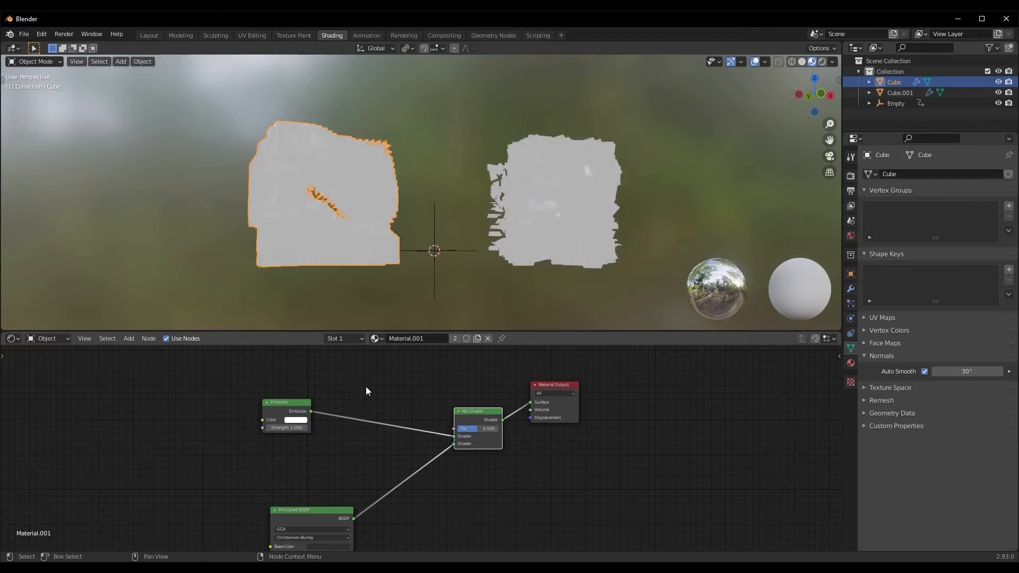
Move the Emission node down to just above the Principled BSDF node
{"action": "middle_click_drag", "start_coordinate": [368, 391], "coordinate": [424, 384]}
{"action": "left_click_drag", "start_coordinate": [334, 399], "coordinate": [328, 457]}
{"action": "middle_click_drag", "start_coordinate": [388, 411], "coordinate": [378, 423]}
{"action": "scroll", "coordinate": [263, 413], "scroll_direction": "up", "scroll_amount": 1}
{"action": "left_click", "coordinate": [220, 408]}
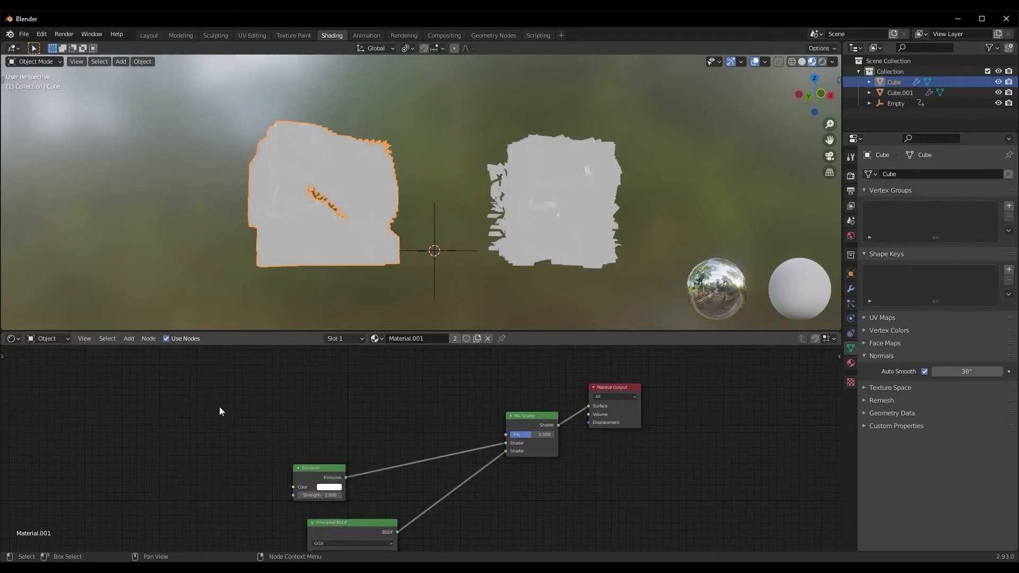
Add a ColorRamp node above the Emission node and connect its Color output to the Mix Shader's Fac
{"action": "middle_click_drag", "start_coordinate": [367, 276], "coordinate": [337, 282]}
{"action": "scroll", "coordinate": [319, 273], "scroll_direction": "up", "scroll_amount": 3}
{"action": "scroll", "coordinate": [394, 263], "scroll_direction": "down", "scroll_amount": 3}
{"action": "scroll", "coordinate": [337, 285], "scroll_direction": "down", "scroll_amount": 2}
{"action": "scroll", "coordinate": [269, 399], "scroll_direction": "up", "scroll_amount": 1}
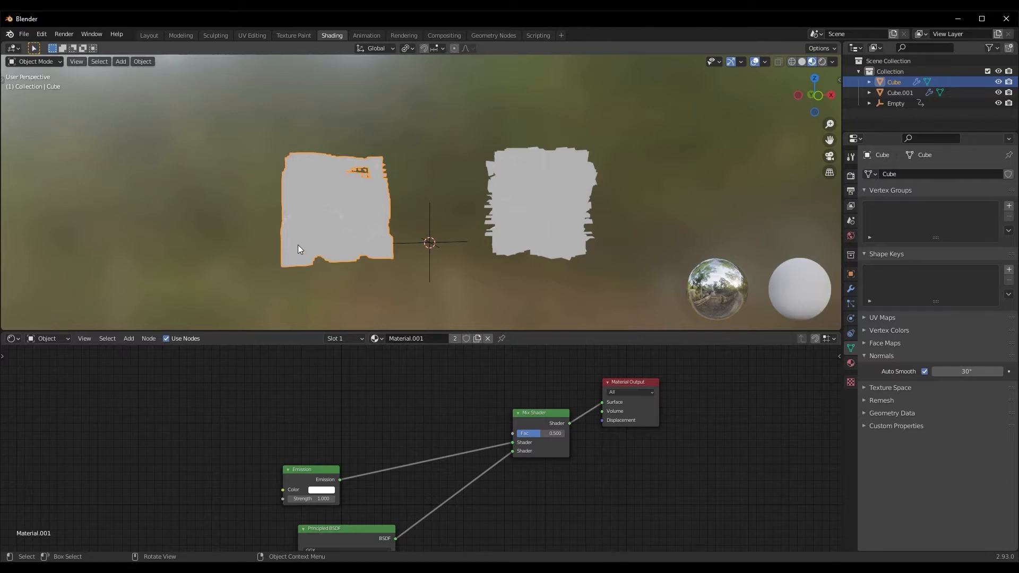
{"action": "key", "text": "shift+a"}
{"action": "left_click", "coordinate": [273, 403]}
{"action": "type", "text": "color"}
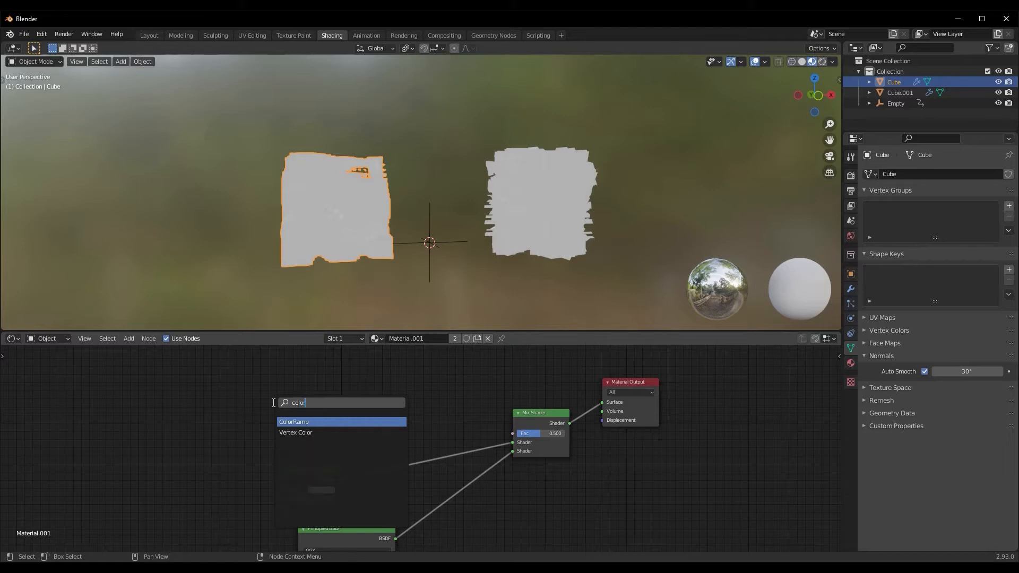
{"action": "left_click", "coordinate": [339, 422]}
{"action": "left_click", "coordinate": [356, 375]}
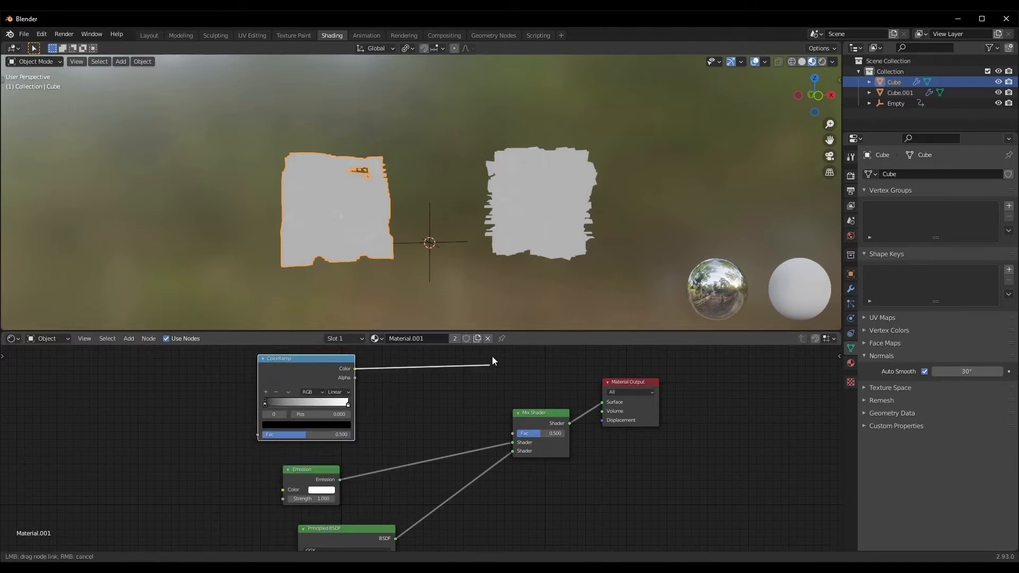
{"action": "left_click_drag", "start_coordinate": [513, 428], "coordinate": [513, 433]}
Add a Layer Weight node before the ColorRamp and connect its Facing output to the ramp's Fac
{"action": "middle_click_drag", "start_coordinate": [470, 389], "coordinate": [543, 397]}
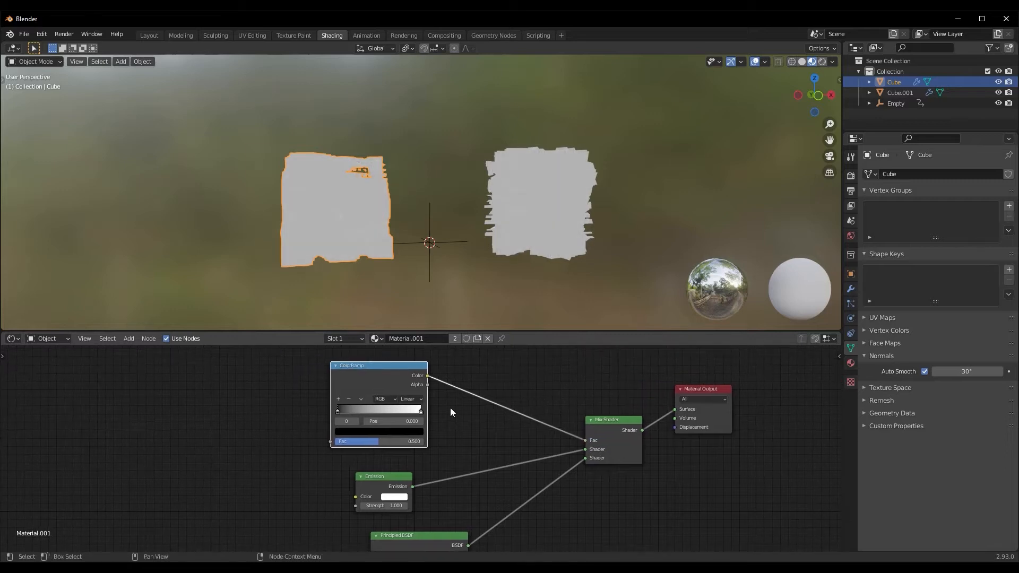
{"action": "middle_click_drag", "start_coordinate": [216, 431], "coordinate": [284, 449]}
{"action": "key", "text": "shift+a"}
{"action": "left_click", "coordinate": [281, 429]}
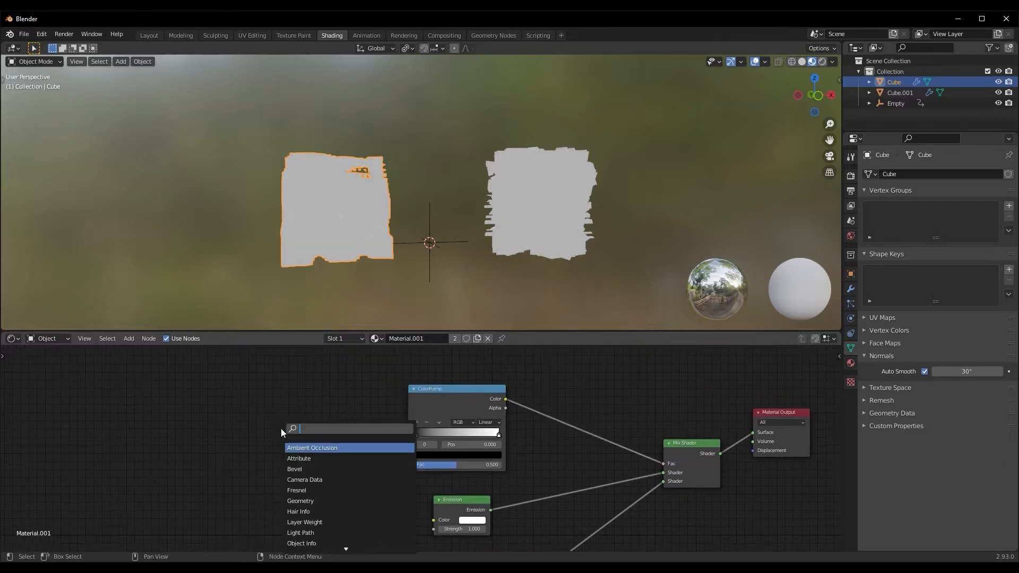
{"action": "type", "text": "layer"}
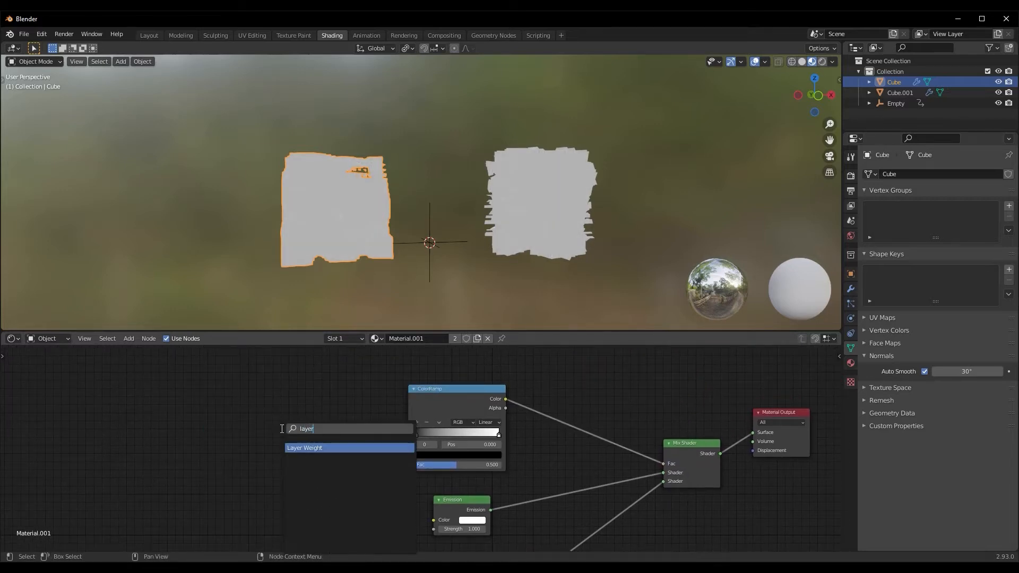
{"action": "key", "text": "Return"}
{"action": "left_click", "coordinate": [313, 417]}
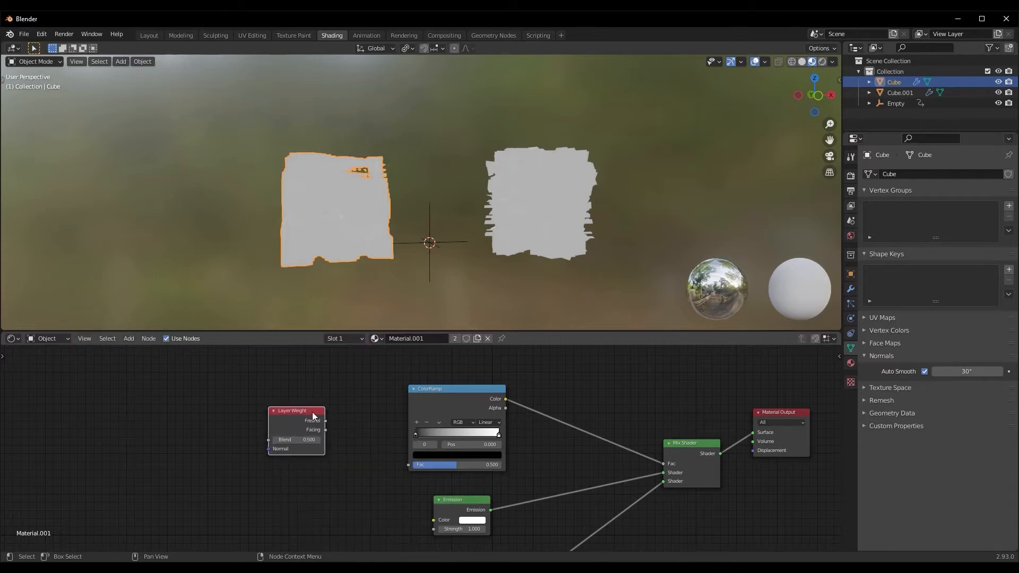
{"action": "mouse_move", "coordinate": [326, 429]}
{"action": "left_mouse_down"}
{"action": "mouse_move", "coordinate": [374, 350]}
{"action": "mouse_move", "coordinate": [407, 464]}
{"action": "left_mouse_up"}
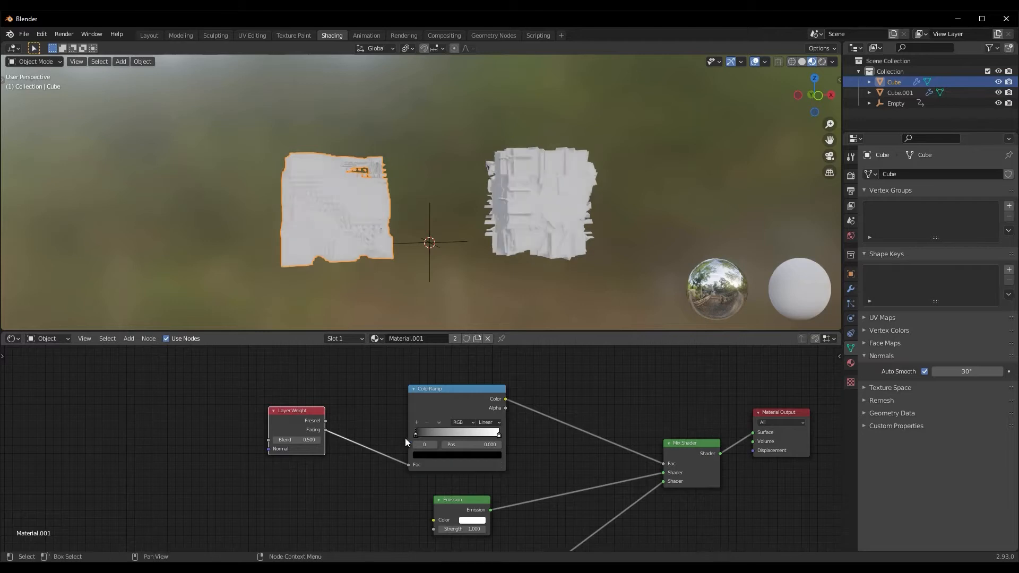
Flip the color ramp and set its black stop at position 1.000
{"action": "scroll", "coordinate": [388, 267], "scroll_direction": "up", "scroll_amount": 3}
{"action": "middle_click_drag", "start_coordinate": [387, 267], "coordinate": [428, 318]}
{"action": "scroll", "coordinate": [457, 384], "scroll_direction": "down", "scroll_amount": 1}
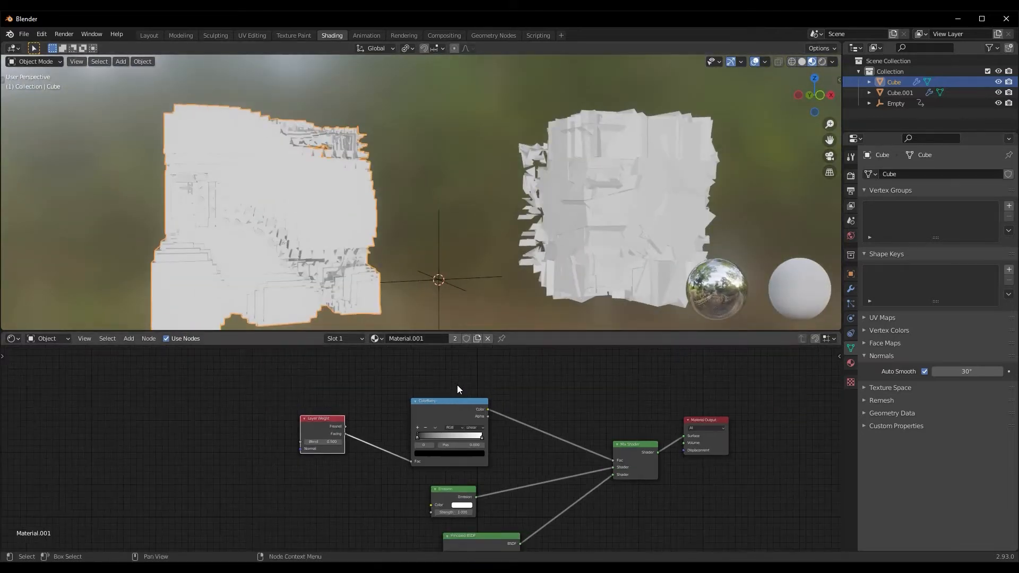
{"action": "left_click", "coordinate": [435, 428]}
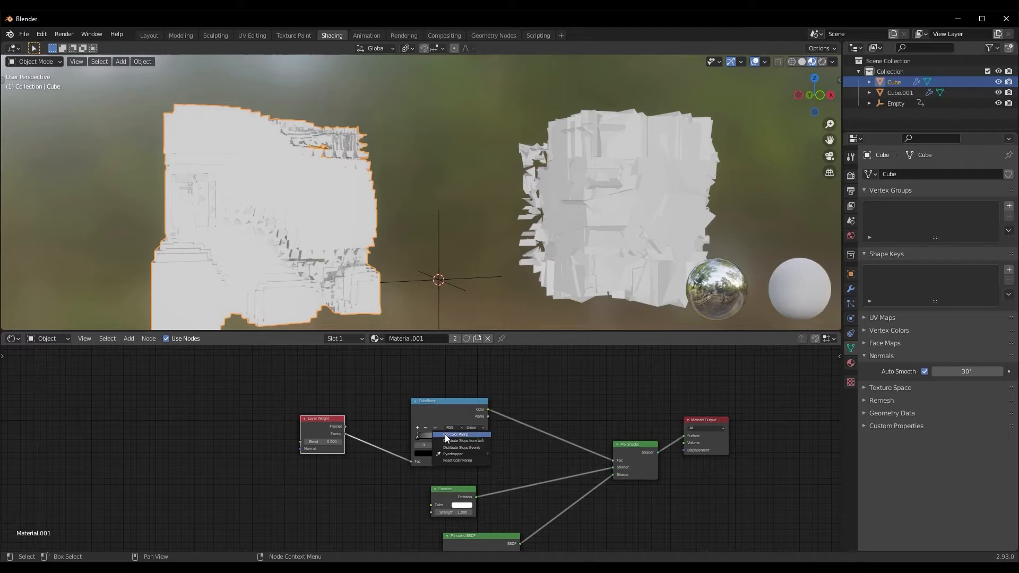
{"action": "left_click_drag", "start_coordinate": [417, 439], "coordinate": [389, 433]}
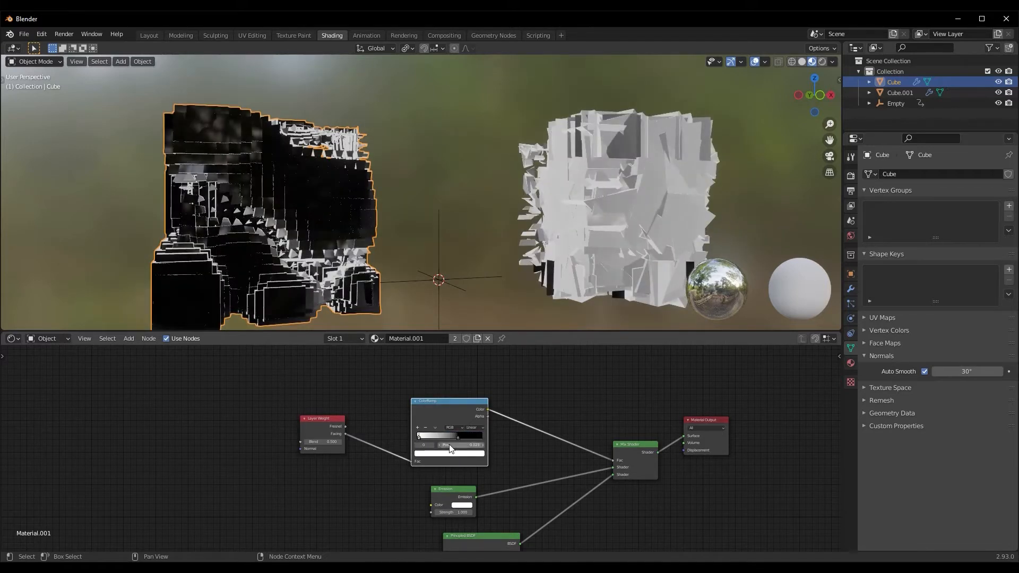
{"action": "left_click_drag", "start_coordinate": [460, 436], "coordinate": [486, 436]}
Narrow the ramp's transition by setting the white stop at 0.723 with the black stop just beyond it
{"action": "middle_click_drag", "start_coordinate": [414, 238], "coordinate": [260, 238]}
{"action": "scroll", "coordinate": [325, 240], "scroll_direction": "up", "scroll_amount": 2}
{"action": "scroll", "coordinate": [268, 237], "scroll_direction": "down", "scroll_amount": 5}
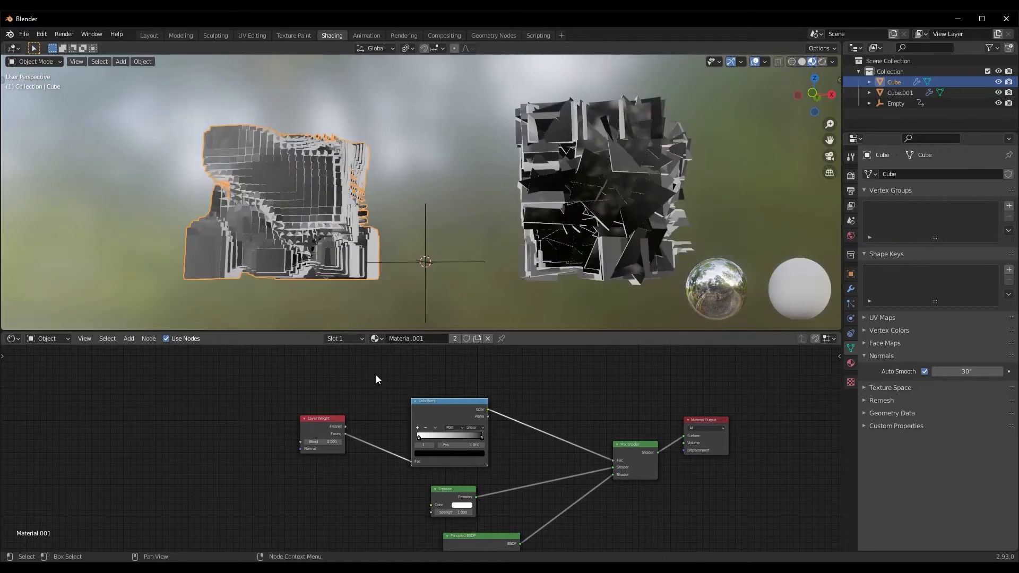
{"action": "left_click_drag", "start_coordinate": [419, 440], "coordinate": [474, 439]}
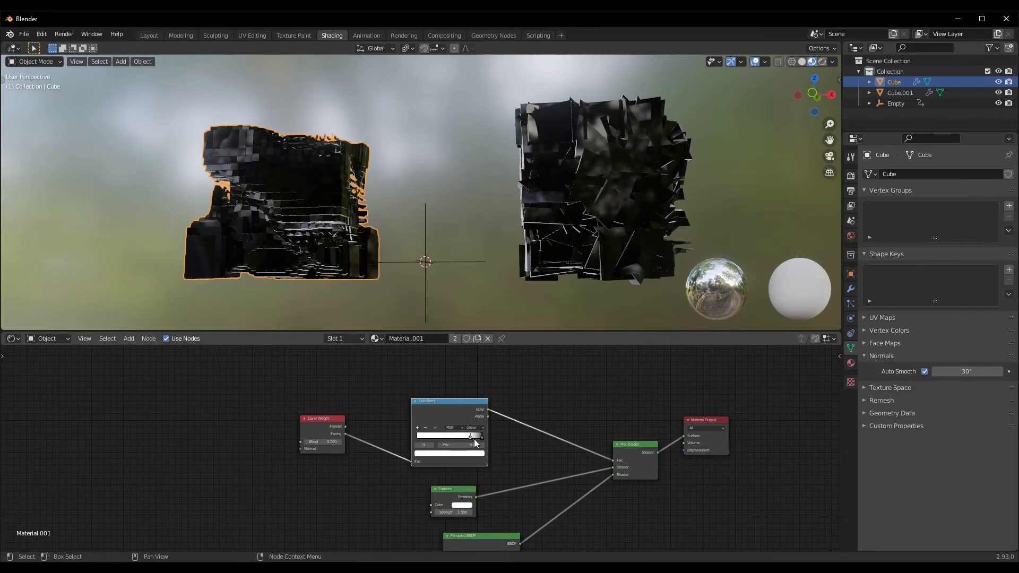
{"action": "left_click_drag", "start_coordinate": [482, 437], "coordinate": [470, 436]}
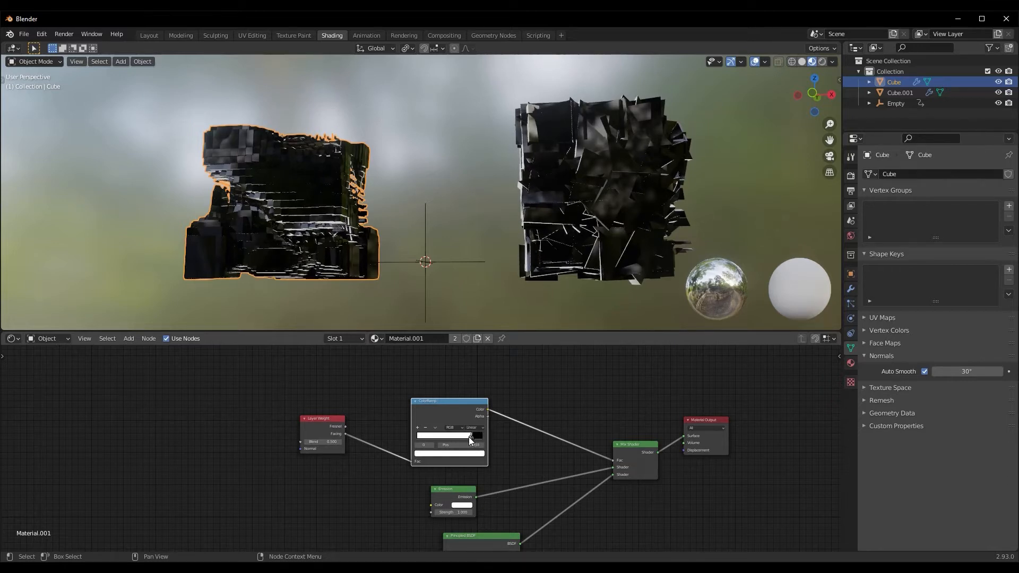
{"action": "left_click_drag", "start_coordinate": [469, 437], "coordinate": [464, 438]}
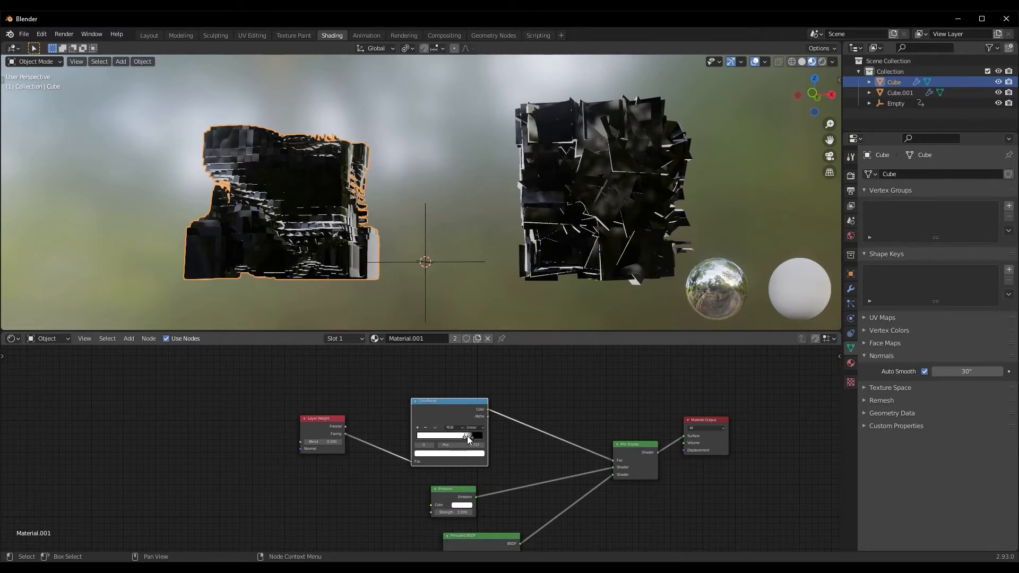
{"action": "left_click", "coordinate": [471, 437]}
{"action": "middle_click_drag", "start_coordinate": [374, 247], "coordinate": [413, 254]}
{"action": "scroll", "coordinate": [462, 439], "scroll_direction": "up", "scroll_amount": 2}
{"action": "mouse_move", "coordinate": [475, 433]}
{"action": "left_mouse_down"}
{"action": "mouse_move", "coordinate": [426, 441]}
{"action": "mouse_move", "coordinate": [469, 442]}
{"action": "left_mouse_up"}
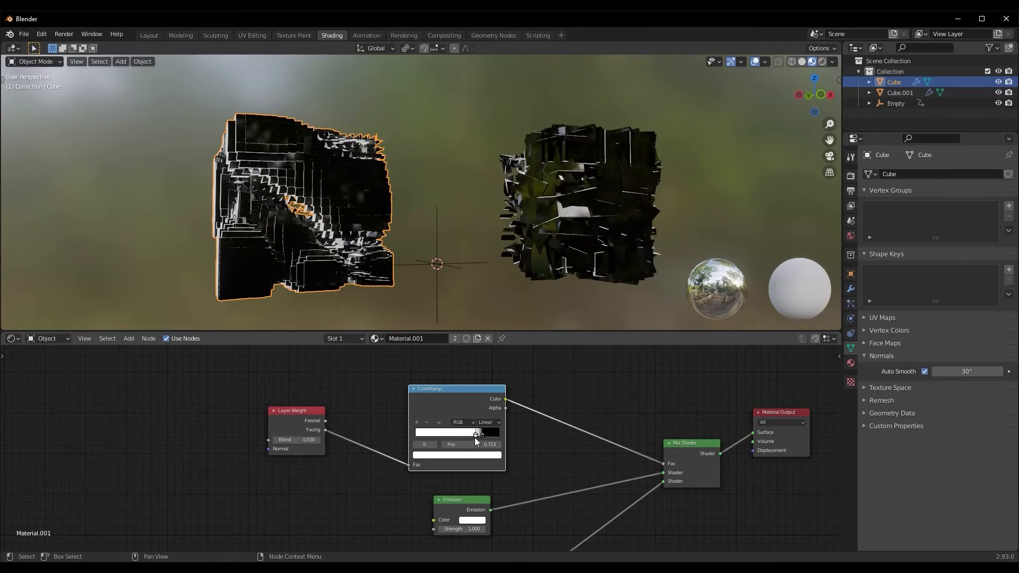
Deselect the cube, set the Emission strength to 10, and briefly play the animation to preview the glow
{"action": "middle_click_drag", "start_coordinate": [348, 256], "coordinate": [404, 258]}
{"action": "left_click", "coordinate": [462, 238]}
{"action": "middle_click_drag", "start_coordinate": [462, 239], "coordinate": [380, 247]}
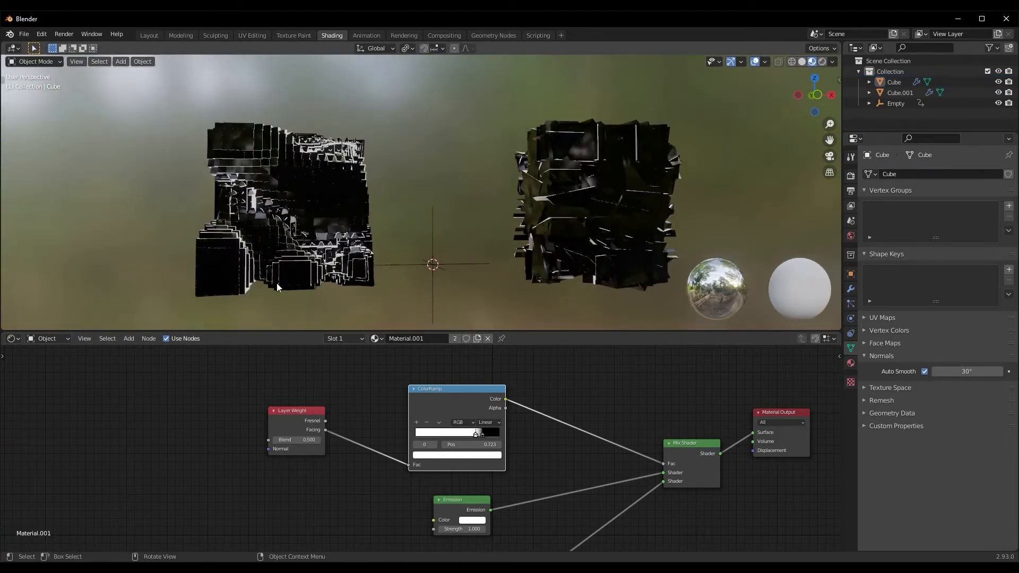
{"action": "left_click", "coordinate": [465, 533]}
{"action": "type", "text": "10"}
{"action": "key", "text": "Return"}
{"action": "middle_click_drag", "start_coordinate": [419, 249], "coordinate": [370, 265]}
{"action": "key", "text": "space"}
{"action": "key", "text": "space"}
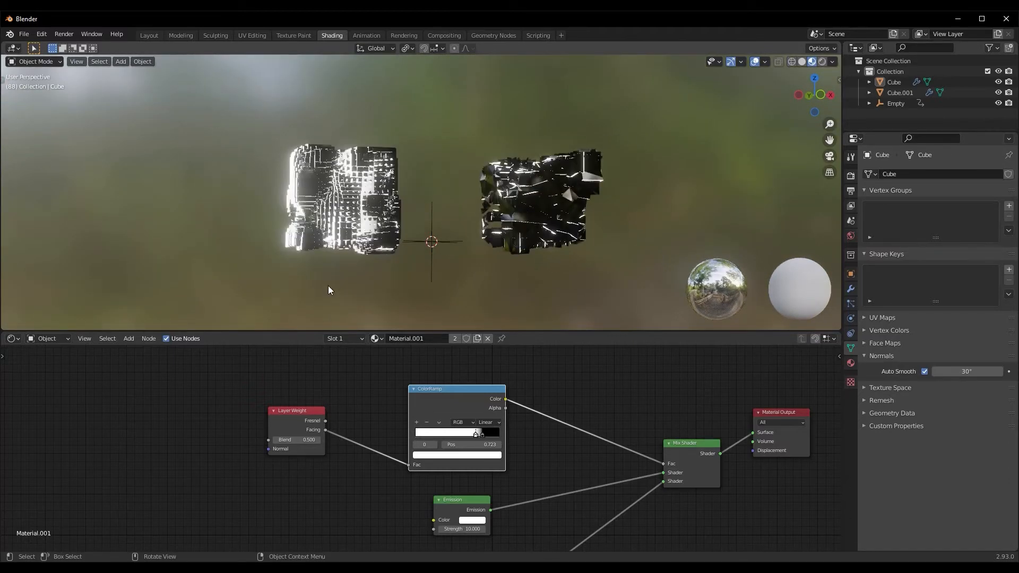
Add a Noise Texture node before the Layer Weight node and connect its Fac output to the Blend input
{"action": "middle_click_drag", "start_coordinate": [288, 518], "coordinate": [333, 488]}
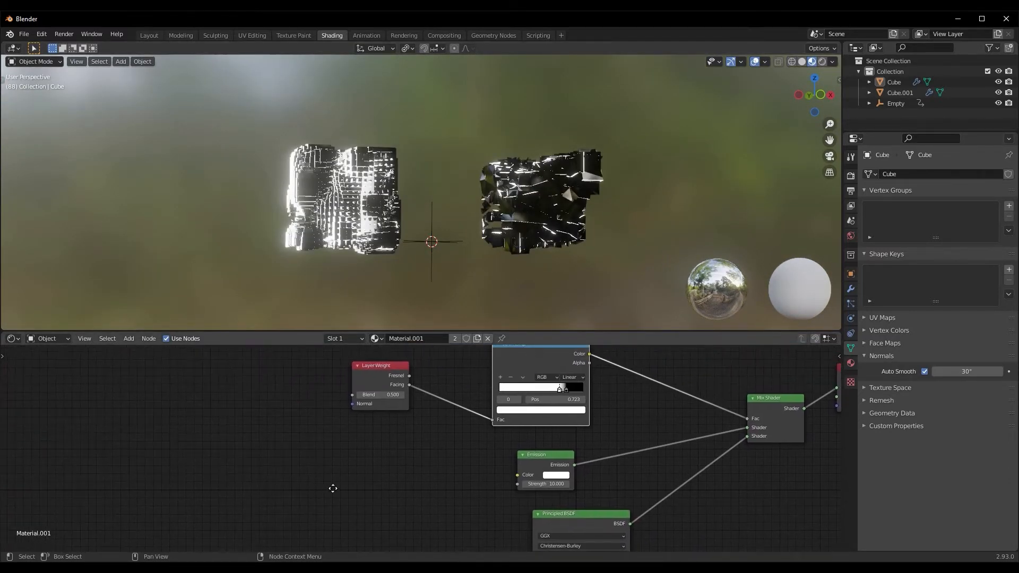
{"action": "scroll", "coordinate": [177, 426], "scroll_direction": "up", "scroll_amount": 1}
{"action": "middle_click_drag", "start_coordinate": [177, 425], "coordinate": [232, 471]}
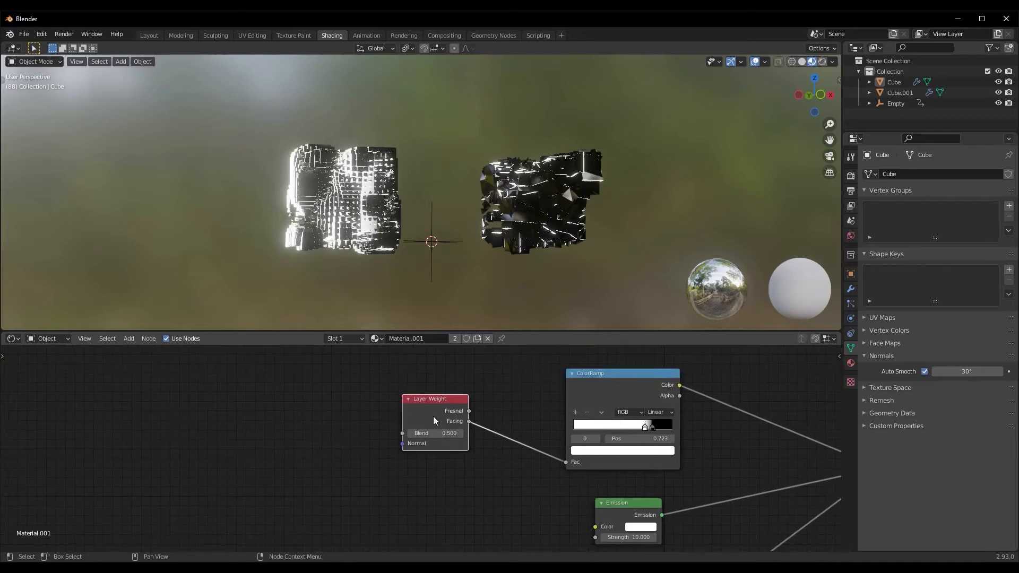
{"action": "middle_click_drag", "start_coordinate": [322, 241], "coordinate": [312, 260]}
{"action": "key", "text": "shift+a"}
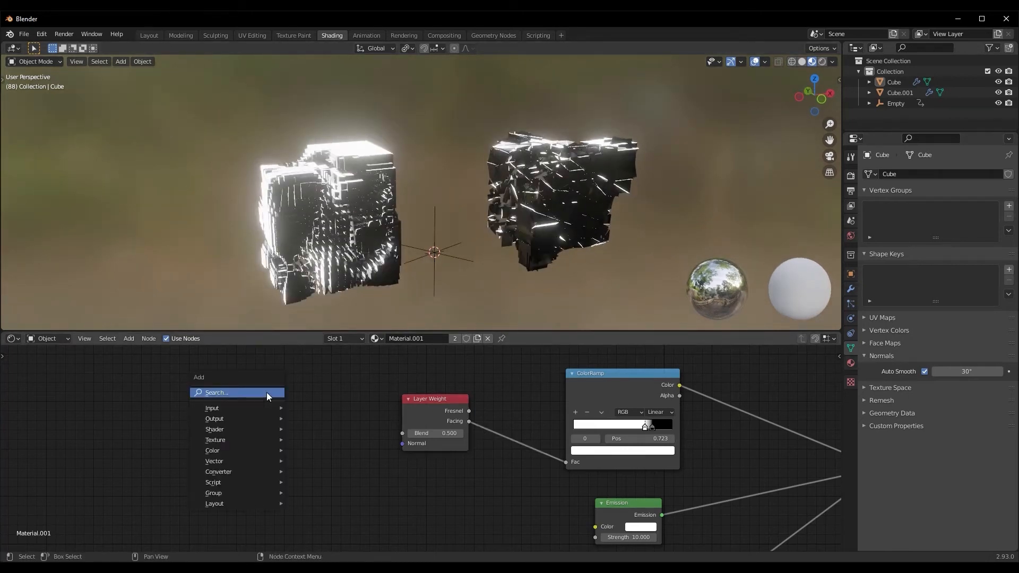
{"action": "left_click", "coordinate": [266, 393]}
{"action": "type", "text": "noise"}
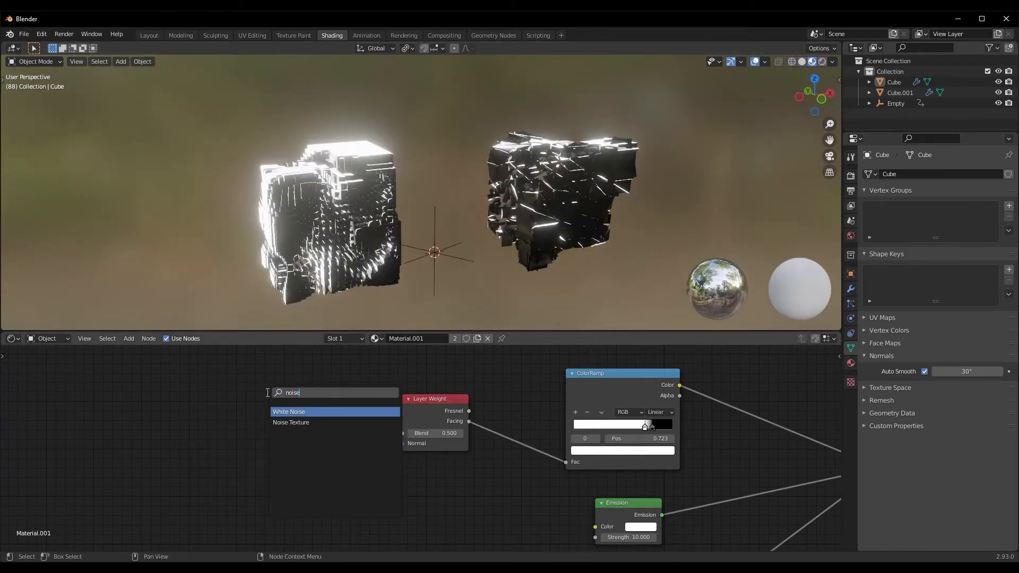
{"action": "key", "text": "Down"}
{"action": "key", "text": "Return"}
{"action": "left_click", "coordinate": [261, 392]}
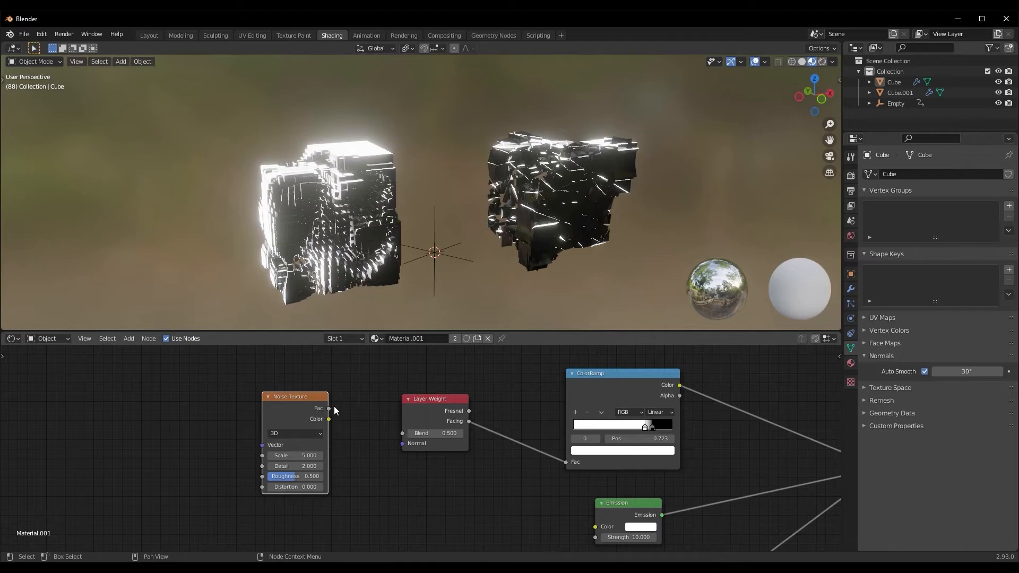
{"action": "left_click_drag", "start_coordinate": [342, 383], "coordinate": [406, 431]}
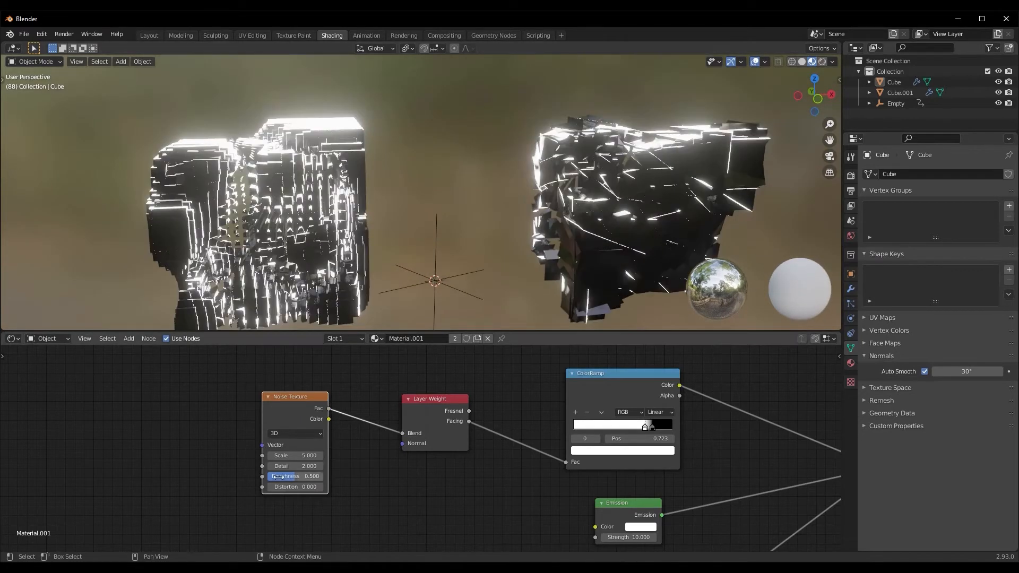
Set the Noise Texture's scale to 9.6, detail to 16, roughness to 0.2 and distortion to 0.1
{"action": "left_click_drag", "start_coordinate": [289, 457], "coordinate": [334, 457]}
{"action": "middle_click_drag", "start_coordinate": [231, 206], "coordinate": [243, 224]}
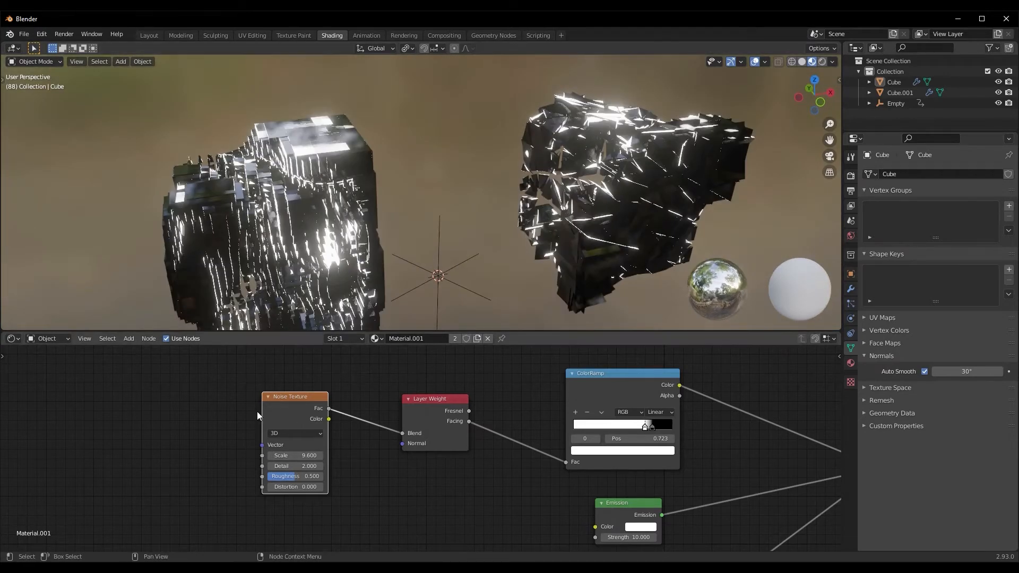
{"action": "left_click_drag", "start_coordinate": [306, 469], "coordinate": [428, 474]}
{"action": "left_click_drag", "start_coordinate": [495, 481], "coordinate": [488, 484]}
{"action": "mouse_move", "coordinate": [287, 476]}
{"action": "left_mouse_down"}
{"action": "mouse_move", "coordinate": [265, 484]}
{"action": "mouse_move", "coordinate": [282, 481]}
{"action": "left_mouse_up"}
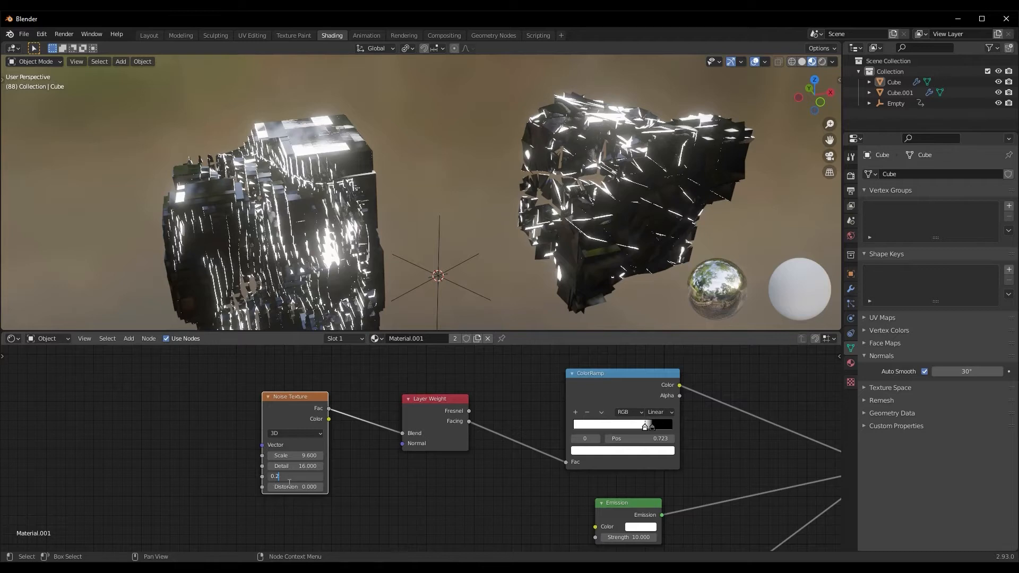
{"action": "left_click_drag", "start_coordinate": [285, 487], "coordinate": [287, 487]}
{"action": "scroll", "coordinate": [326, 231], "scroll_direction": "down", "scroll_amount": 2}
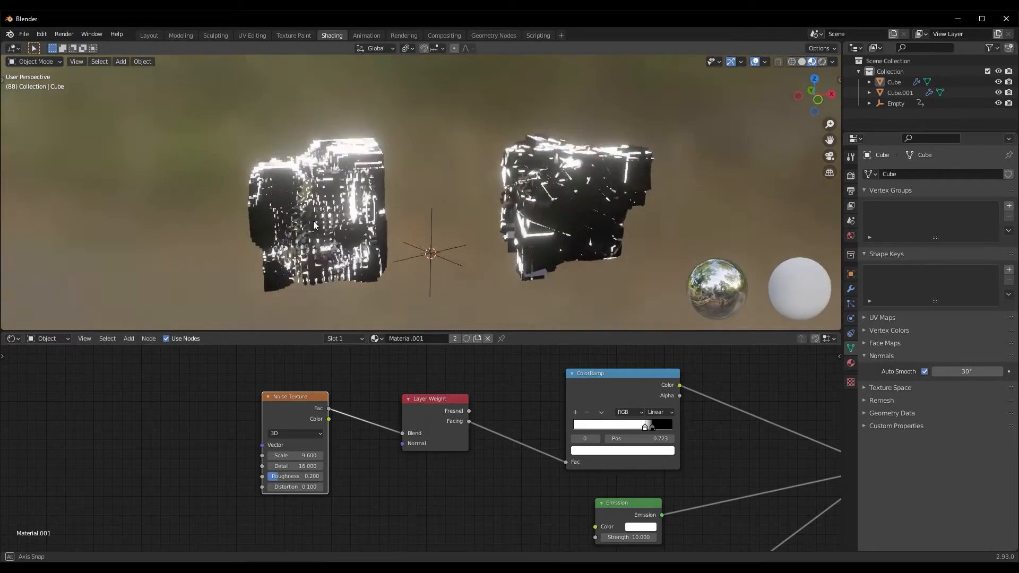
Raise the Noise Texture's roughness well above 0.2 while checking the glowing edges on both cubes
{"action": "scroll", "coordinate": [318, 226], "scroll_direction": "up", "scroll_amount": 3}
{"action": "middle_click_drag", "start_coordinate": [319, 227], "coordinate": [345, 232]}
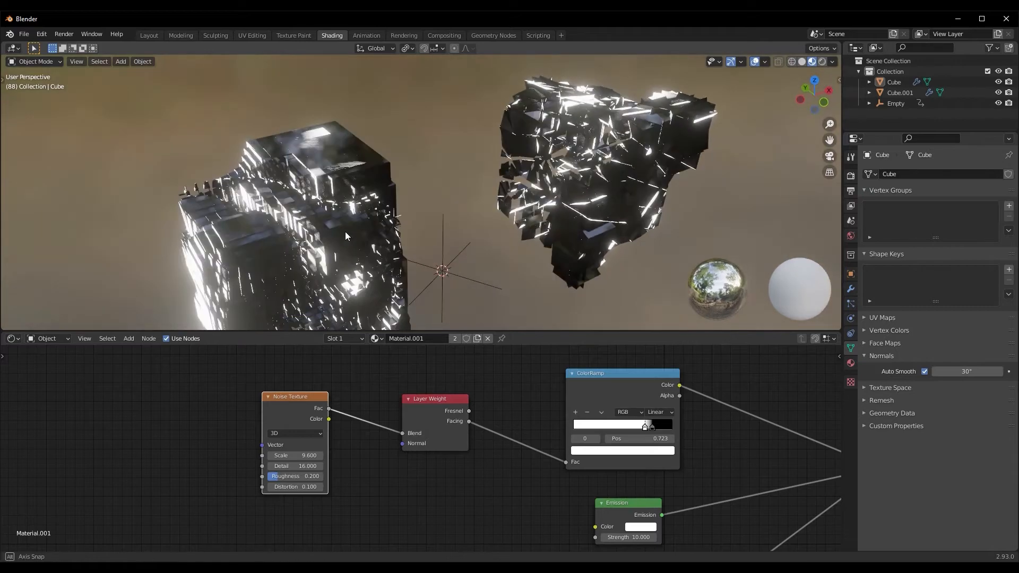
{"action": "left_click_drag", "start_coordinate": [277, 479], "coordinate": [326, 476]}
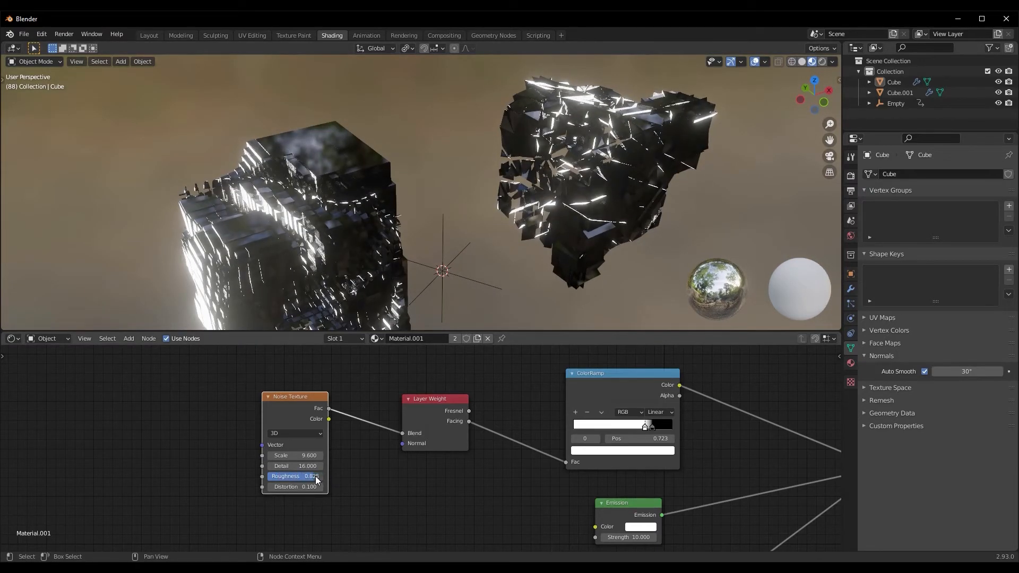
Set the Noise Texture's scale to 6.1 while checking the glowing edges on both cubes
{"action": "middle_click_drag", "start_coordinate": [321, 290], "coordinate": [325, 294]}
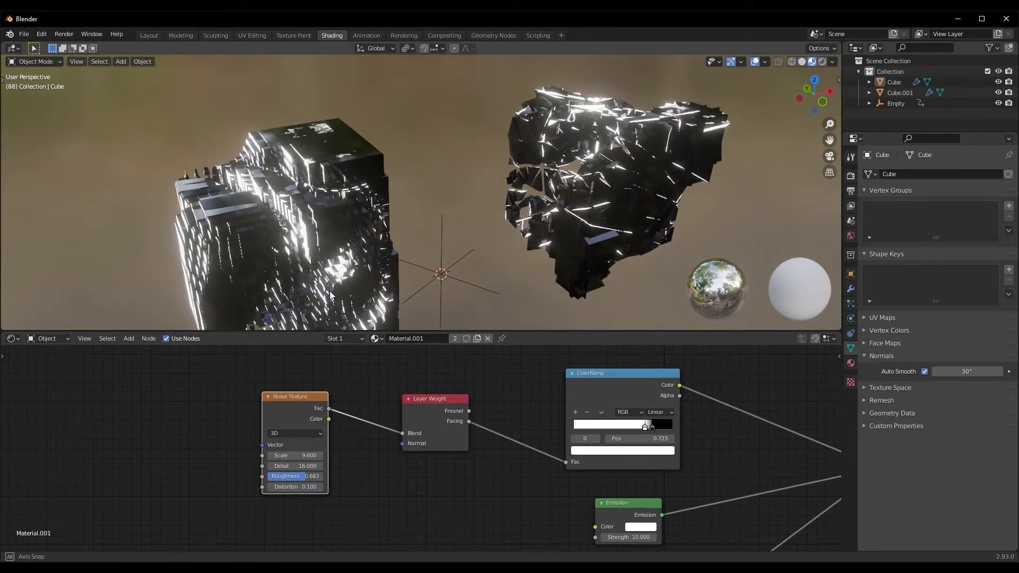
{"action": "middle_click_drag", "start_coordinate": [322, 291], "coordinate": [325, 293]}
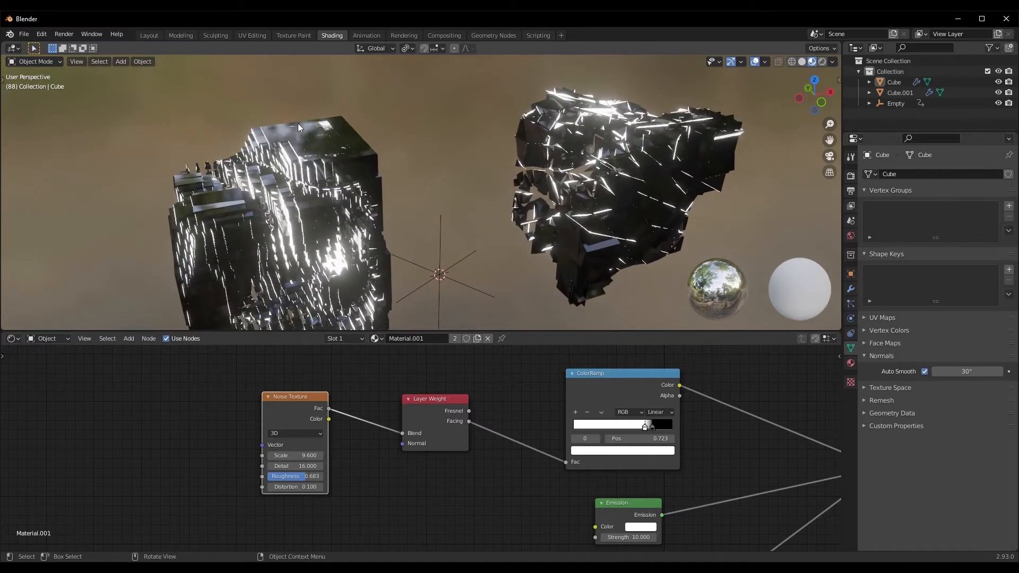
{"action": "mouse_move", "coordinate": [334, 219]}
{"action": "middle_mouse_down"}
{"action": "mouse_move", "coordinate": [331, 232]}
{"action": "mouse_move", "coordinate": [364, 229]}
{"action": "mouse_move", "coordinate": [345, 228]}
{"action": "middle_mouse_up"}
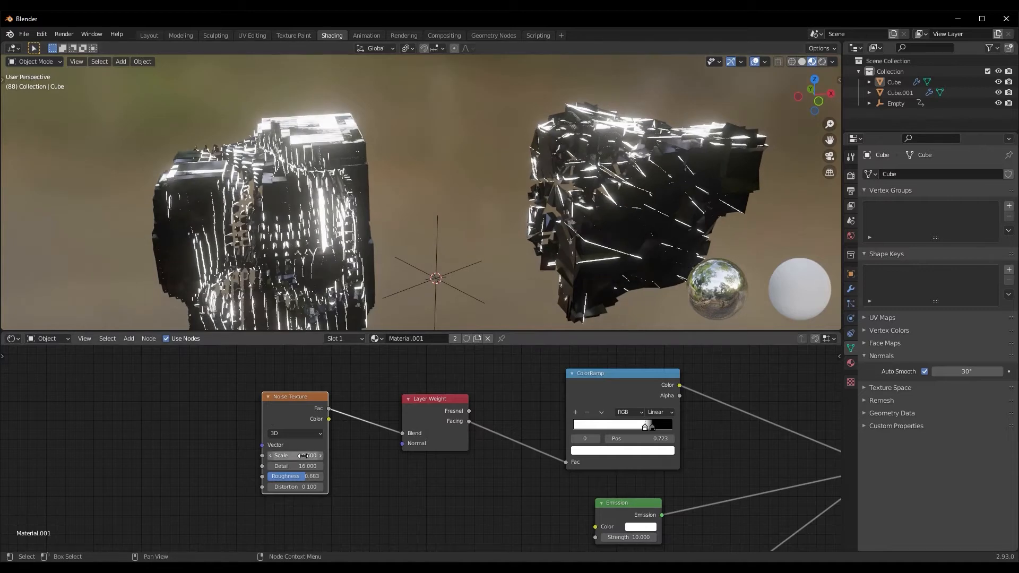
{"action": "left_click_drag", "start_coordinate": [307, 455], "coordinate": [282, 456]}
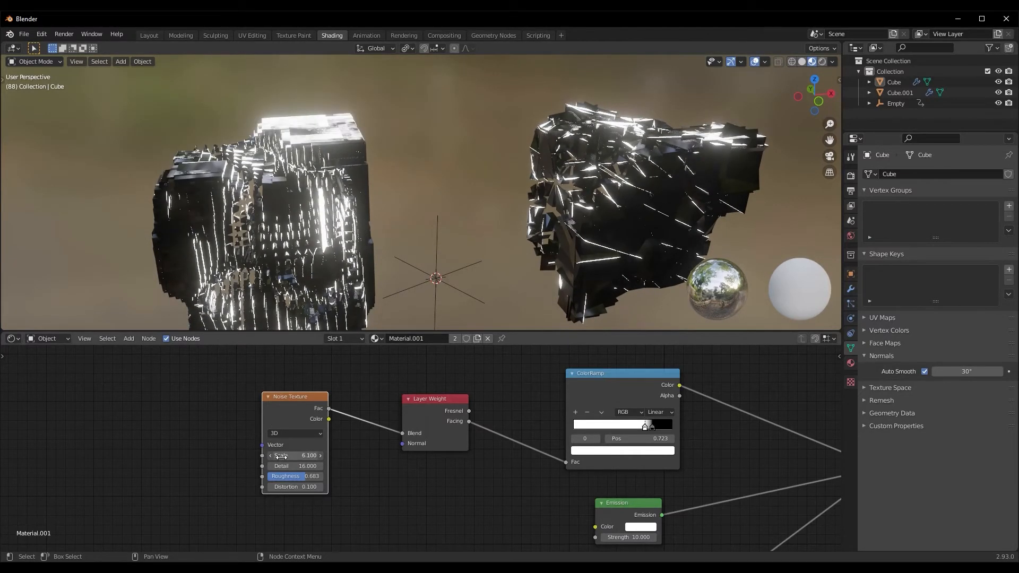
{"action": "mouse_move", "coordinate": [351, 233]}
{"action": "middle_mouse_down"}
{"action": "mouse_move", "coordinate": [343, 231]}
{"action": "mouse_move", "coordinate": [360, 234]}
{"action": "middle_mouse_up"}
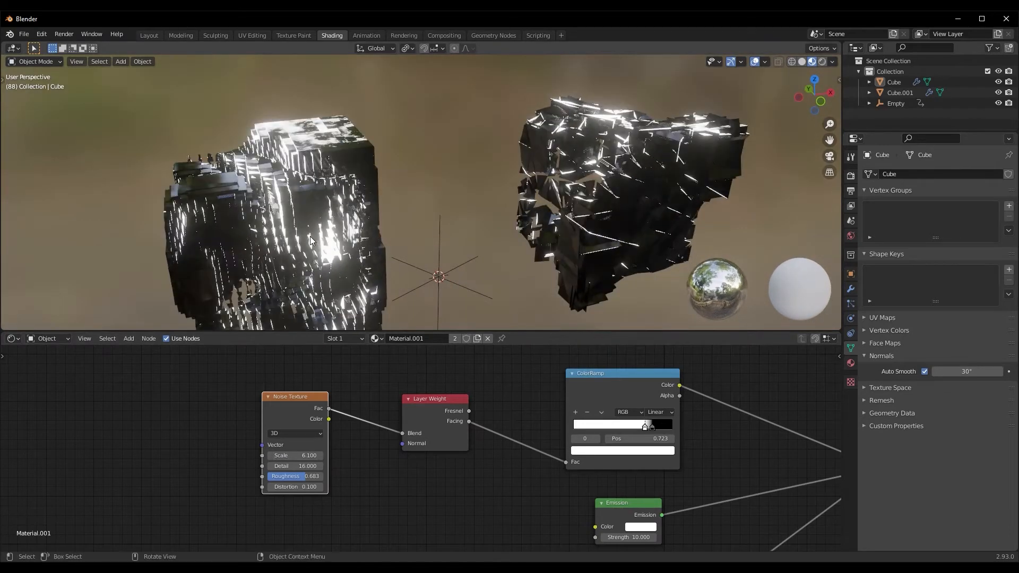
Move the Emission node below the Layer Weight node and set the Noise Texture's detail to 12.3
{"action": "scroll", "coordinate": [367, 499], "scroll_direction": "down", "scroll_amount": 1}
{"action": "middle_click_drag", "start_coordinate": [367, 499], "coordinate": [377, 427]}
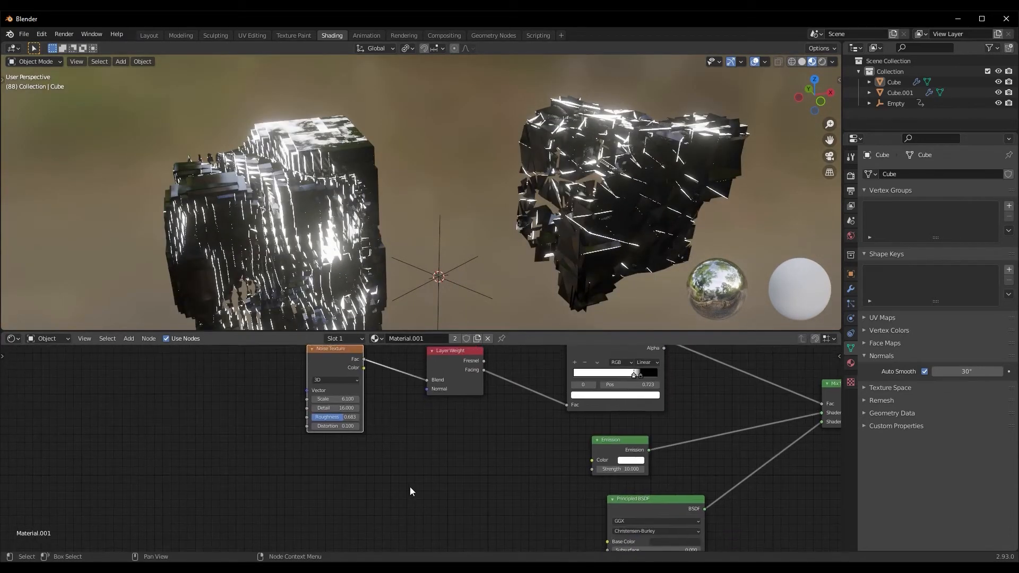
{"action": "left_click_drag", "start_coordinate": [616, 452], "coordinate": [493, 465]}
{"action": "middle_click_drag", "start_coordinate": [366, 242], "coordinate": [330, 271]}
{"action": "left_click_drag", "start_coordinate": [340, 410], "coordinate": [316, 410]}
Add a ColorRamp node before the Emission node and connect its Color output to the Emission's Color input
{"action": "key", "text": "shift+a"}
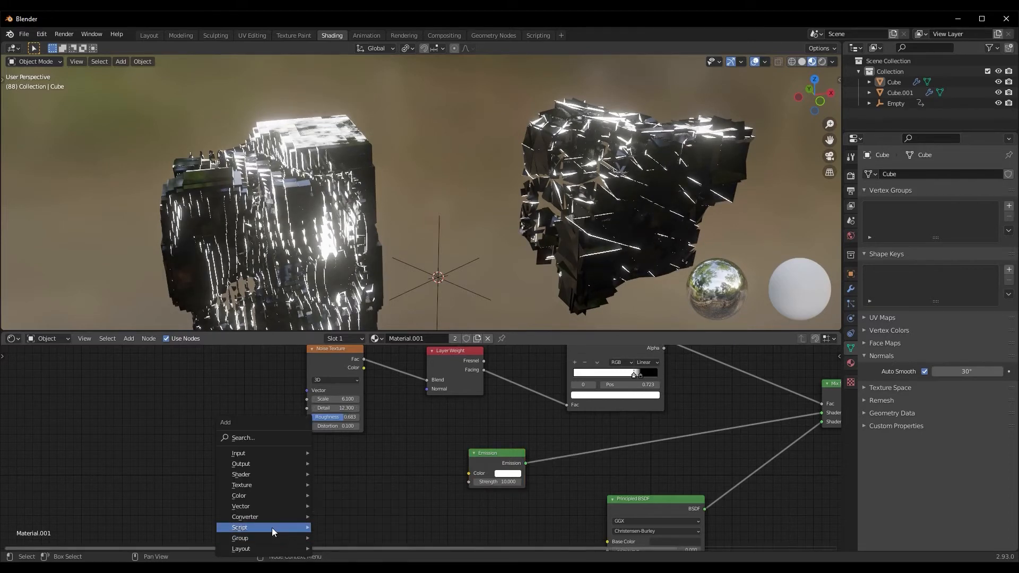
{"action": "left_click", "coordinate": [267, 434]}
{"action": "type", "text": "color ramp"}
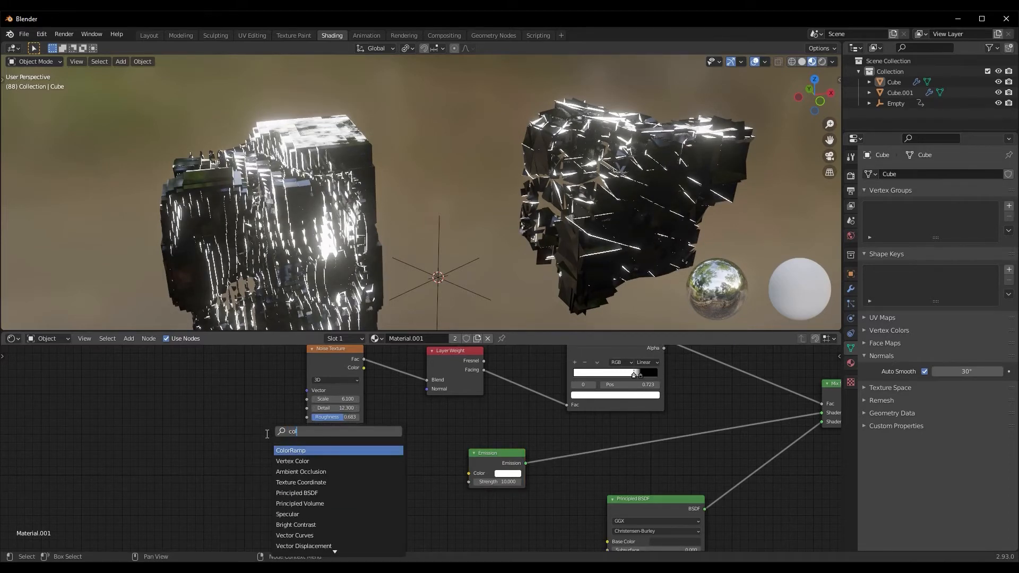
{"action": "key", "text": "Return"}
{"action": "left_click", "coordinate": [267, 460]}
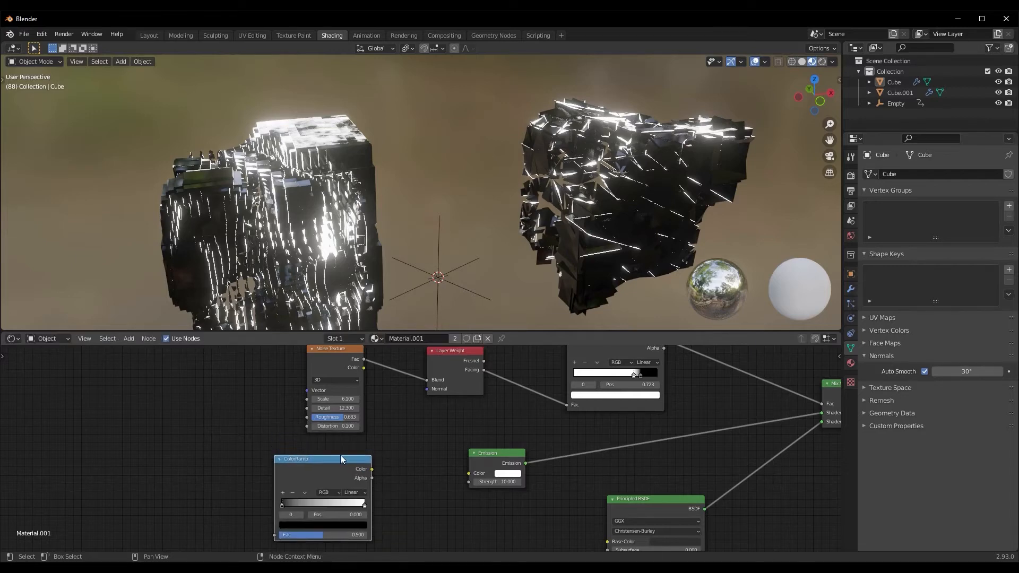
{"action": "left_click_drag", "start_coordinate": [472, 479], "coordinate": [471, 479]}
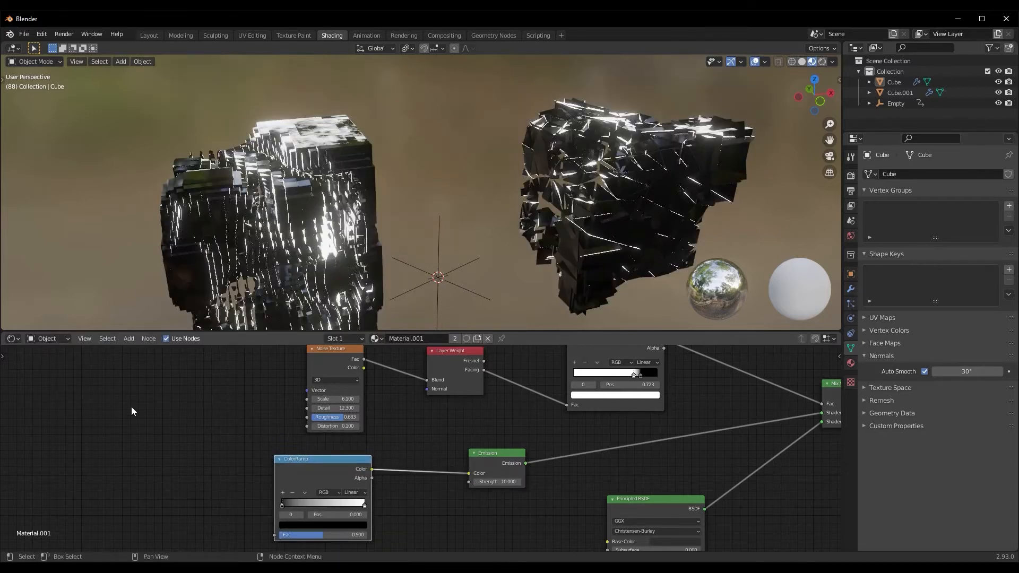
Add a second Noise Texture before the new ColorRamp and connect its Fac output to the ramp's Fac input
{"action": "mouse_move", "coordinate": [202, 207]}
{"action": "middle_mouse_down"}
{"action": "mouse_move", "coordinate": [196, 217]}
{"action": "mouse_move", "coordinate": [212, 203]}
{"action": "middle_mouse_up"}
{"action": "middle_click_drag", "start_coordinate": [290, 457], "coordinate": [318, 446]}
{"action": "scroll", "coordinate": [308, 445], "scroll_direction": "down", "scroll_amount": 1}
{"action": "scroll", "coordinate": [318, 446], "scroll_direction": "down", "scroll_amount": 1}
{"action": "left_click_drag", "start_coordinate": [318, 446], "coordinate": [342, 454]}
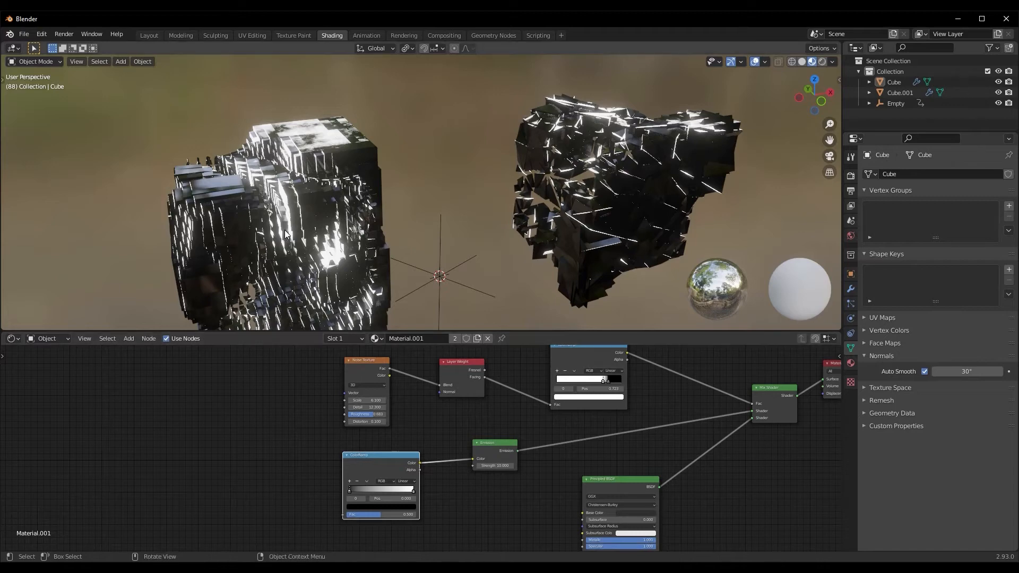
{"action": "middle_click_drag", "start_coordinate": [286, 234], "coordinate": [268, 236]}
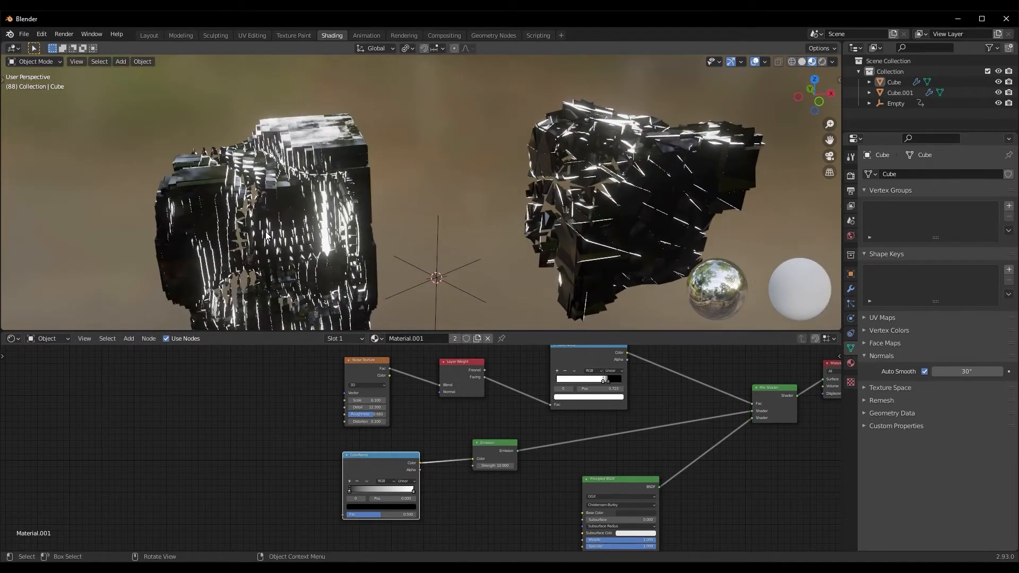
{"action": "key", "text": "shift+a"}
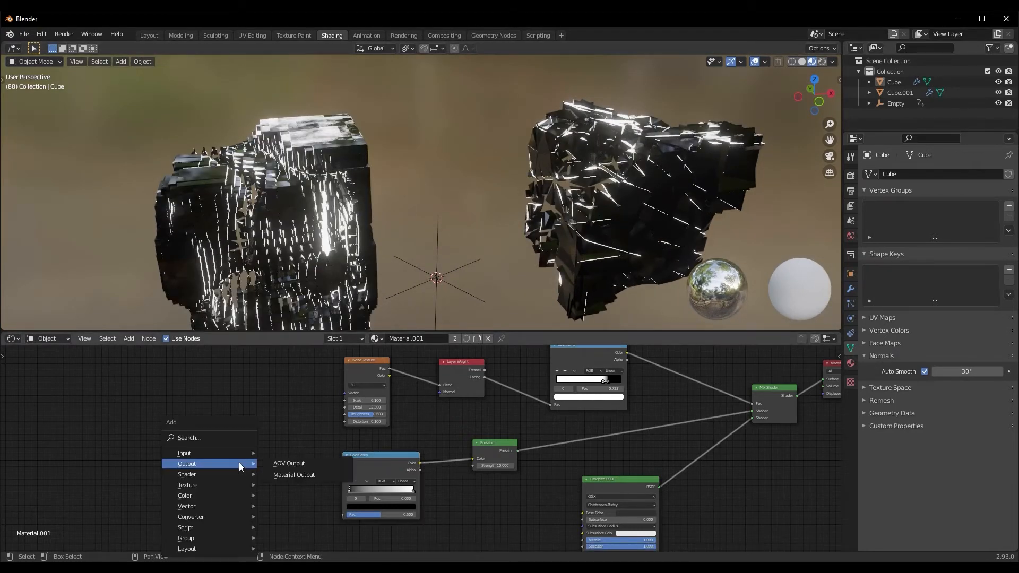
{"action": "left_click", "coordinate": [224, 435]}
{"action": "type", "text": "noise"}
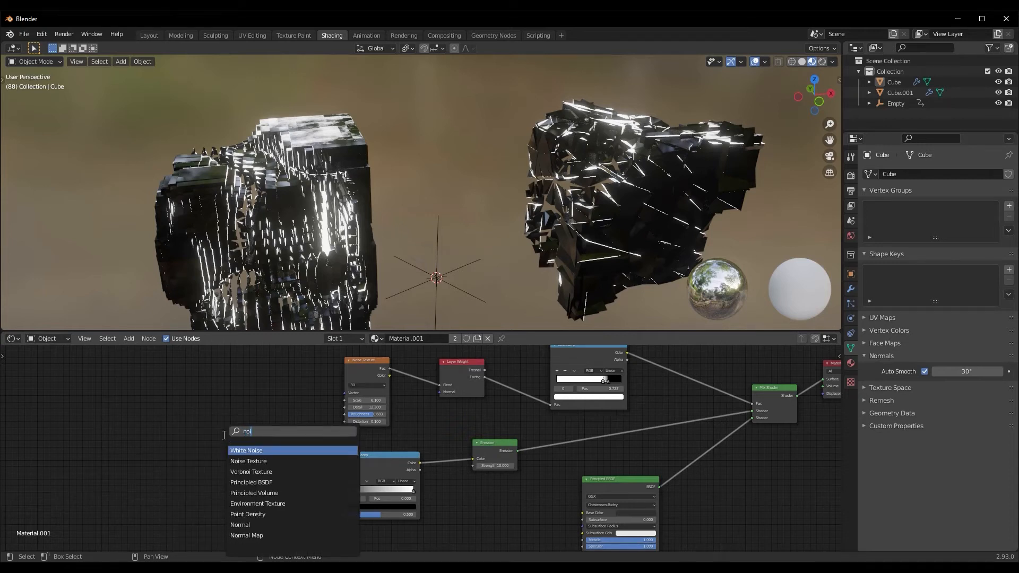
{"action": "left_click", "coordinate": [247, 463]}
{"action": "left_click", "coordinate": [260, 478]}
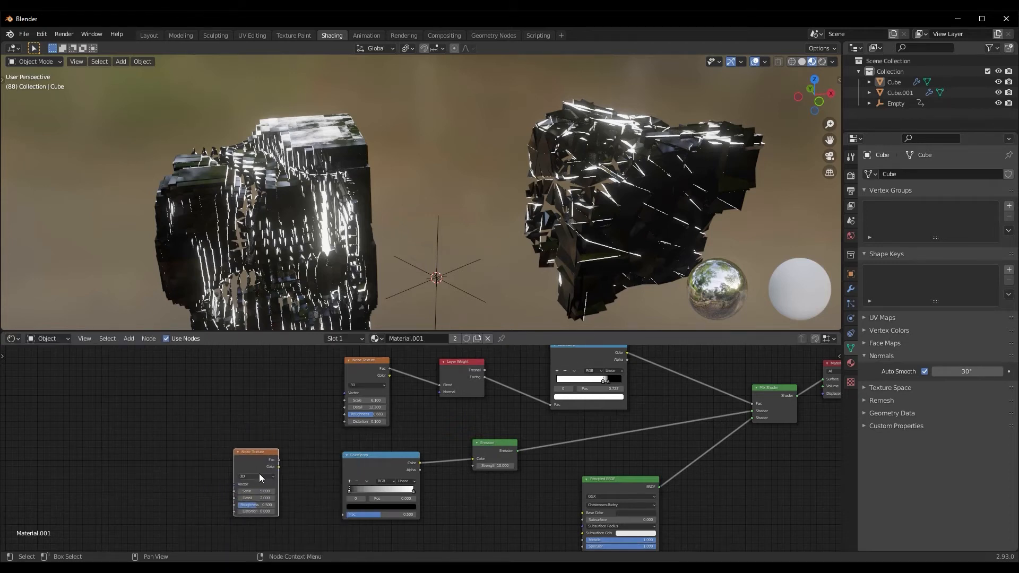
{"action": "mouse_move", "coordinate": [279, 459]}
{"action": "left_mouse_down"}
{"action": "mouse_move", "coordinate": [288, 422]}
{"action": "mouse_move", "coordinate": [279, 444]}
{"action": "left_mouse_up"}
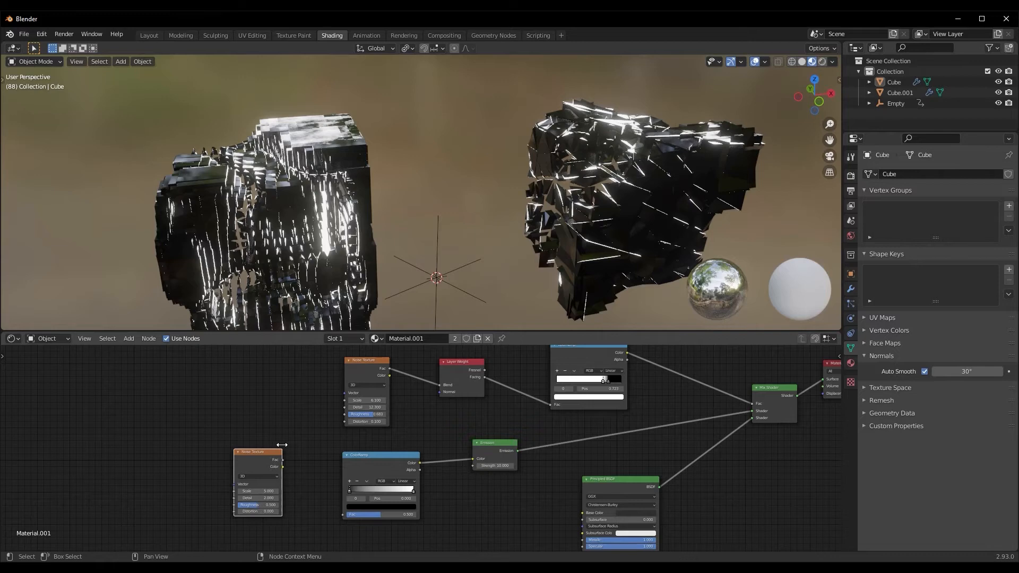
{"action": "left_click_drag", "start_coordinate": [282, 460], "coordinate": [343, 515]}
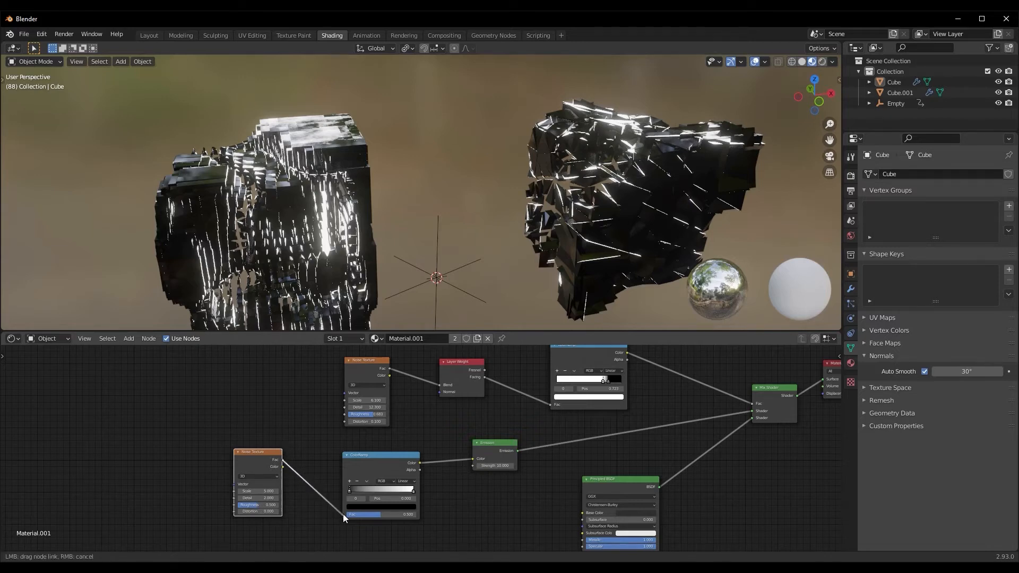
Add a Gradient Texture before the second Noise Texture and connect its Color output to the Vector input
{"action": "middle_click_drag", "start_coordinate": [180, 441], "coordinate": [199, 437]}
{"action": "left_click_drag", "start_coordinate": [270, 462], "coordinate": [279, 474]}
{"action": "middle_click_drag", "start_coordinate": [295, 319], "coordinate": [334, 299]}
{"action": "middle_click_drag", "start_coordinate": [209, 429], "coordinate": [251, 419]}
{"action": "left_click", "coordinate": [194, 484]}
{"action": "key", "text": "shift+a"}
{"action": "mouse_move", "coordinate": [170, 485]}
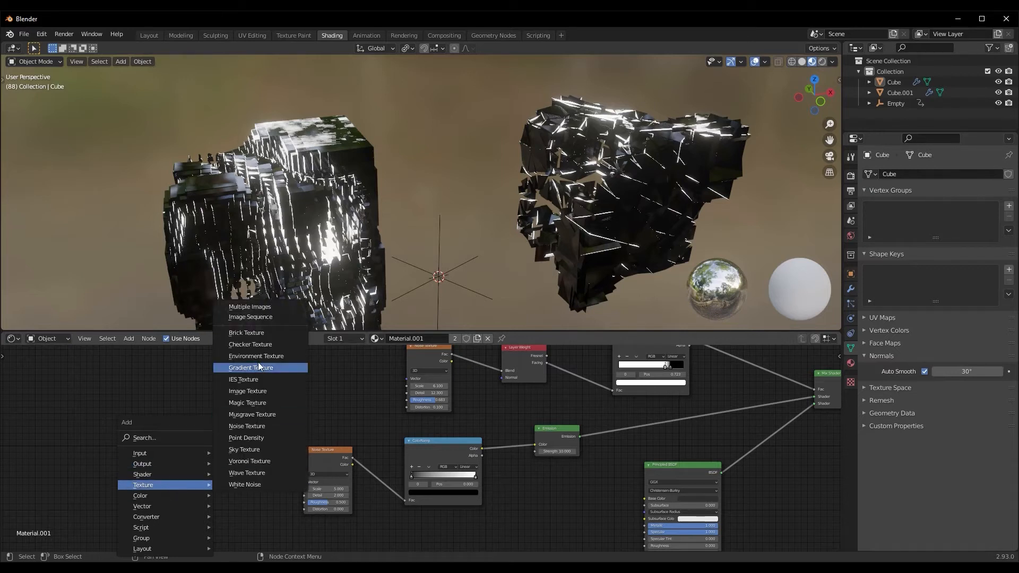
{"action": "left_click", "coordinate": [249, 368]}
{"action": "left_click", "coordinate": [207, 456]}
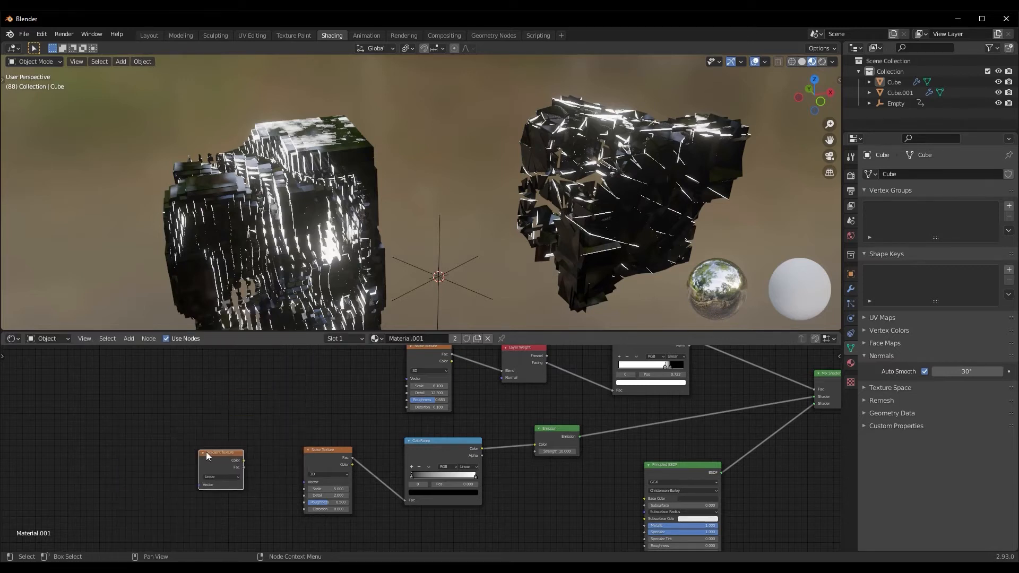
{"action": "left_click_drag", "start_coordinate": [244, 462], "coordinate": [265, 405]}
{"action": "left_click_drag", "start_coordinate": [300, 486], "coordinate": [304, 483]}
{"action": "middle_click_drag", "start_coordinate": [255, 427], "coordinate": [268, 425]}
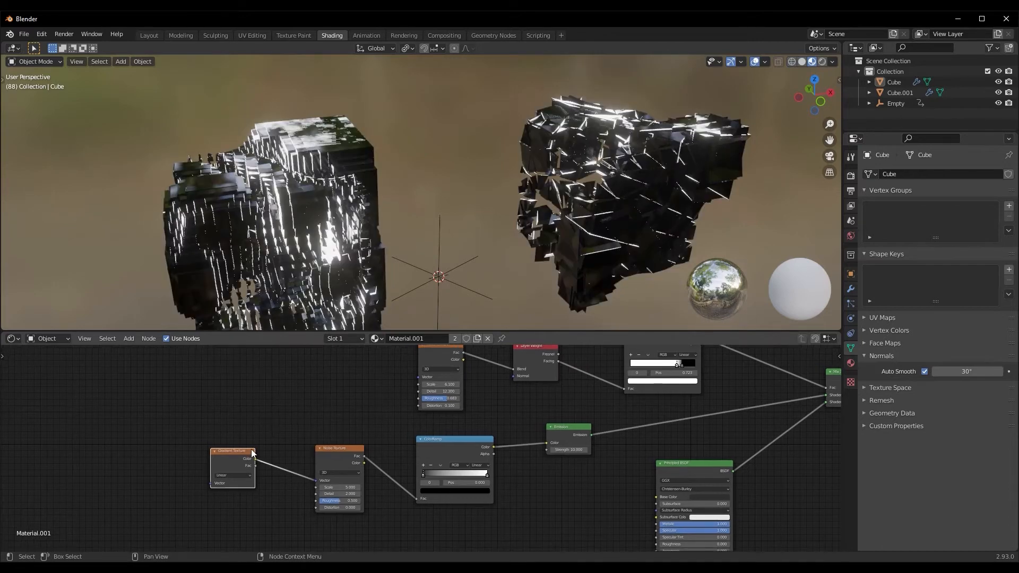
Change the white stop of the Emission's ColorRamp to a saturated red
{"action": "middle_click_drag", "start_coordinate": [289, 480], "coordinate": [238, 482]}
{"action": "left_click", "coordinate": [435, 479]}
{"action": "left_click", "coordinate": [421, 494]}
{"action": "left_click_drag", "start_coordinate": [399, 443], "coordinate": [397, 452]}
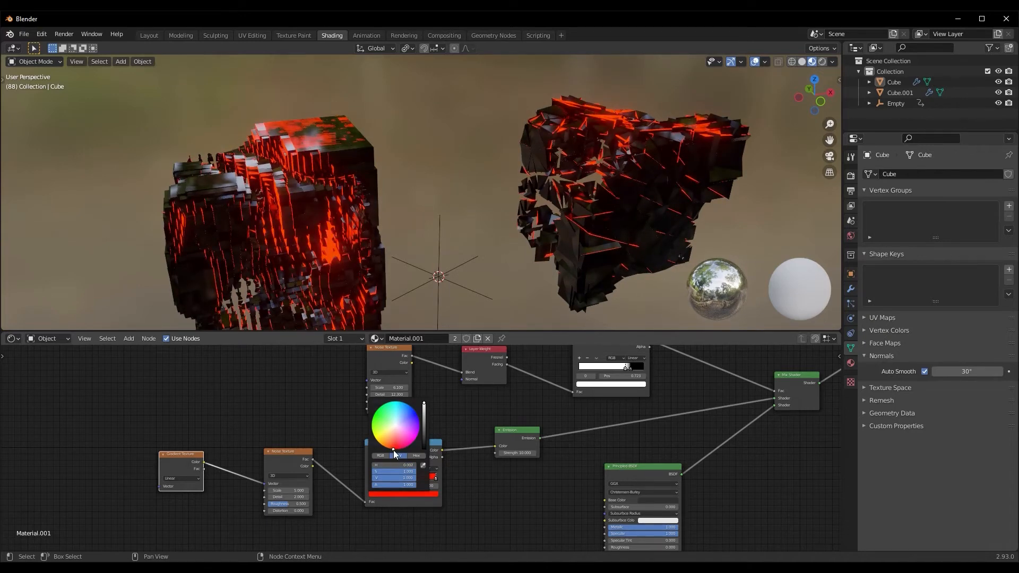
Brighten the black stop of the Emission's ColorRamp and colour it a warm yellow
{"action": "left_click", "coordinate": [372, 478]}
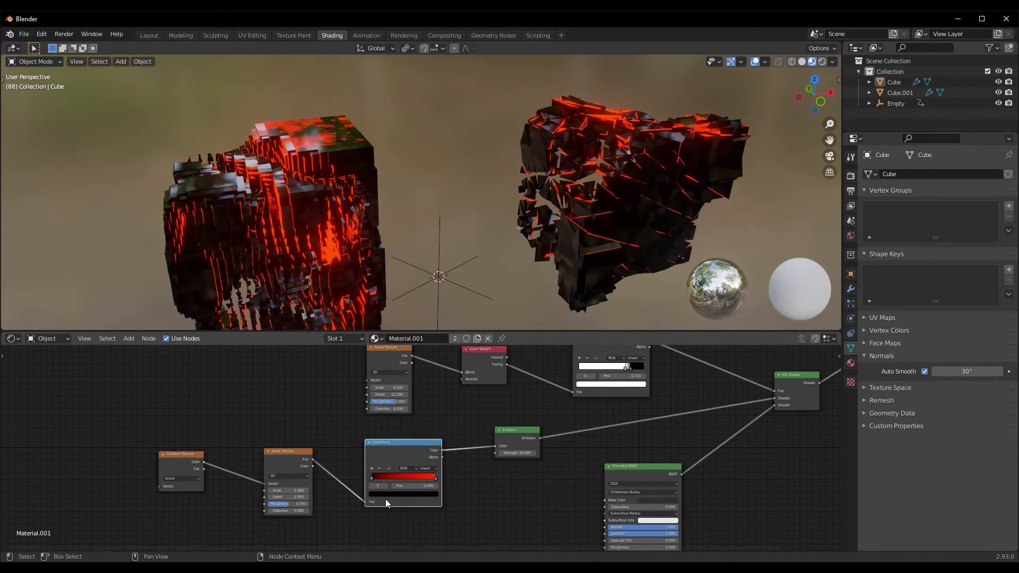
{"action": "left_click", "coordinate": [416, 493]}
{"action": "left_click", "coordinate": [417, 494]}
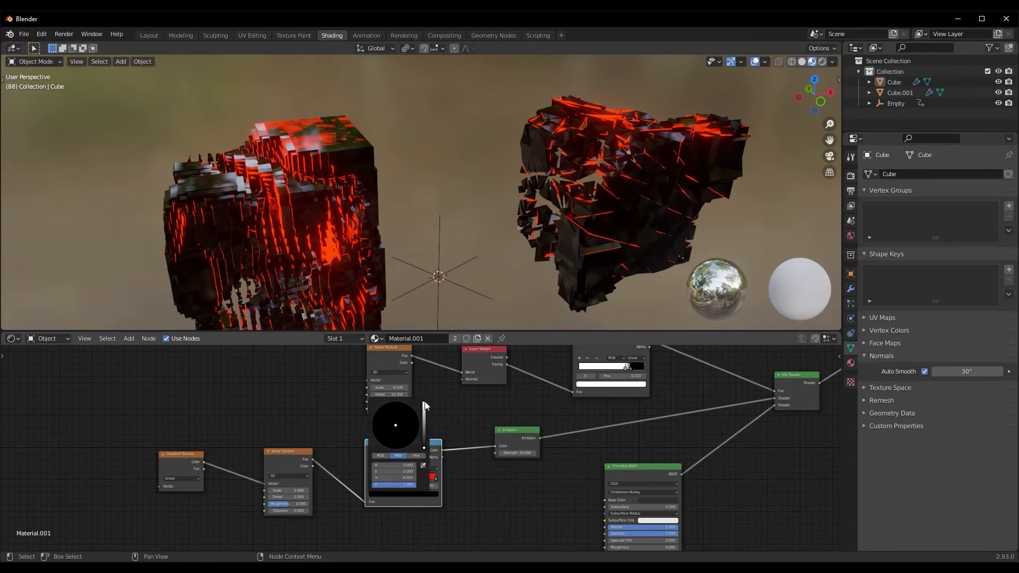
{"action": "left_click_drag", "start_coordinate": [424, 399], "coordinate": [423, 392]}
{"action": "left_click_drag", "start_coordinate": [392, 440], "coordinate": [367, 448]}
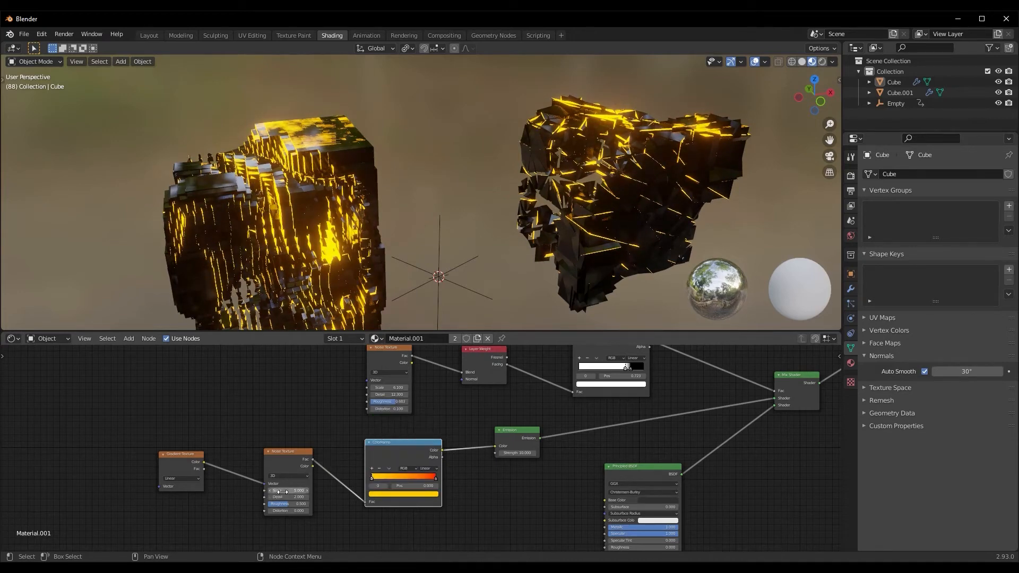
Set the second Noise Texture's scale to 15 and move the ramp's yellow and red stops closer together near the middle
{"action": "left_click_drag", "start_coordinate": [281, 487], "coordinate": [308, 487]}
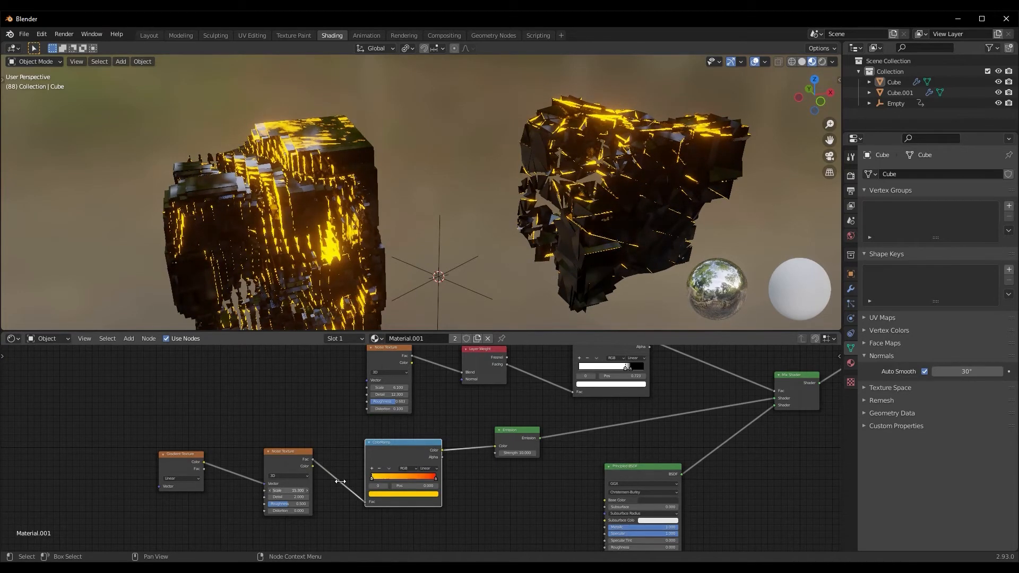
{"action": "scroll", "coordinate": [309, 302], "scroll_direction": "down", "scroll_amount": 3}
{"action": "middle_click_drag", "start_coordinate": [287, 279], "coordinate": [337, 268]}
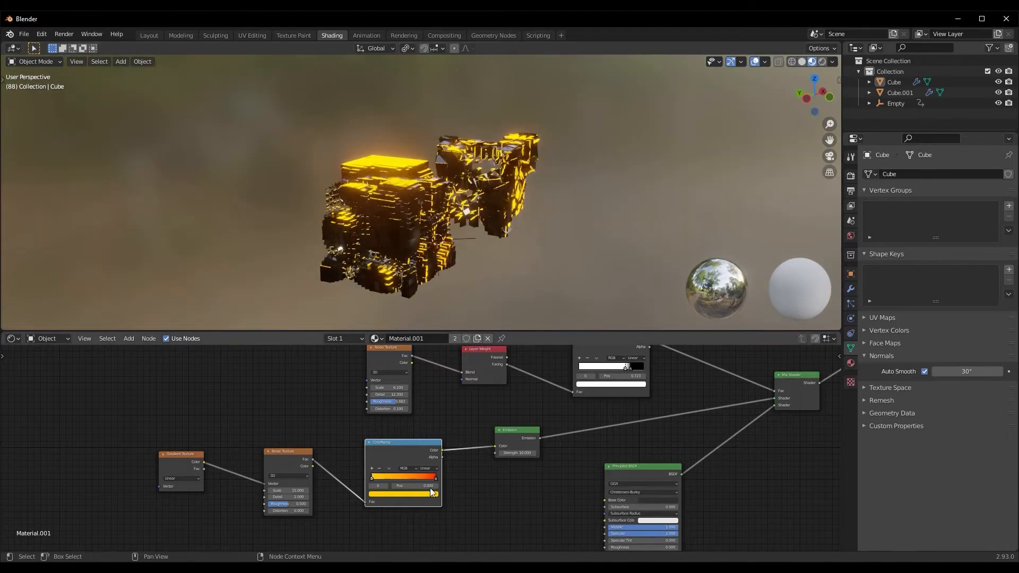
{"action": "left_click_drag", "start_coordinate": [436, 480], "coordinate": [393, 477]}
{"action": "middle_click_drag", "start_coordinate": [380, 327], "coordinate": [255, 319]}
Set the Gradient Texture's type to Easing and check the glow on the cubes
{"action": "left_click", "coordinate": [180, 473]}
{"action": "left_click", "coordinate": [178, 478]}
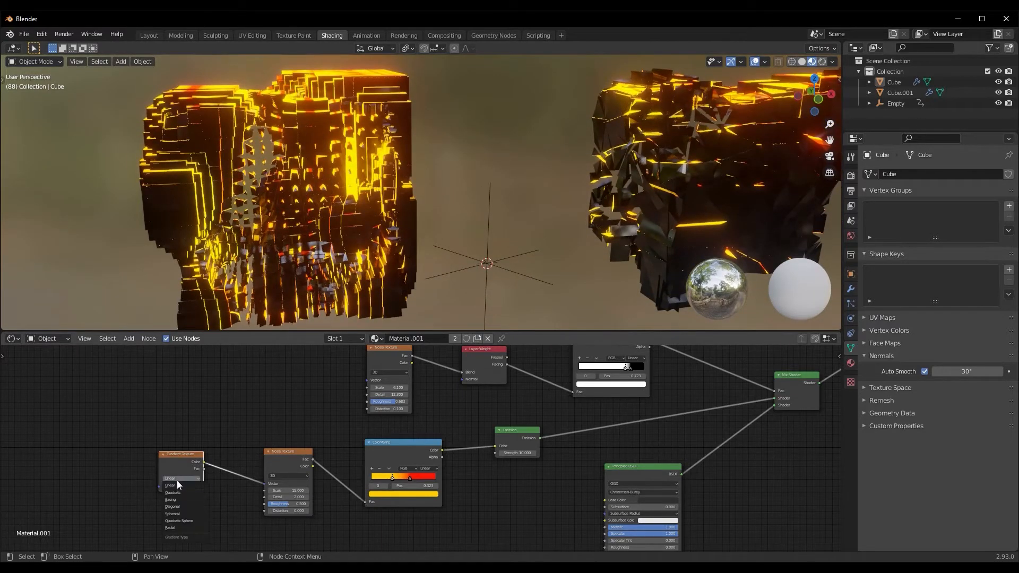
{"action": "left_click", "coordinate": [176, 500]}
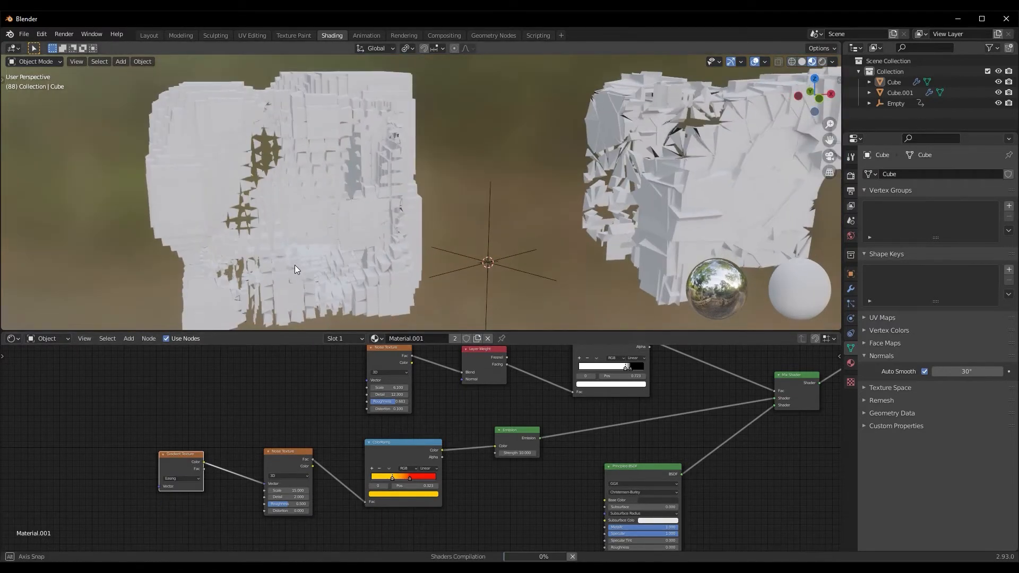
{"action": "mouse_move", "coordinate": [320, 262]}
{"action": "middle_mouse_down"}
{"action": "mouse_move", "coordinate": [333, 261]}
{"action": "mouse_move", "coordinate": [319, 270]}
{"action": "mouse_move", "coordinate": [329, 275]}
{"action": "mouse_move", "coordinate": [310, 274]}
{"action": "middle_mouse_up"}
Set the interpolation of the Emission's ColorRamp to Ease
{"action": "left_click", "coordinate": [427, 468]}
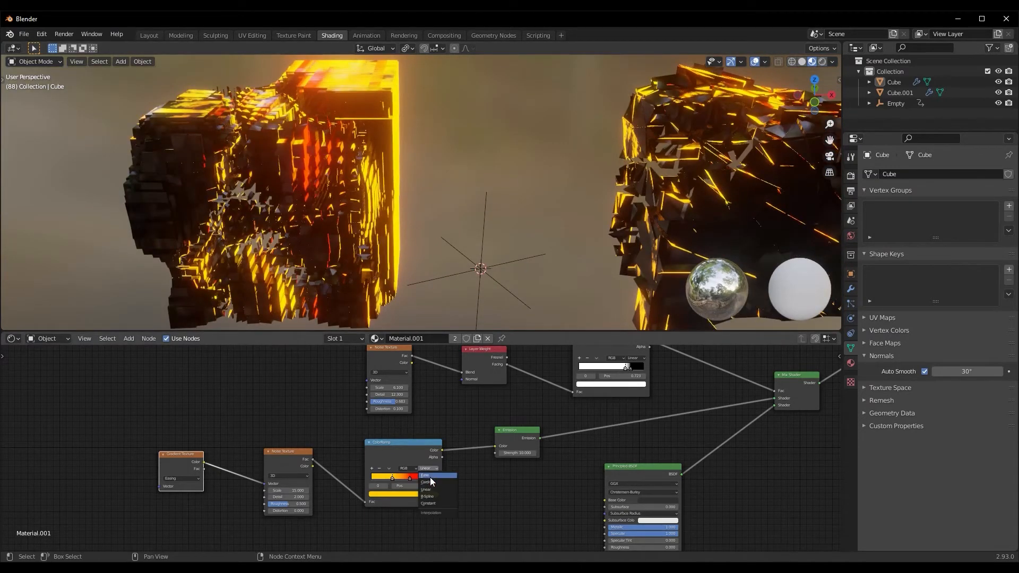
{"action": "left_click", "coordinate": [430, 476]}
{"action": "middle_click_drag", "start_coordinate": [455, 241], "coordinate": [428, 258]}
Fine-tune the hue of the ramp's red stop and change the yellow stop to orange
{"action": "left_click", "coordinate": [410, 478]}
{"action": "left_click", "coordinate": [406, 493]}
{"action": "left_click", "coordinate": [390, 434]}
{"action": "mouse_move", "coordinate": [390, 432]}
{"action": "left_mouse_down"}
{"action": "mouse_move", "coordinate": [422, 428]}
{"action": "mouse_move", "coordinate": [399, 451]}
{"action": "left_mouse_up"}
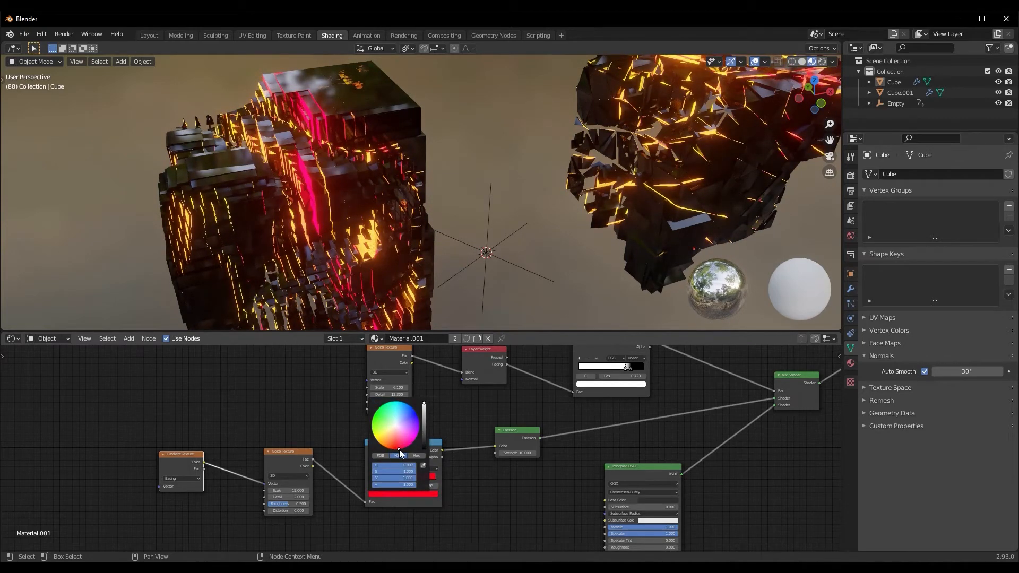
{"action": "left_click", "coordinate": [392, 476]}
{"action": "left_click", "coordinate": [393, 495]}
{"action": "left_click", "coordinate": [384, 444]}
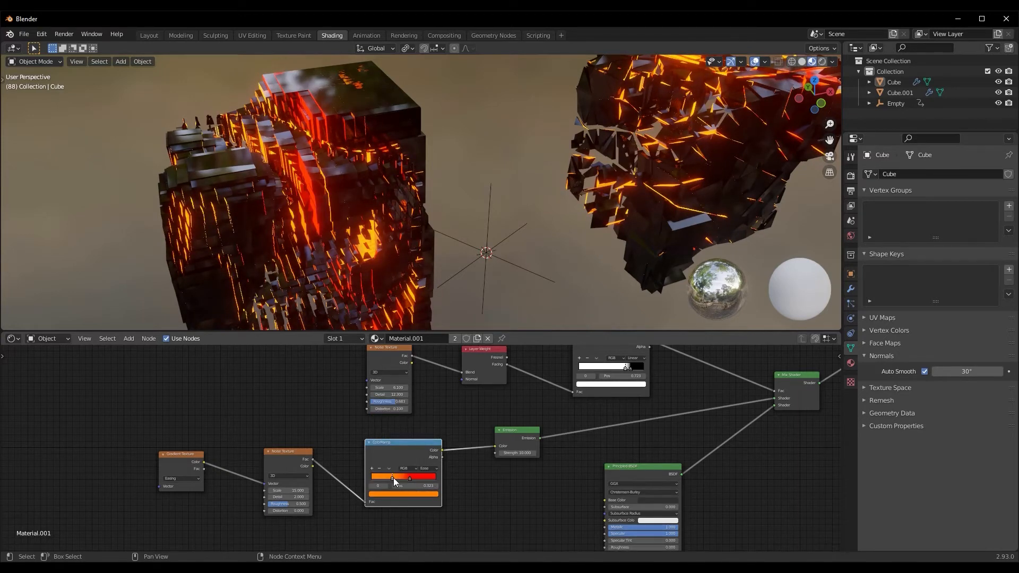
Add a third stop between the ramp's orange and red stops, colour it amber yellow, and check both cubes
{"action": "left_click", "coordinate": [372, 469]}
{"action": "left_click", "coordinate": [396, 478]}
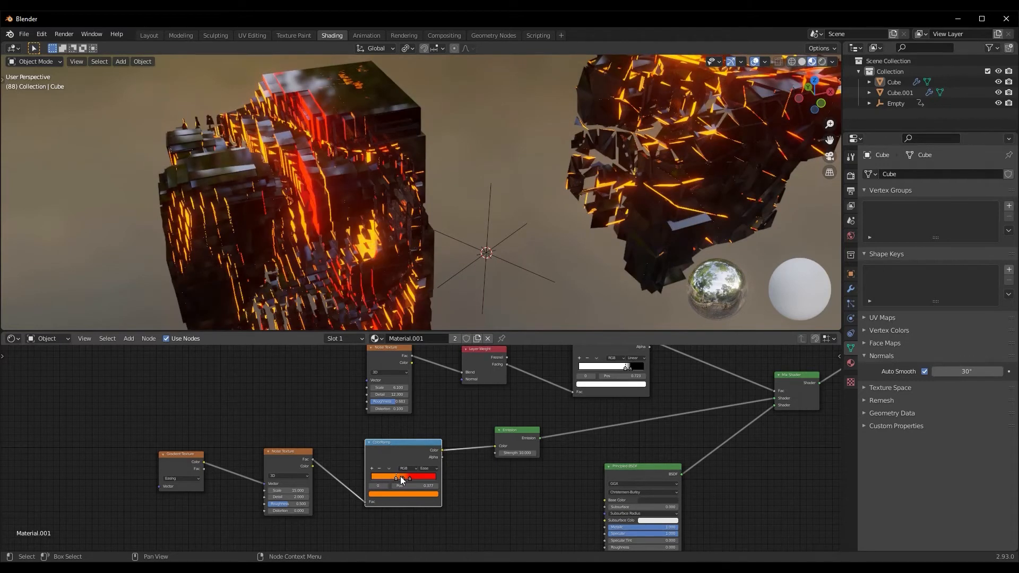
{"action": "left_click_drag", "start_coordinate": [402, 479], "coordinate": [388, 480]}
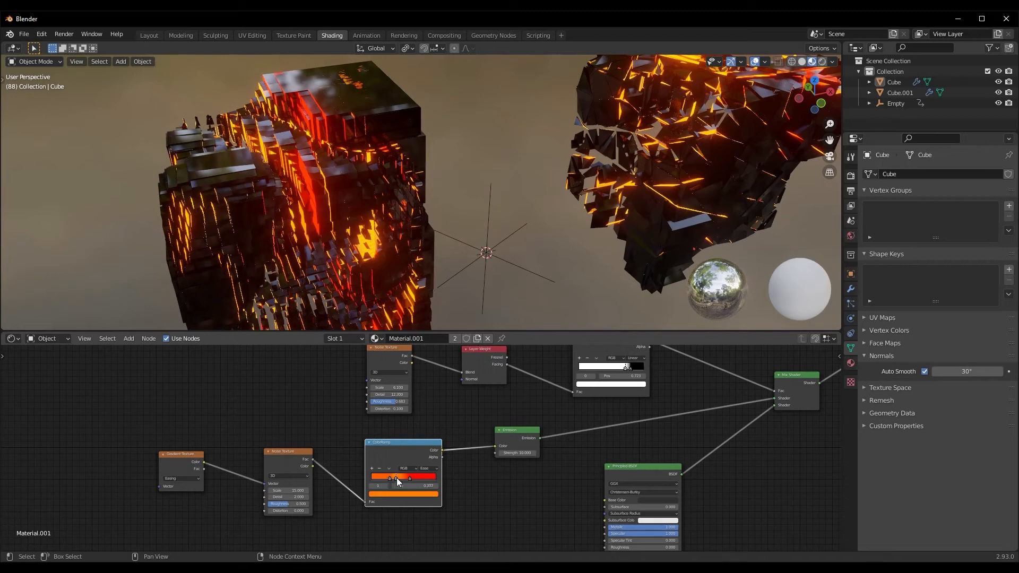
{"action": "left_click", "coordinate": [398, 494]}
{"action": "left_click_drag", "start_coordinate": [393, 439], "coordinate": [376, 452]}
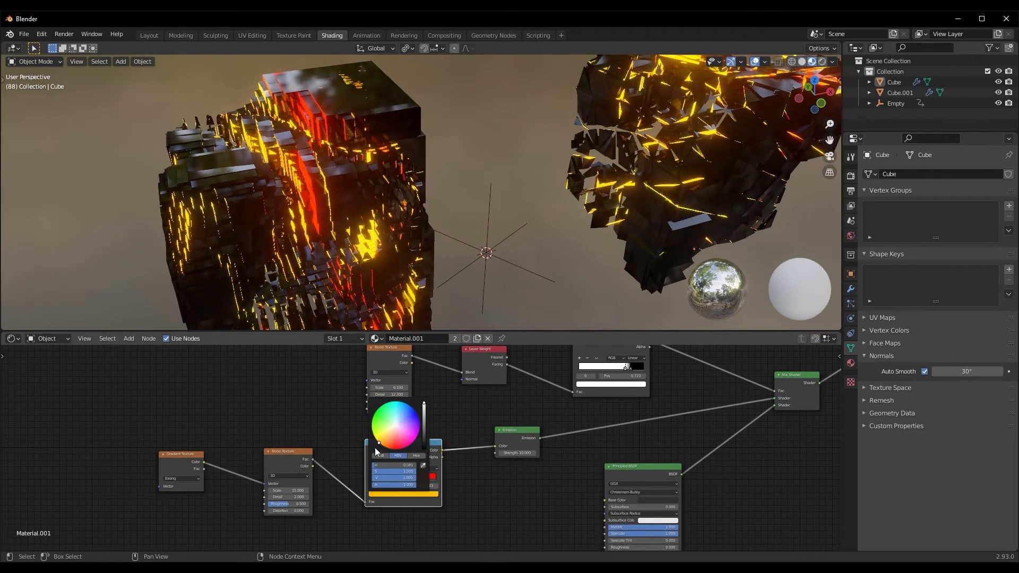
{"action": "scroll", "coordinate": [486, 231], "scroll_direction": "down", "scroll_amount": 4}
{"action": "middle_click_drag", "start_coordinate": [485, 232], "coordinate": [451, 284]}
{"action": "scroll", "coordinate": [460, 271], "scroll_direction": "up", "scroll_amount": 6}
{"action": "scroll", "coordinate": [473, 291], "scroll_direction": "down", "scroll_amount": 5}
{"action": "scroll", "coordinate": [393, 428], "scroll_direction": "up", "scroll_amount": 1}
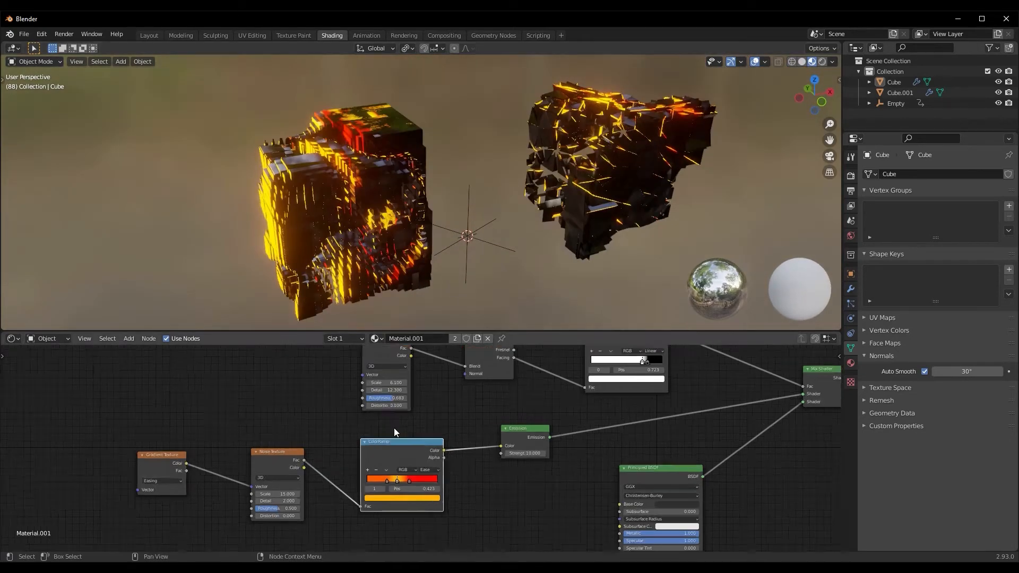
On the Noise Texture feeding the Layer Weight, set Detail to 8.4 and Roughness to 0.2
{"action": "scroll", "coordinate": [394, 428], "scroll_direction": "up", "scroll_amount": 2}
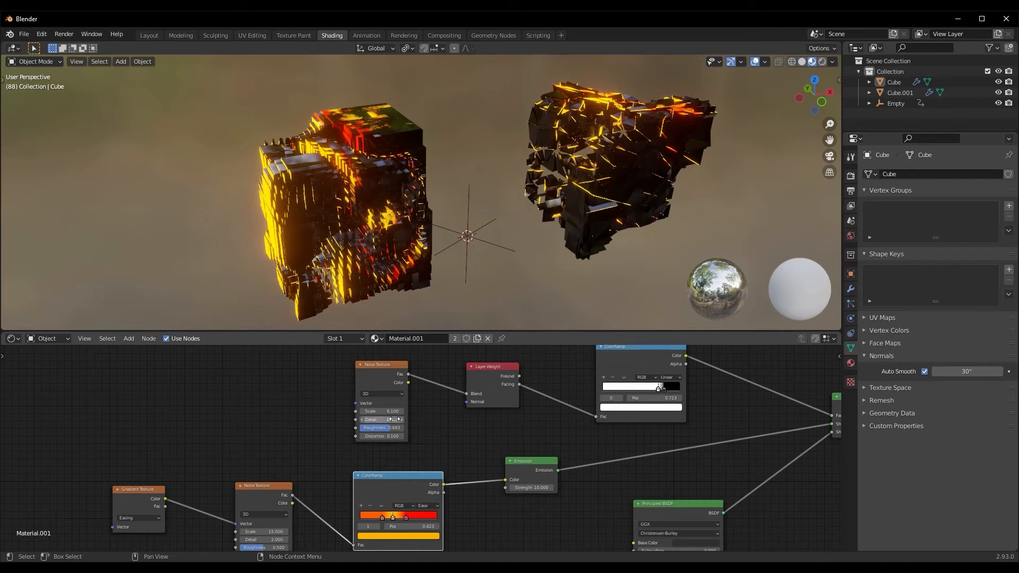
{"action": "left_click_drag", "start_coordinate": [385, 432], "coordinate": [349, 434]}
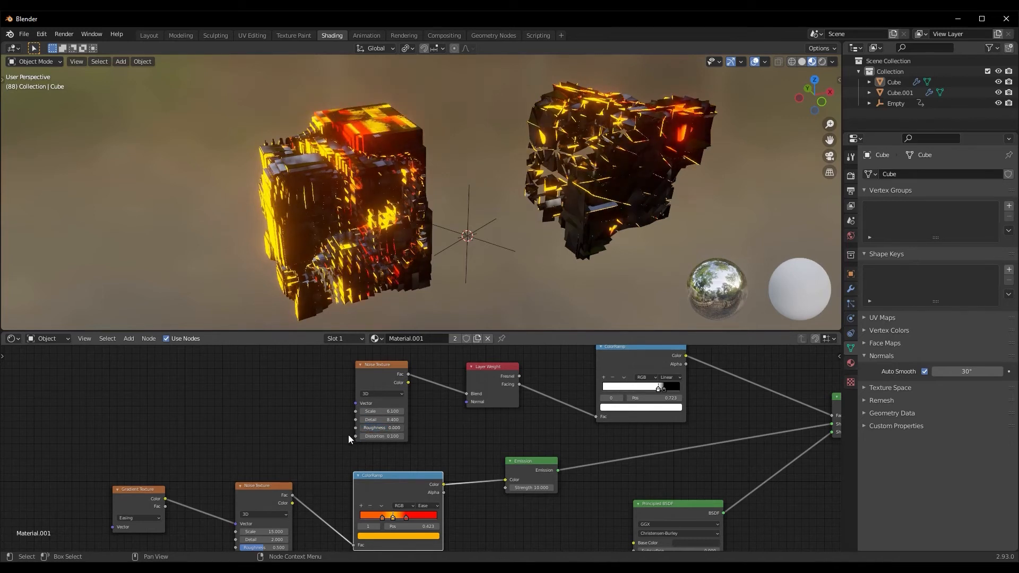
{"action": "left_click", "coordinate": [372, 428]}
{"action": "type", "text": "0.2"}
{"action": "key", "text": "Return"}
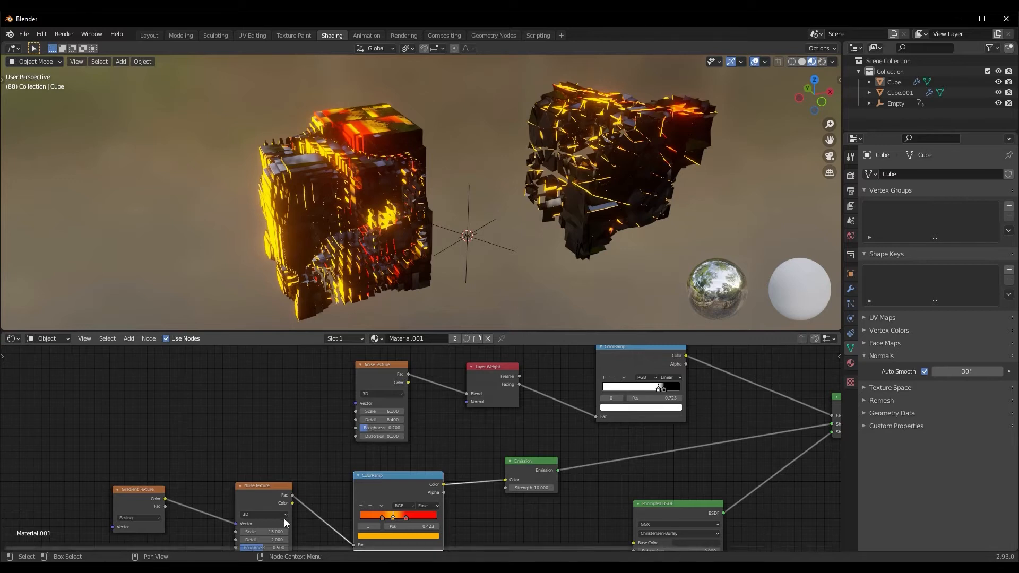
Set the Noise Texture behind the emission colour to Roughness 0.2 and Distortion 2.5 and check the glow on both cubes
{"action": "middle_click_drag", "start_coordinate": [289, 476], "coordinate": [319, 416]}
{"action": "mouse_move", "coordinate": [281, 490]}
{"action": "left_mouse_down"}
{"action": "mouse_move", "coordinate": [255, 489]}
{"action": "mouse_move", "coordinate": [276, 488]}
{"action": "left_mouse_up"}
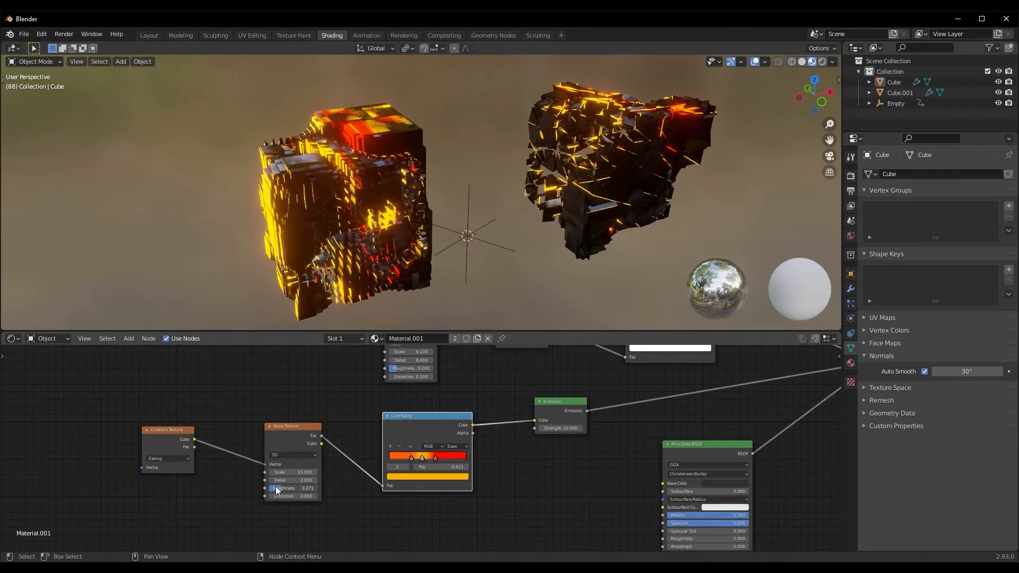
{"action": "key", "text": "Return"}
{"action": "left_click_drag", "start_coordinate": [305, 496], "coordinate": [310, 496]}
{"action": "middle_click_drag", "start_coordinate": [531, 202], "coordinate": [359, 251]}
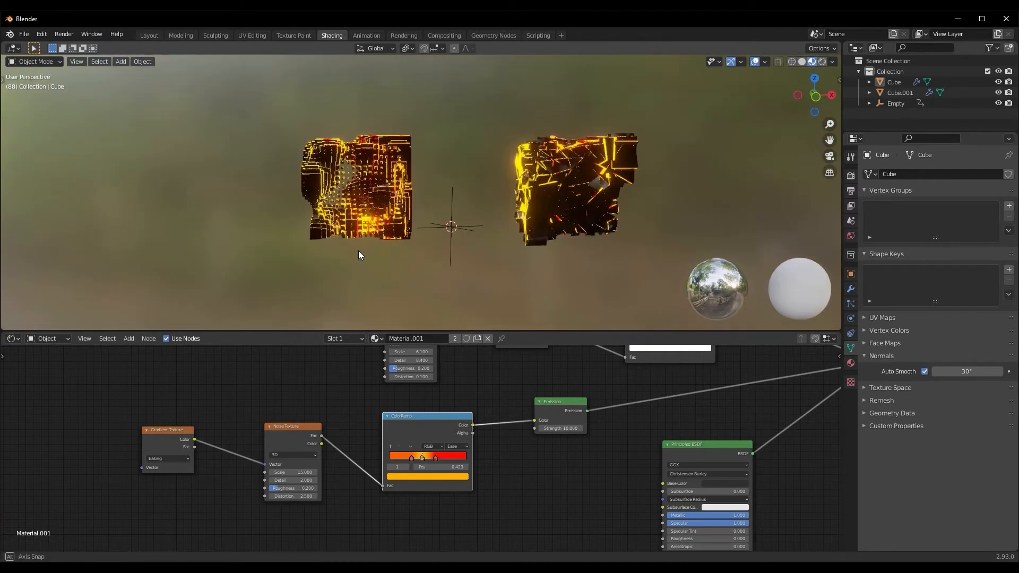
Change the dimensions of the emission colour's Noise Texture to 4D
{"action": "left_click", "coordinate": [282, 455]}
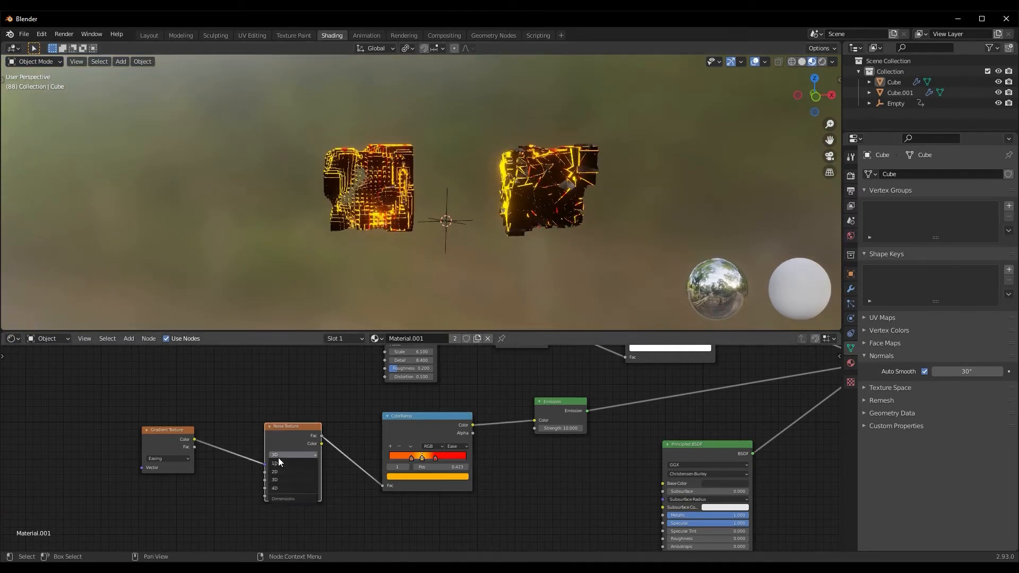
{"action": "left_click", "coordinate": [277, 489]}
{"action": "middle_click_drag", "start_coordinate": [152, 488], "coordinate": [241, 479]}
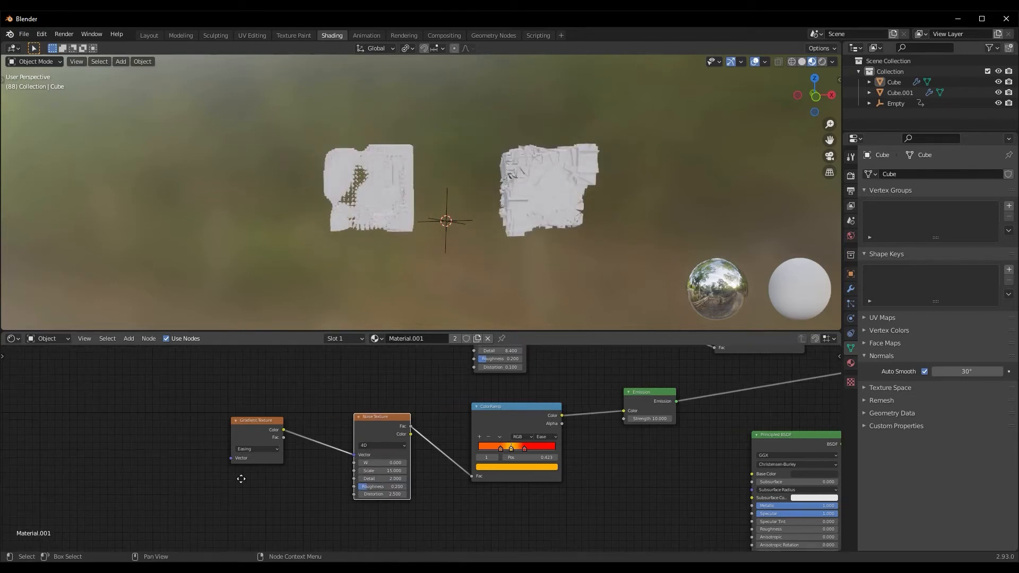
{"action": "left_click", "coordinate": [390, 446]}
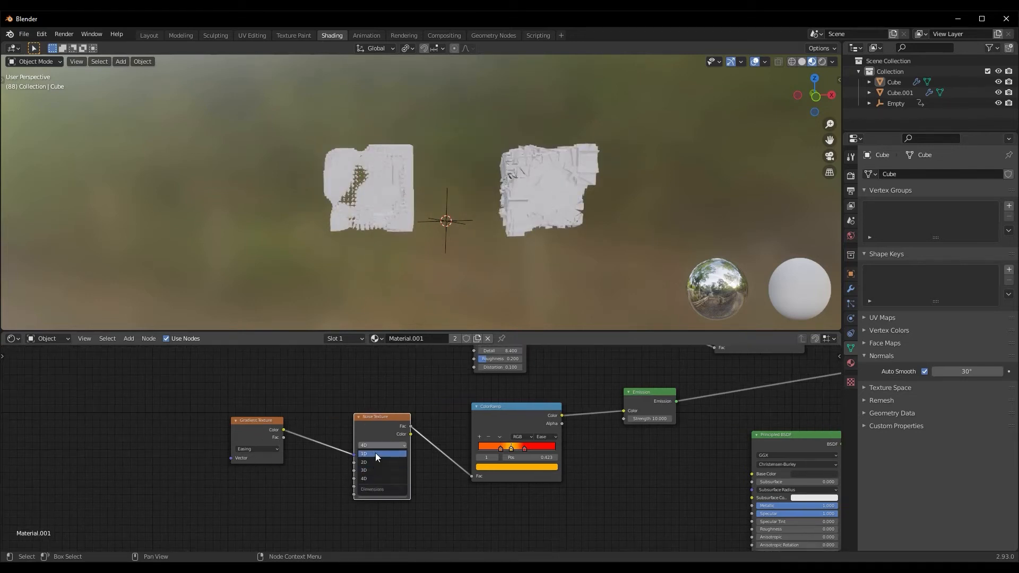
{"action": "left_click", "coordinate": [371, 479]}
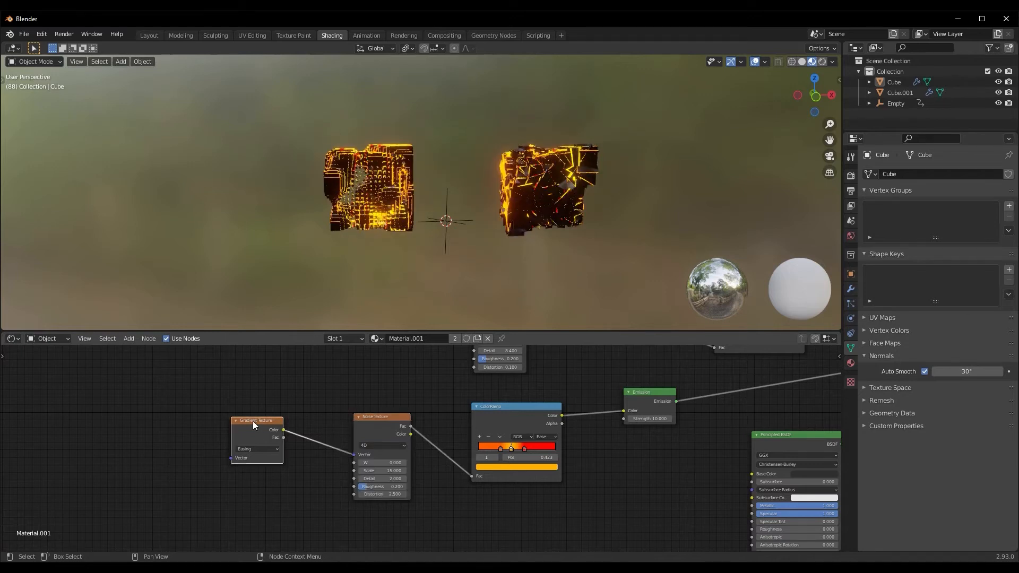
Insert Texture Coordinate and Mapping nodes before the Gradient Texture and feed the Mapping vector from the Object output
{"action": "key", "text": "ctrl+t"}
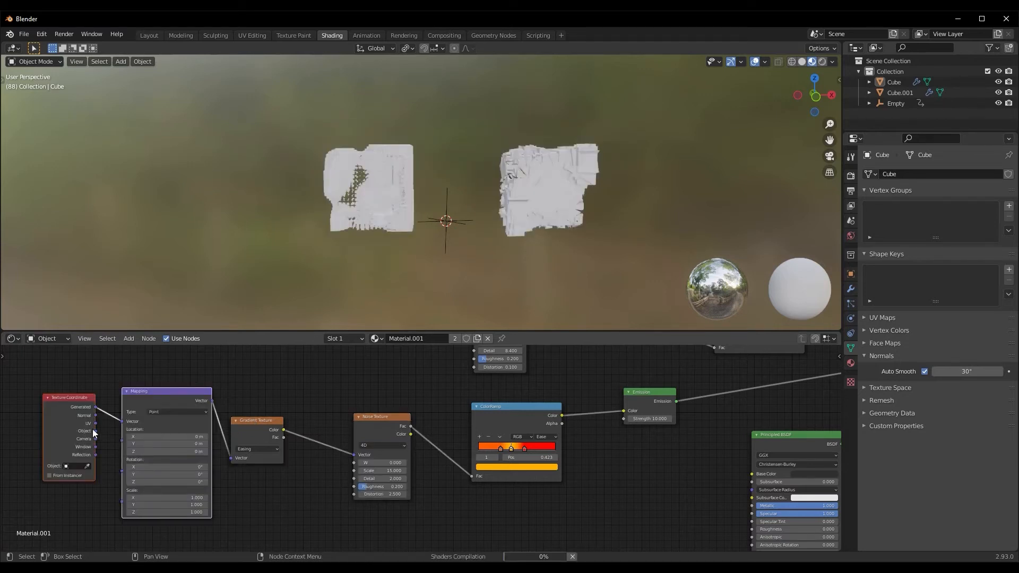
{"action": "left_click_drag", "start_coordinate": [95, 431], "coordinate": [125, 423]}
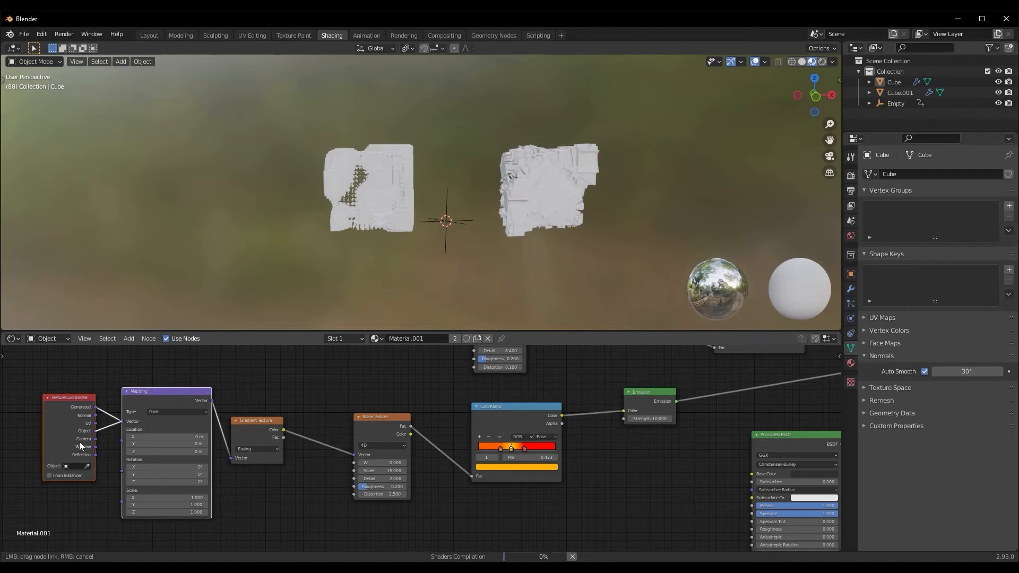
{"action": "middle_click_drag", "start_coordinate": [350, 266], "coordinate": [353, 287]}
{"action": "scroll", "coordinate": [358, 288], "scroll_direction": "up", "scroll_amount": 2}
Apply the object transforms of both cubes
{"action": "key", "text": "ctrl+a"}
{"action": "left_click", "coordinate": [383, 224]}
{"action": "left_click", "coordinate": [643, 177]}
{"action": "key", "text": "ctrl+a"}
{"action": "left_click", "coordinate": [601, 186]}
{"action": "left_click", "coordinate": [332, 190]}
{"action": "key", "text": "ctrl+a"}
{"action": "left_click", "coordinate": [332, 193]}
Set the Scale of the 4D Noise Texture to -0.1 and inspect the glowing edges up close
{"action": "middle_click_drag", "start_coordinate": [350, 200], "coordinate": [339, 230]}
{"action": "scroll", "coordinate": [291, 393], "scroll_direction": "up", "scroll_amount": 1}
{"action": "left_click_drag", "start_coordinate": [373, 465], "coordinate": [300, 492]}
{"action": "key", "text": "ctrl+z"}
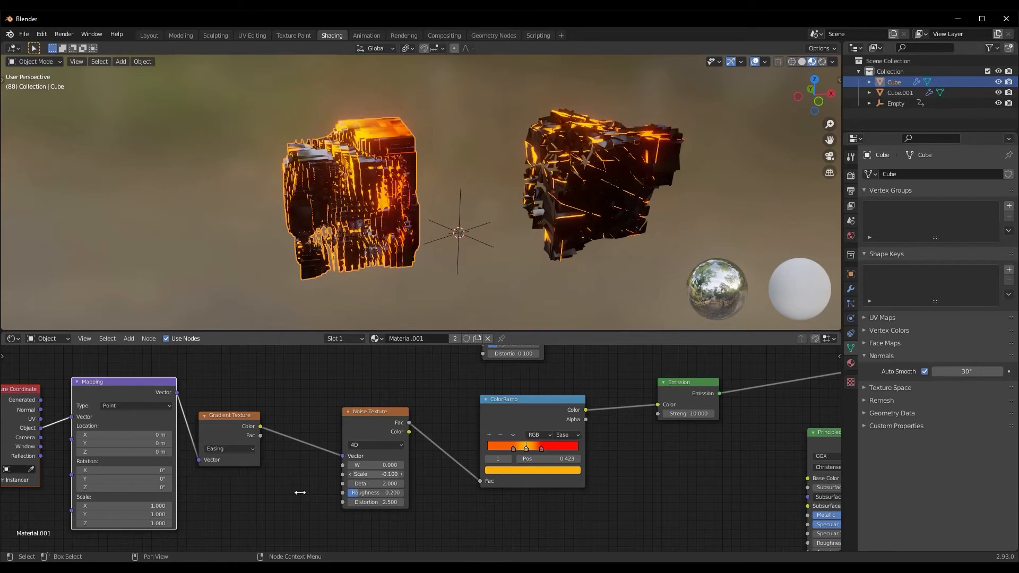
{"action": "scroll", "coordinate": [407, 204], "scroll_direction": "up", "scroll_amount": 1}
{"action": "middle_click_drag", "start_coordinate": [406, 205], "coordinate": [408, 254]}
{"action": "scroll", "coordinate": [391, 242], "scroll_direction": "up", "scroll_amount": 1}
{"action": "middle_click_drag", "start_coordinate": [301, 453], "coordinate": [385, 468]}
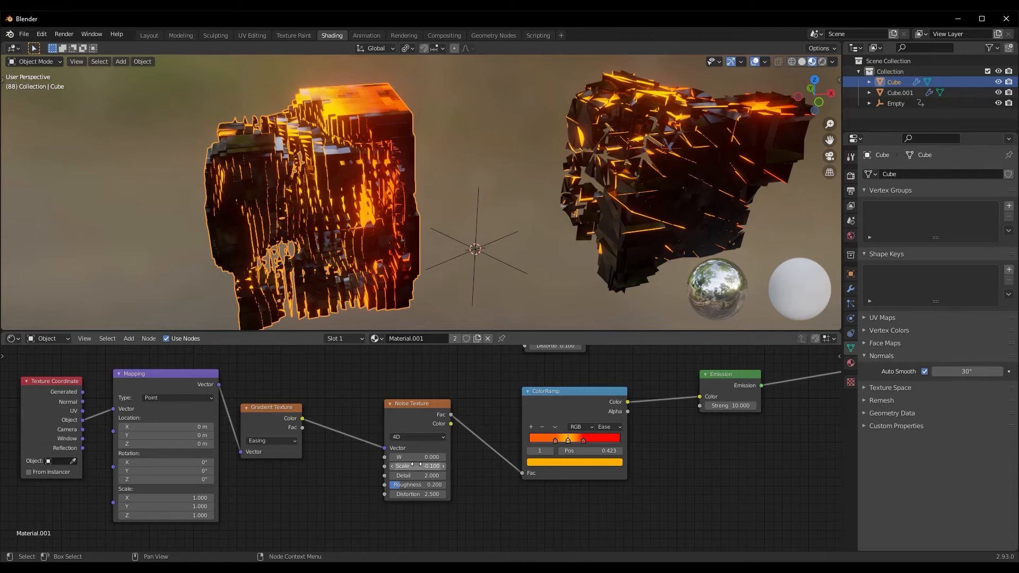
Set the 4D Noise Texture's Detail to 7.6 and Roughness to about 0.1, and check both cubes
{"action": "left_click_drag", "start_coordinate": [416, 475], "coordinate": [458, 470]}
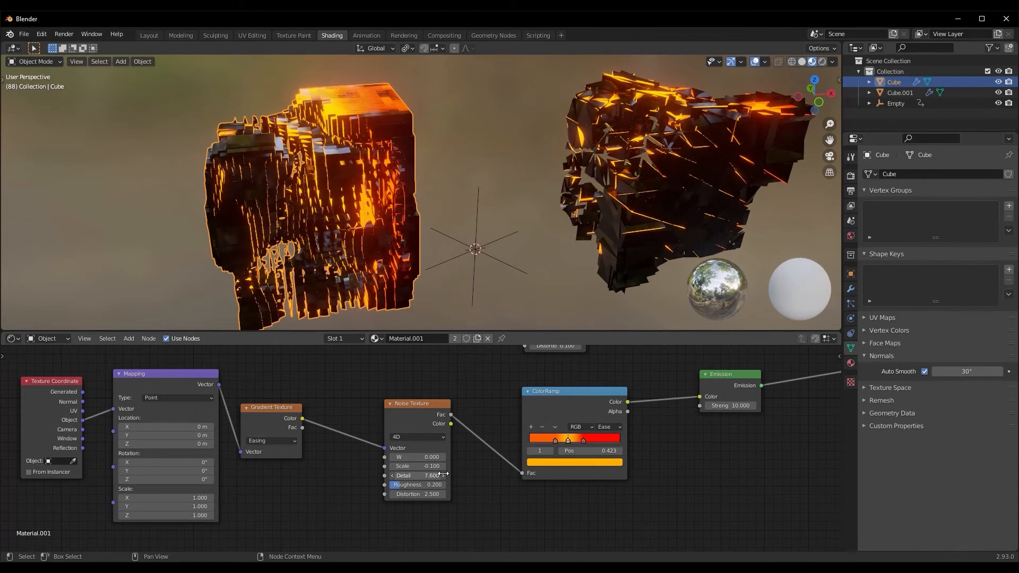
{"action": "mouse_move", "coordinate": [407, 485]}
{"action": "left_mouse_down"}
{"action": "mouse_move", "coordinate": [457, 476]}
{"action": "mouse_move", "coordinate": [397, 493]}
{"action": "mouse_move", "coordinate": [412, 500]}
{"action": "left_mouse_up"}
{"action": "middle_click_drag", "start_coordinate": [466, 269], "coordinate": [366, 233]}
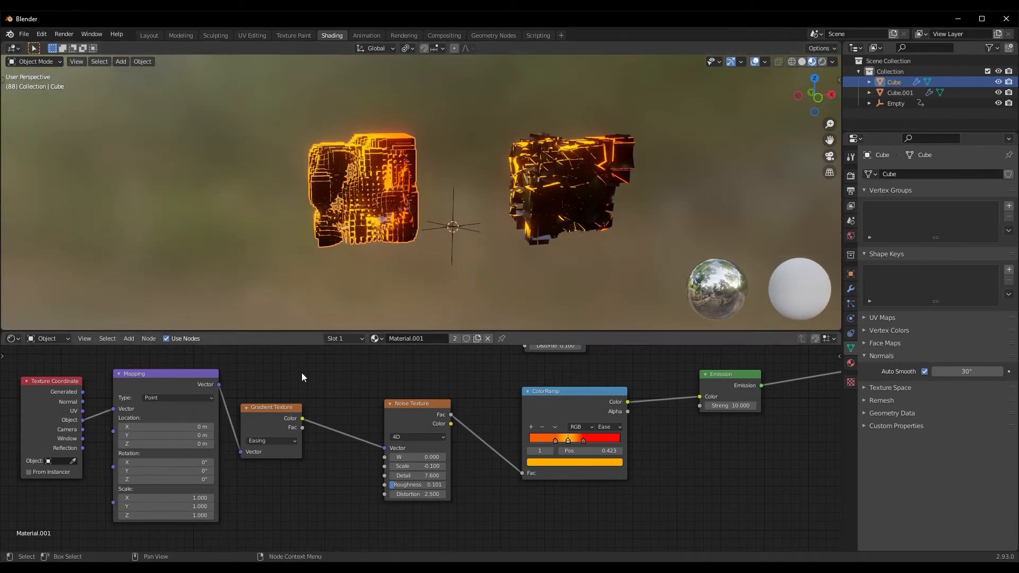
{"action": "left_click", "coordinate": [342, 265]}
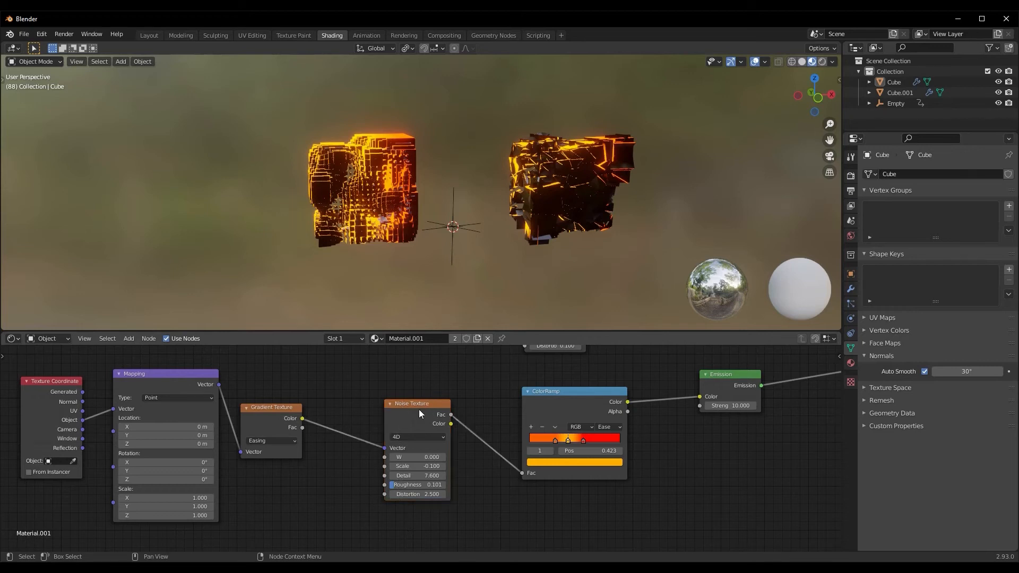
Drive the 4D Noise Texture's W value with the expression #factor, allow script execution and check the driver
{"action": "left_click", "coordinate": [399, 435]}
{"action": "left_click", "coordinate": [421, 452]}
{"action": "type", "text": "#factor"}
{"action": "key", "text": "Return"}
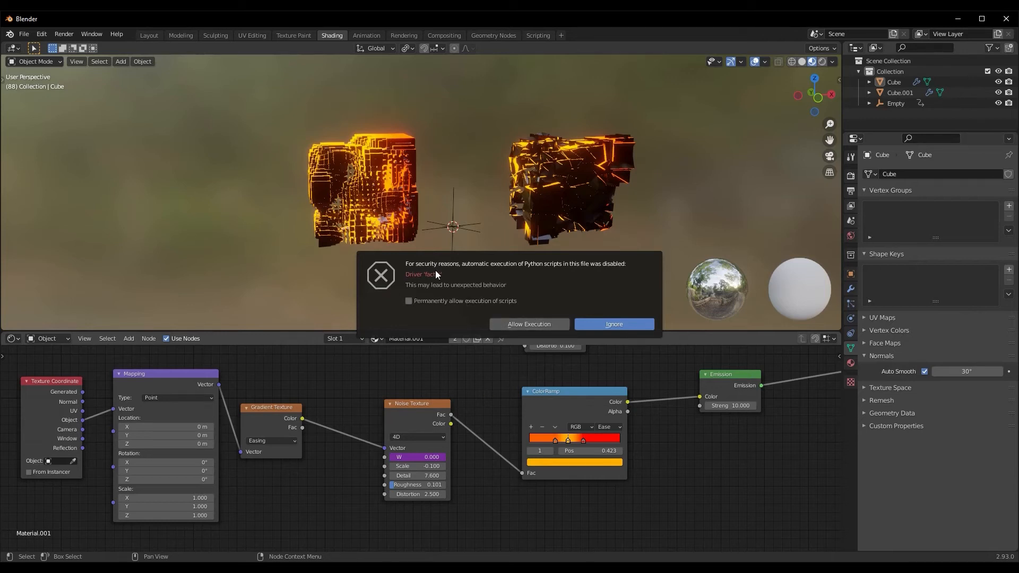
{"action": "left_click", "coordinate": [528, 324]}
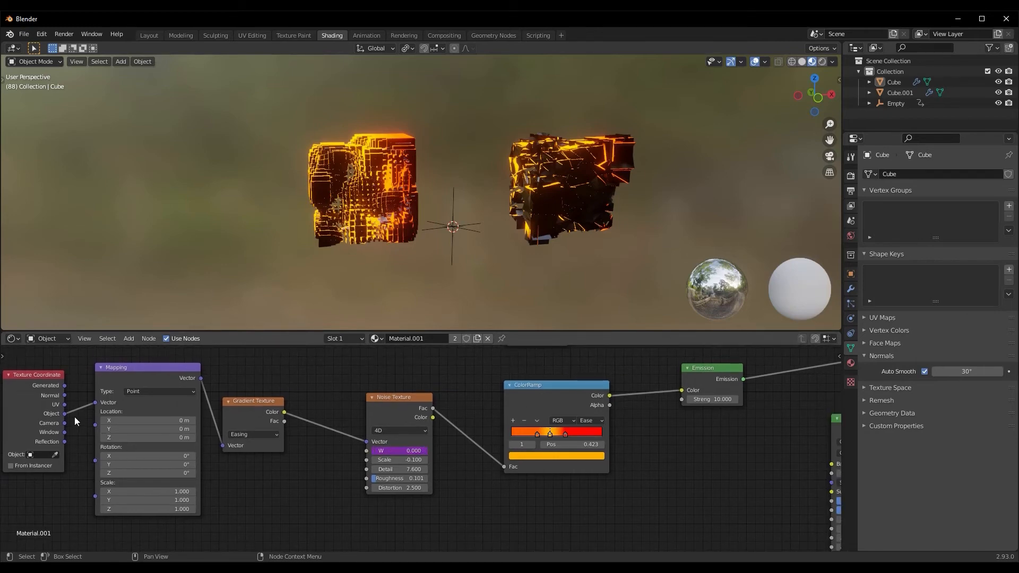
{"action": "scroll", "coordinate": [438, 241], "scroll_direction": "up", "scroll_amount": 3}
{"action": "mouse_move", "coordinate": [326, 280]}
{"action": "middle_mouse_down"}
{"action": "mouse_move", "coordinate": [348, 282]}
{"action": "mouse_move", "coordinate": [326, 294]}
{"action": "mouse_move", "coordinate": [297, 289]}
{"action": "mouse_move", "coordinate": [317, 289]}
{"action": "middle_mouse_up"}
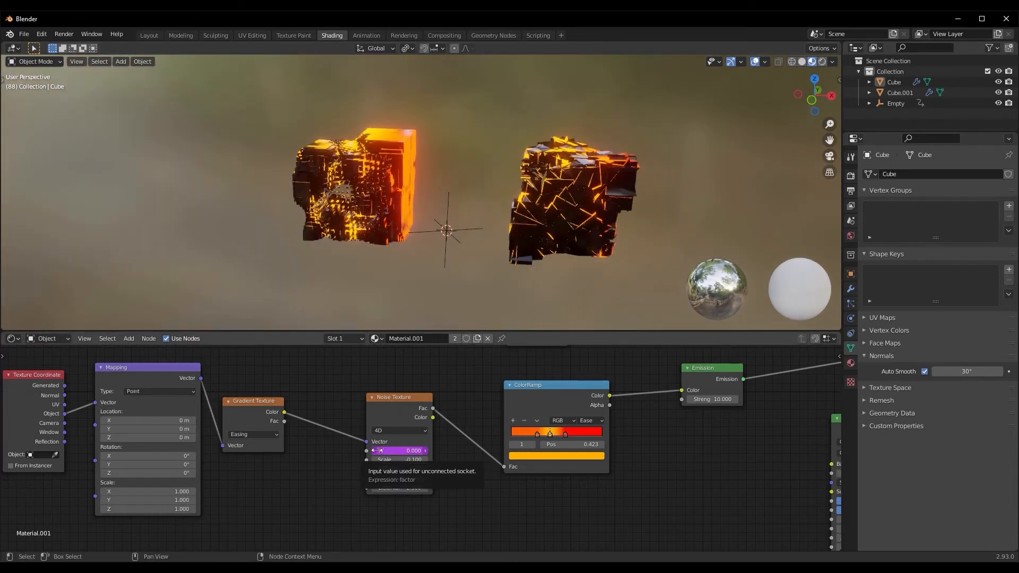
{"action": "right_click", "coordinate": [412, 450]}
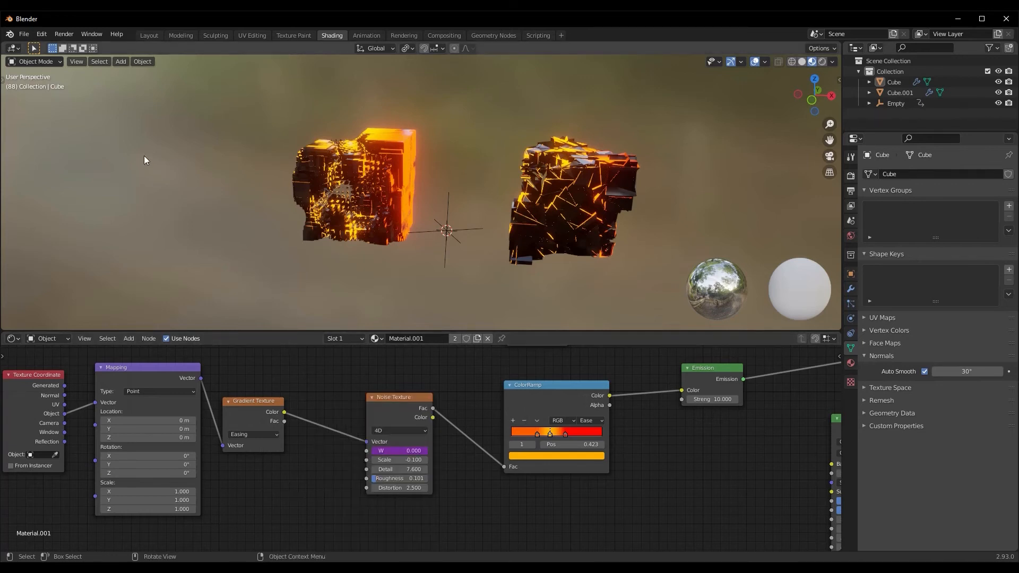
Switch to the Layout workspace, play the animation from frame 0 and examine the glowing cubes in motion
{"action": "left_click", "coordinate": [149, 35]}
{"action": "left_click_drag", "start_coordinate": [300, 380], "coordinate": [28, 380]}
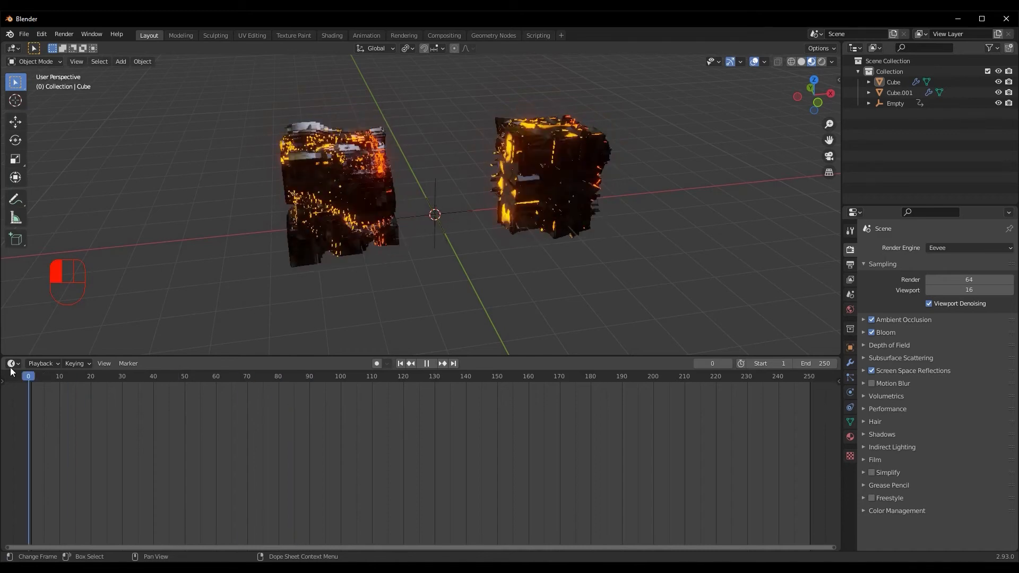
{"action": "middle_click_drag", "start_coordinate": [159, 325], "coordinate": [375, 286]}
{"action": "key", "text": "KP_0"}
{"action": "scroll", "coordinate": [295, 241], "scroll_direction": "up", "scroll_amount": 4}
{"action": "scroll", "coordinate": [315, 262], "scroll_direction": "down", "scroll_amount": 5}
{"action": "key", "text": "space"}
{"action": "scroll", "coordinate": [332, 264], "scroll_direction": "up", "scroll_amount": 2}
{"action": "scroll", "coordinate": [333, 263], "scroll_direction": "down", "scroll_amount": 5}
{"action": "scroll", "coordinate": [329, 265], "scroll_direction": "up", "scroll_amount": 2}
On the right cube, set the Solidify Thickness to 0.23 m and the Displace Midlevel to 0.164
{"action": "left_click", "coordinate": [549, 205]}
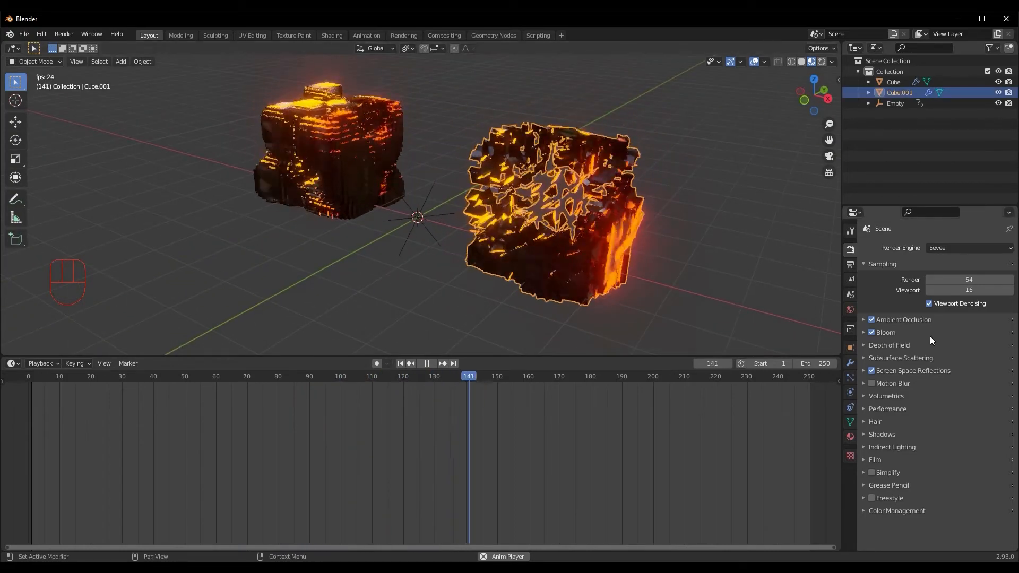
{"action": "left_click", "coordinate": [850, 362]}
{"action": "left_click_drag", "start_coordinate": [960, 294], "coordinate": [974, 292]}
{"action": "middle_click_drag", "start_coordinate": [673, 276], "coordinate": [685, 267]}
{"action": "scroll", "coordinate": [961, 398], "scroll_direction": "down", "scroll_amount": 1}
{"action": "mouse_move", "coordinate": [963, 530]}
{"action": "left_mouse_down"}
{"action": "mouse_move", "coordinate": [928, 527]}
{"action": "mouse_move", "coordinate": [1004, 519]}
{"action": "mouse_move", "coordinate": [909, 514]}
{"action": "mouse_move", "coordinate": [956, 529]}
{"action": "left_mouse_up"}
{"action": "middle_click_drag", "start_coordinate": [601, 265], "coordinate": [654, 269]}
{"action": "scroll", "coordinate": [440, 290], "scroll_direction": "down", "scroll_amount": 2}
{"action": "middle_click_drag", "start_coordinate": [475, 274], "coordinate": [268, 254]}
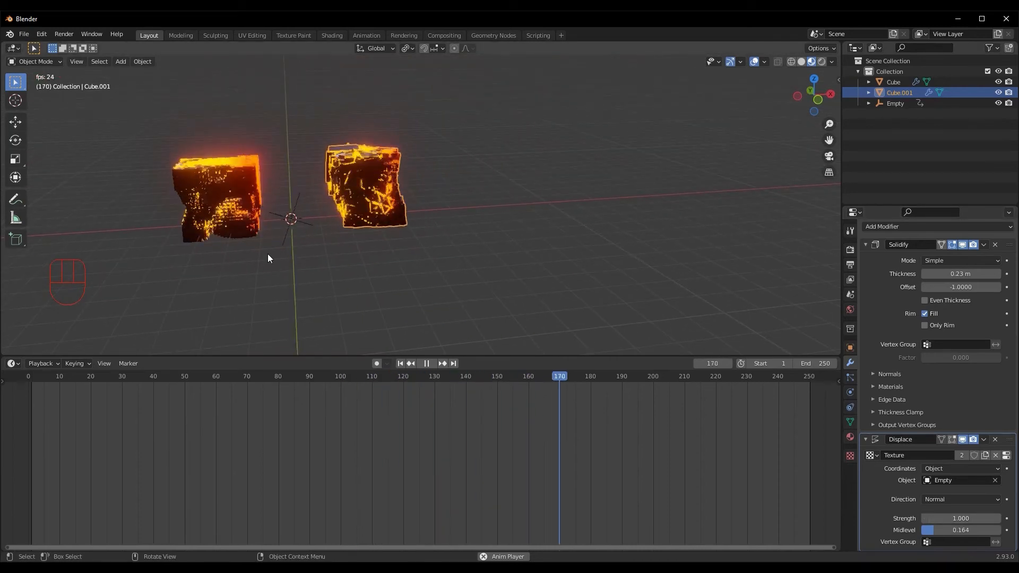
Select the left cube to examine its modifiers and compare both animated cubes from several angles
{"action": "left_click", "coordinate": [221, 214]}
{"action": "middle_click_drag", "start_coordinate": [222, 213], "coordinate": [233, 249]}
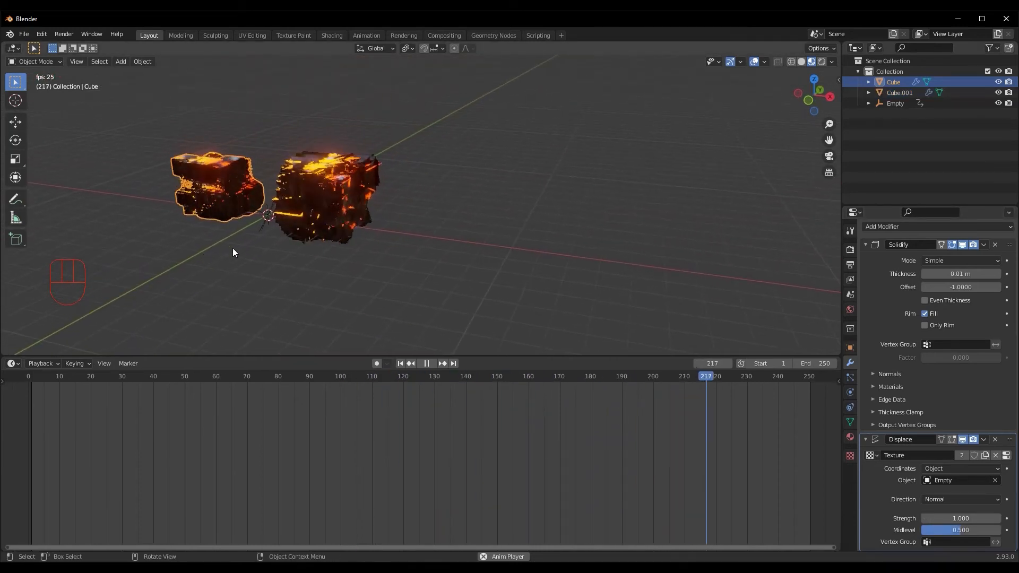
{"action": "left_click", "coordinate": [306, 243]}
{"action": "middle_click_drag", "start_coordinate": [306, 243], "coordinate": [463, 227]}
{"action": "left_click", "coordinate": [487, 208]}
Try adding an ico sphere and moving it along X well past the second cube, and undo both actions
{"action": "key", "text": "shift+a"}
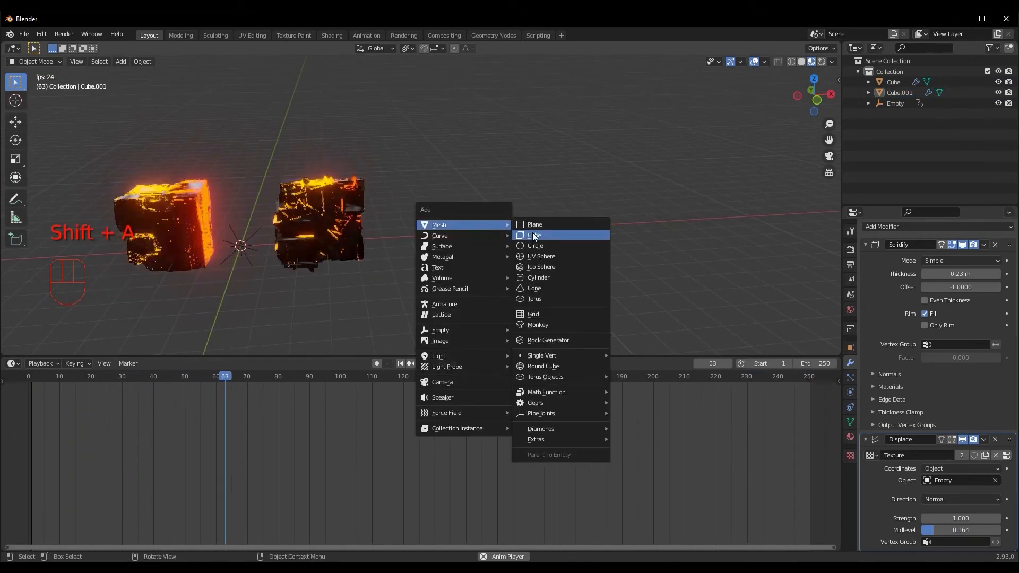
{"action": "left_click", "coordinate": [536, 267]}
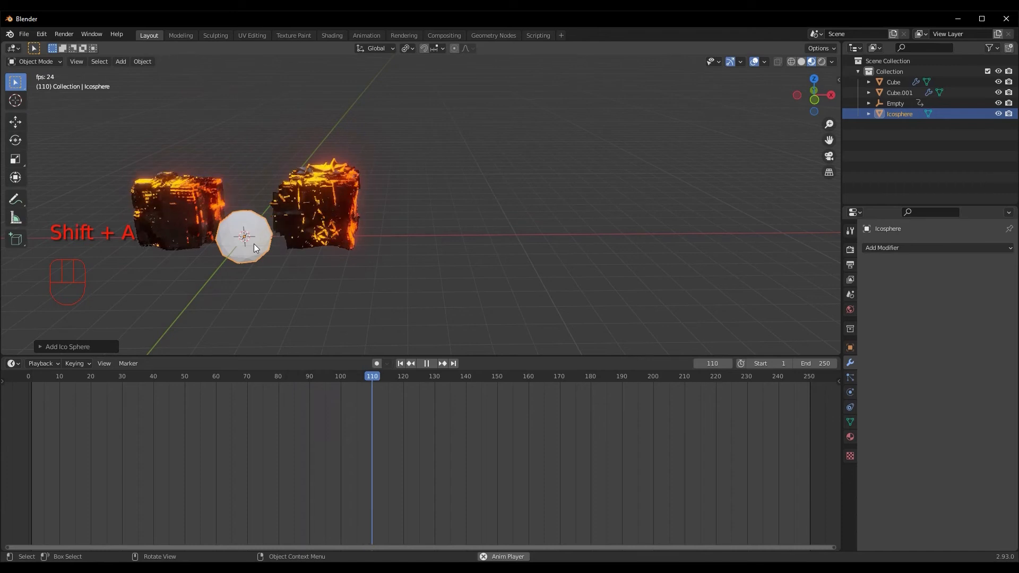
{"action": "key", "text": "g"}
{"action": "right_click", "coordinate": [453, 271]}
{"action": "key", "text": "g"}
{"action": "left_click", "coordinate": [695, 268]}
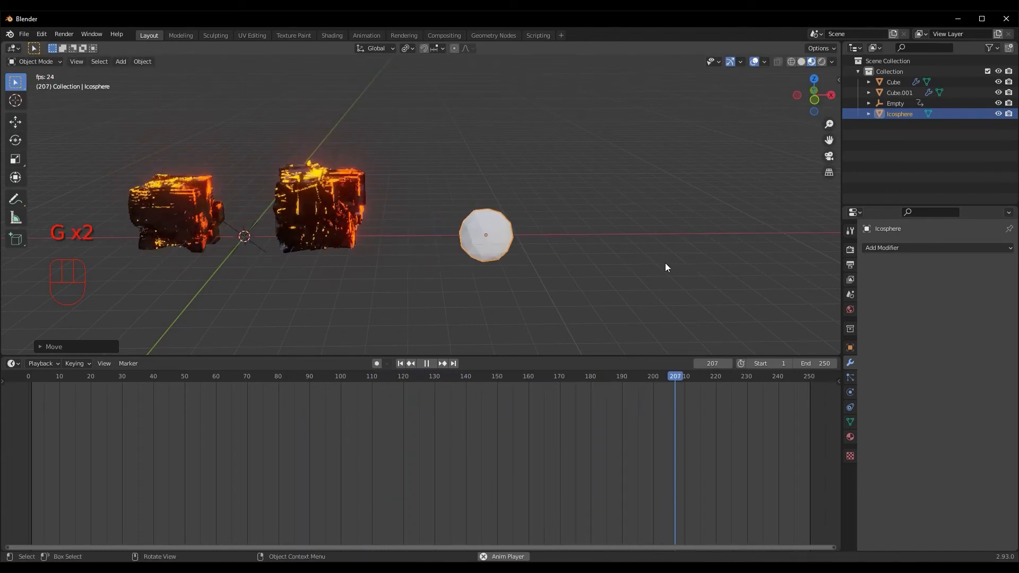
{"action": "key", "text": "ctrl+z"}
{"action": "key", "text": "ctrl+z"}
Add an ico sphere again, place it beside the right cube as a trial, and undo the move and the addition
{"action": "key", "text": "shift+a"}
{"action": "mouse_move", "coordinate": [448, 252]}
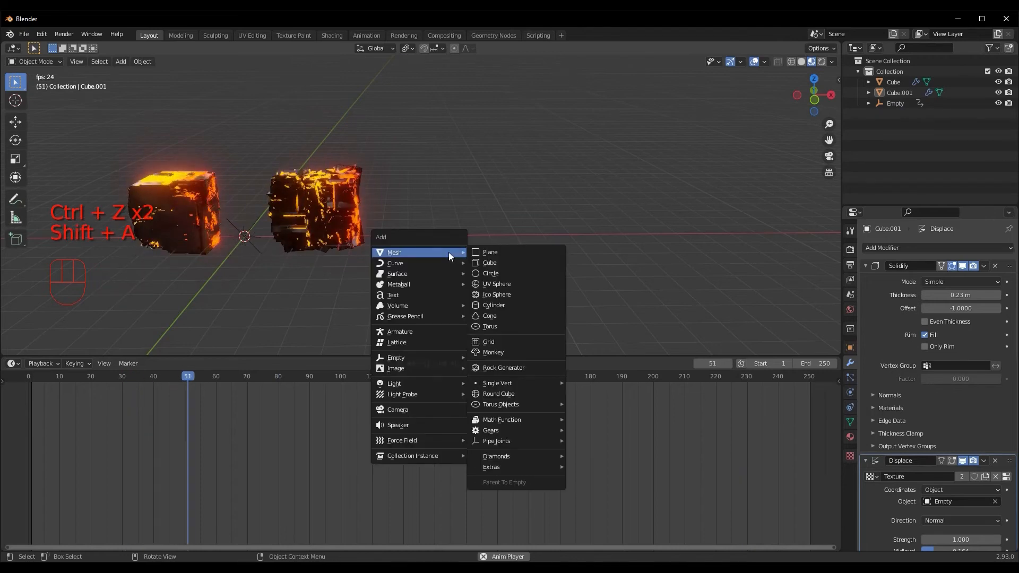
{"action": "left_click", "coordinate": [485, 293]}
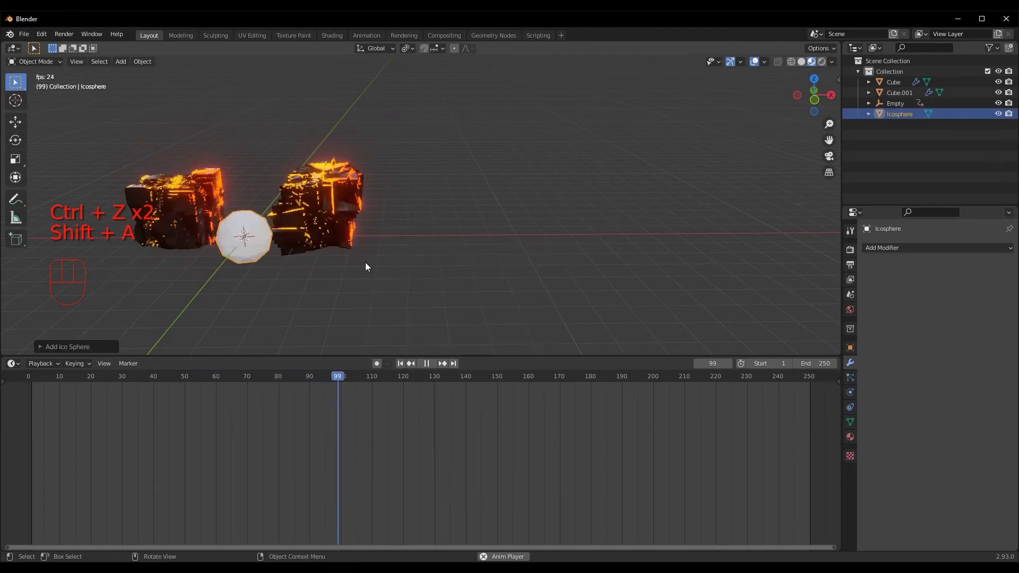
{"action": "key", "text": "g"}
{"action": "left_click", "coordinate": [564, 271]}
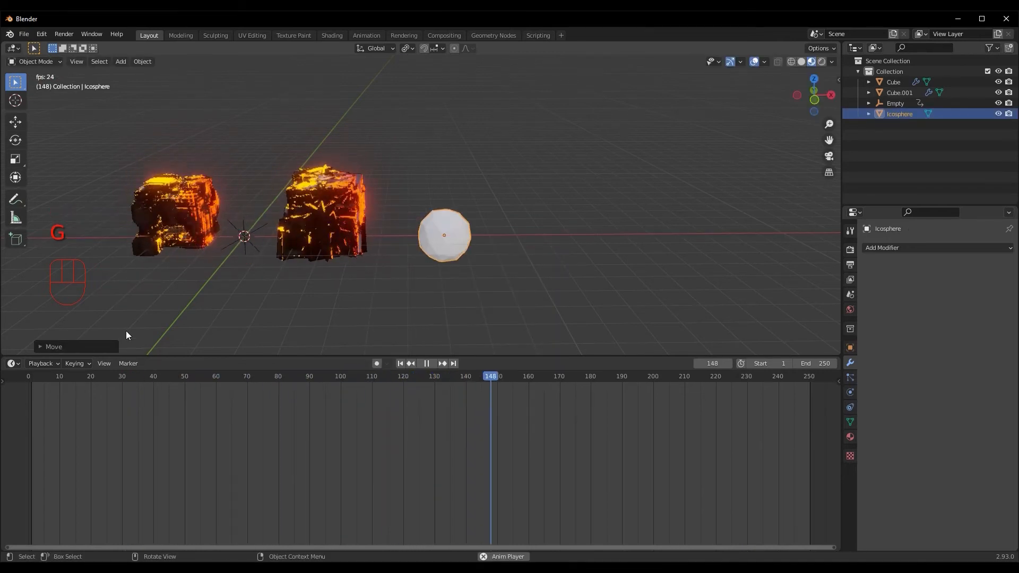
{"action": "key", "text": "ctrl+z"}
{"action": "key", "text": "ctrl+z"}
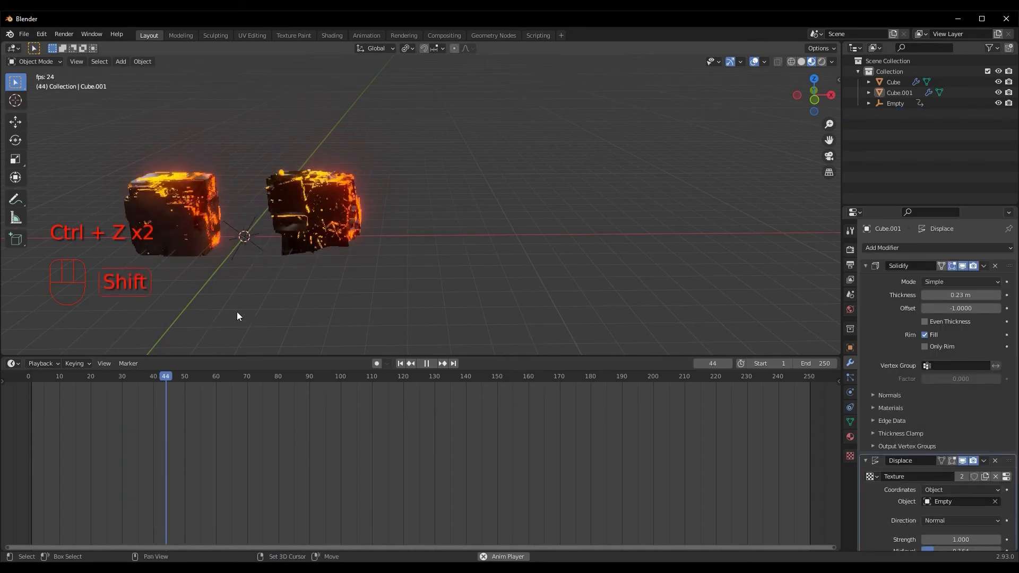
Try once more to add an ico sphere and shift it along X, cancel the move and remove the sphere
{"action": "key", "text": "shift+a"}
{"action": "left_click", "coordinate": [295, 123]}
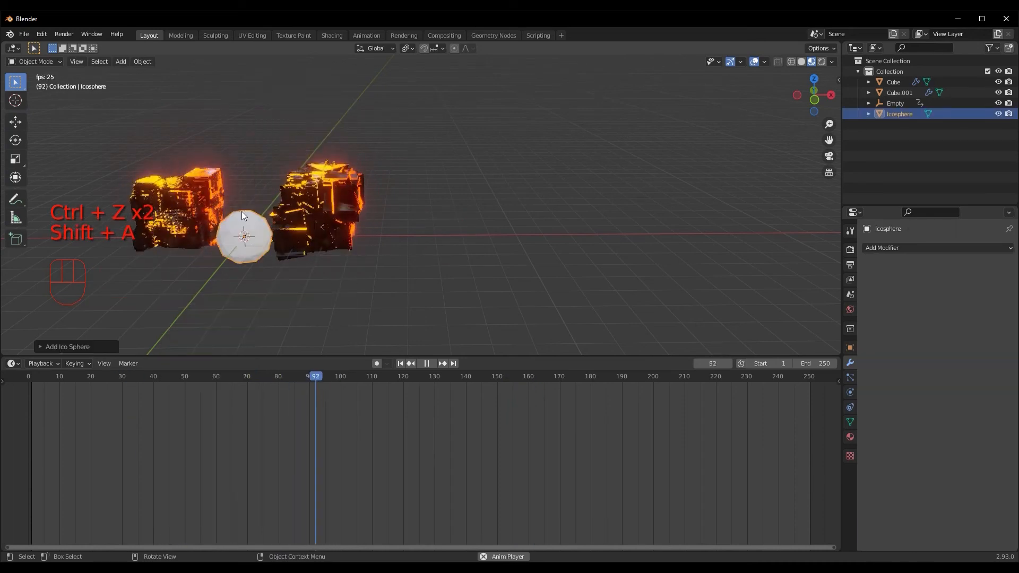
{"action": "key", "text": "g"}
{"action": "key", "text": "x"}
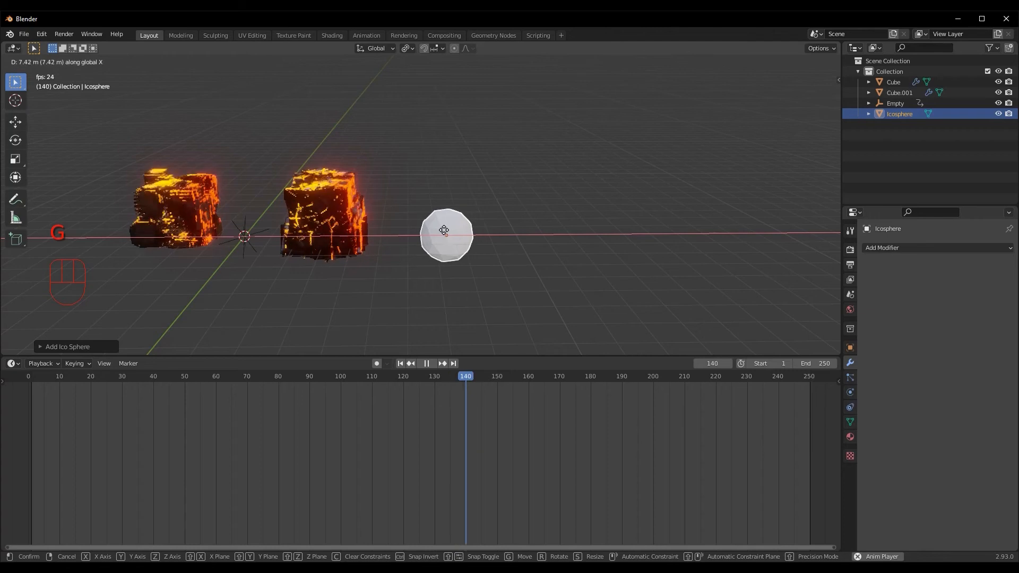
{"action": "right_click", "coordinate": [419, 231]}
{"action": "key", "text": "ctrl+z"}
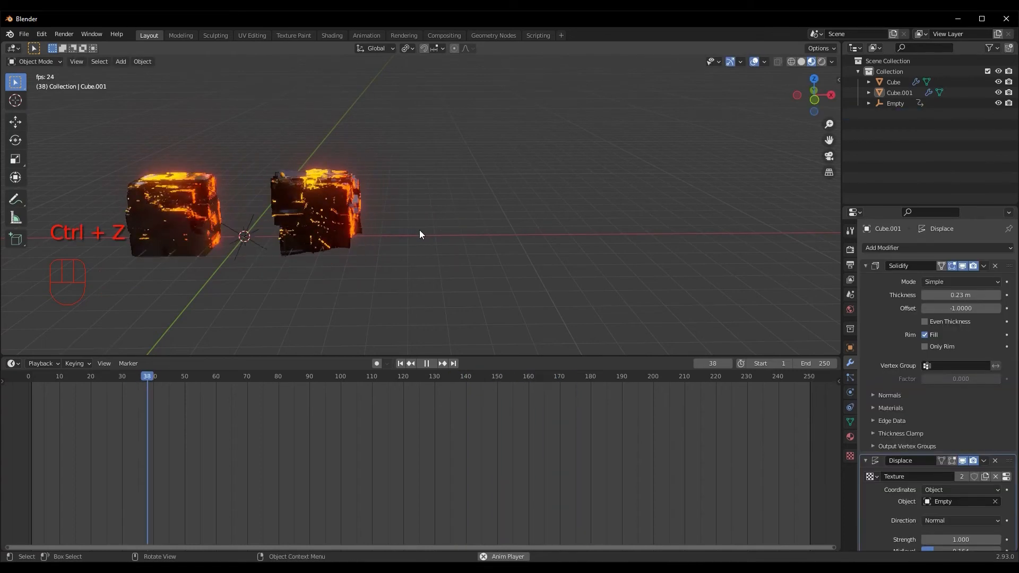
Add an ico sphere mesh with 4 subdivisions at the world origin
{"action": "key", "text": "shift+a"}
{"action": "mouse_move", "coordinate": [419, 230]}
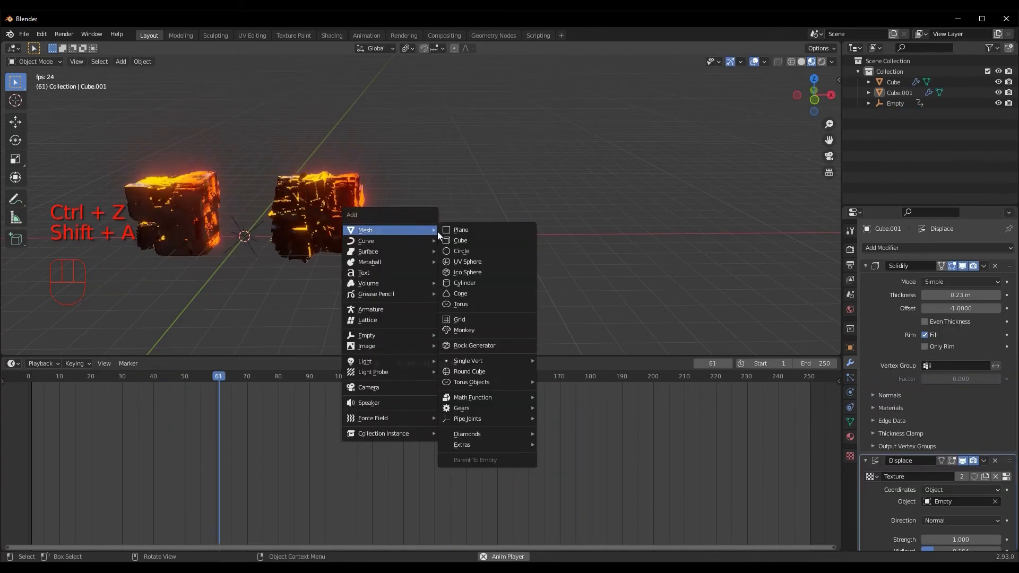
{"action": "left_click", "coordinate": [464, 276]}
{"action": "left_click", "coordinate": [68, 348]}
{"action": "double_click", "coordinate": [175, 242]}
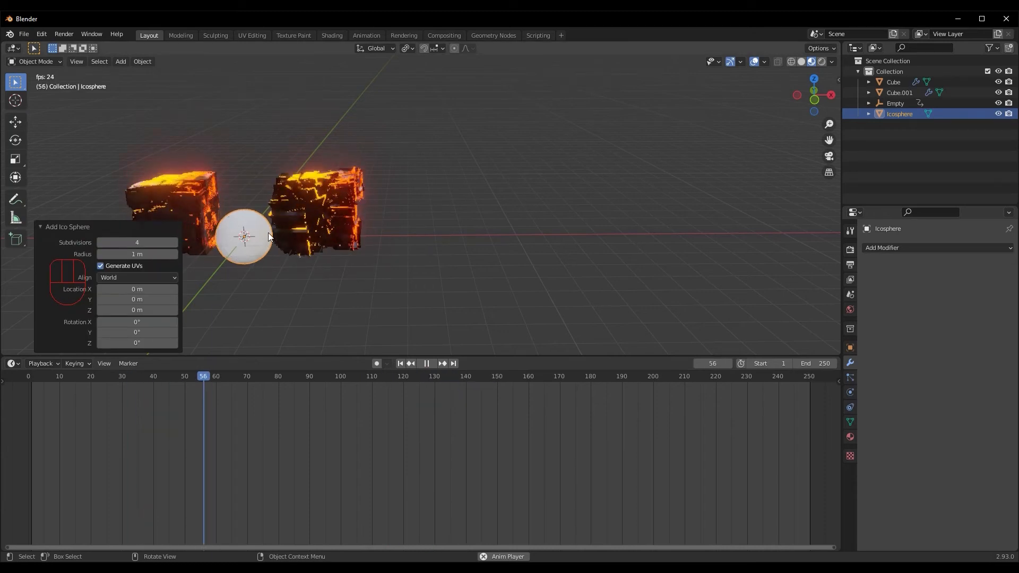
Enlarge the ico sphere, apply its scale, and move it along X to stand beyond the right cube
{"action": "key", "text": "s"}
{"action": "left_click", "coordinate": [158, 235]}
{"action": "key", "text": "ctrl+a"}
{"action": "left_click", "coordinate": [155, 234]}
{"action": "key", "text": "g"}
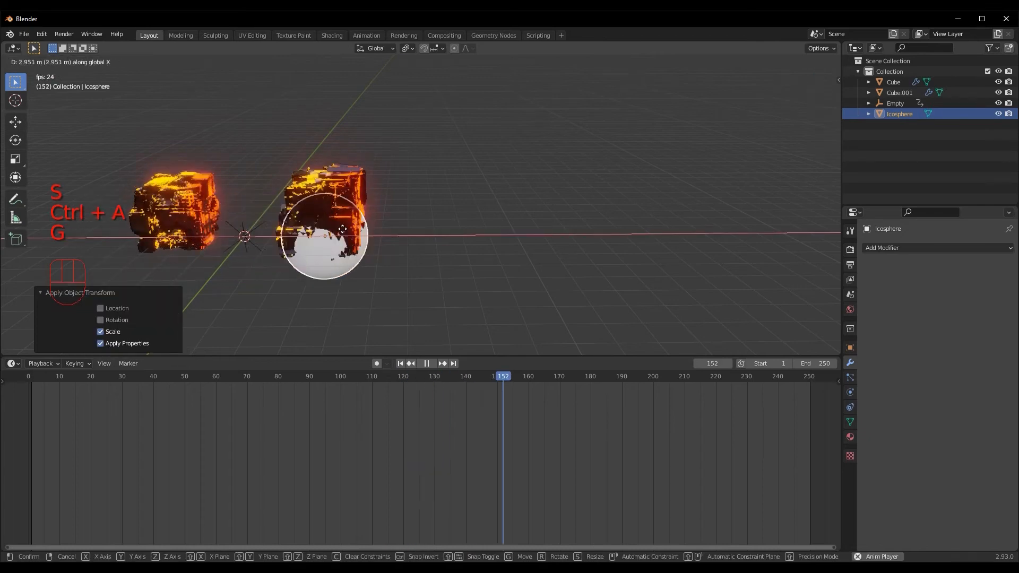
{"action": "left_click", "coordinate": [429, 227]}
Pause playback, split all ico sphere faces with Faces by Edges, and shrink each face in place to leave gaps
{"action": "key", "text": "Tab"}
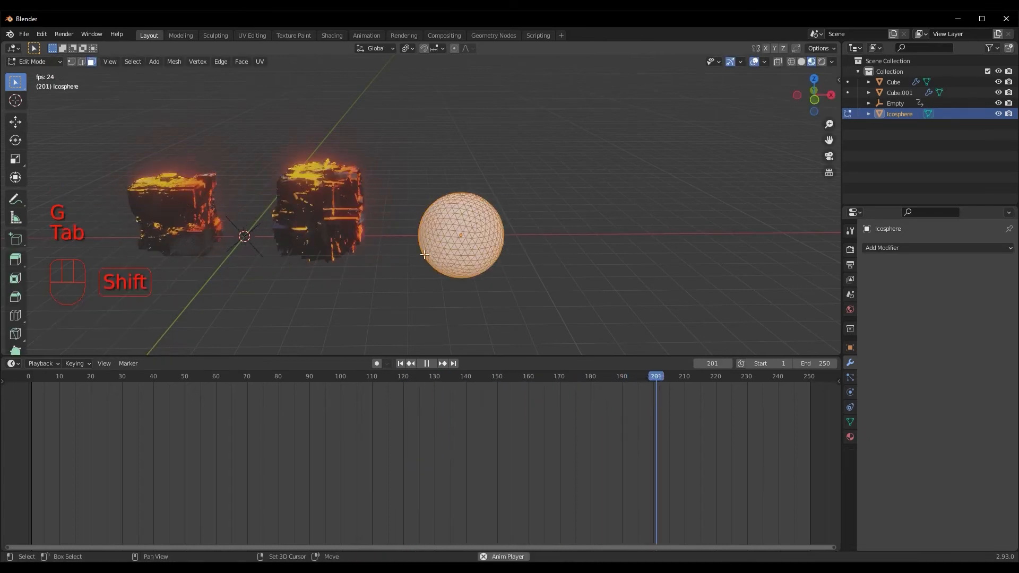
{"action": "middle_click_drag", "start_coordinate": [414, 255], "coordinate": [334, 229], "text": "shift"}
{"action": "scroll", "coordinate": [334, 229], "scroll_direction": "up", "scroll_amount": 3}
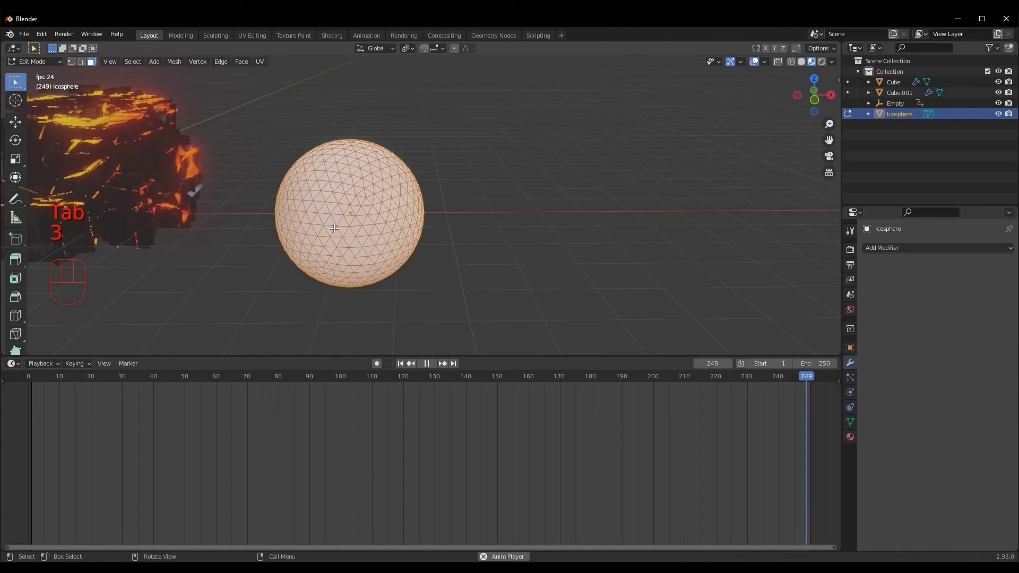
{"action": "key", "text": "space"}
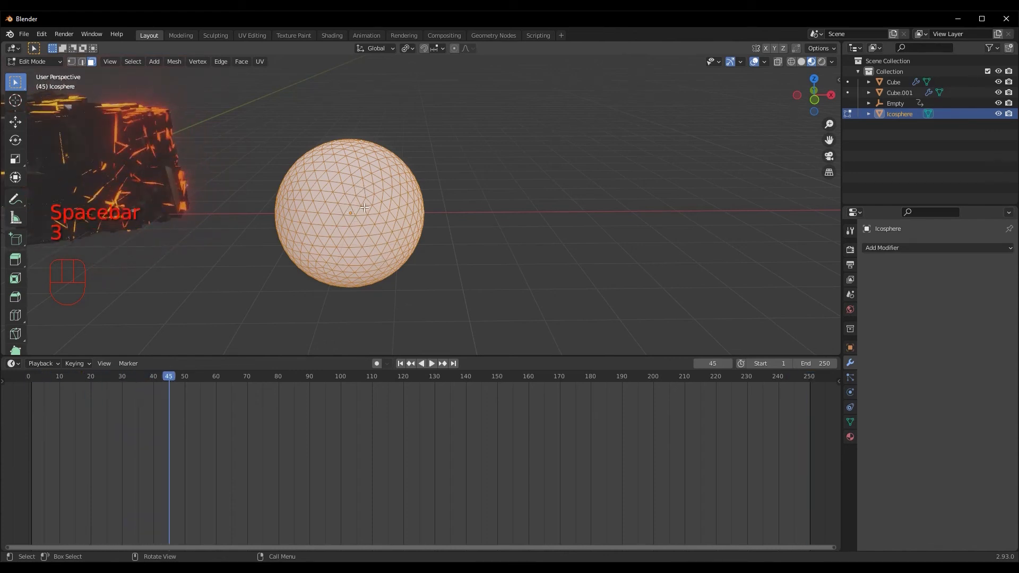
{"action": "key", "text": "F3"}
{"action": "key", "text": "Return"}
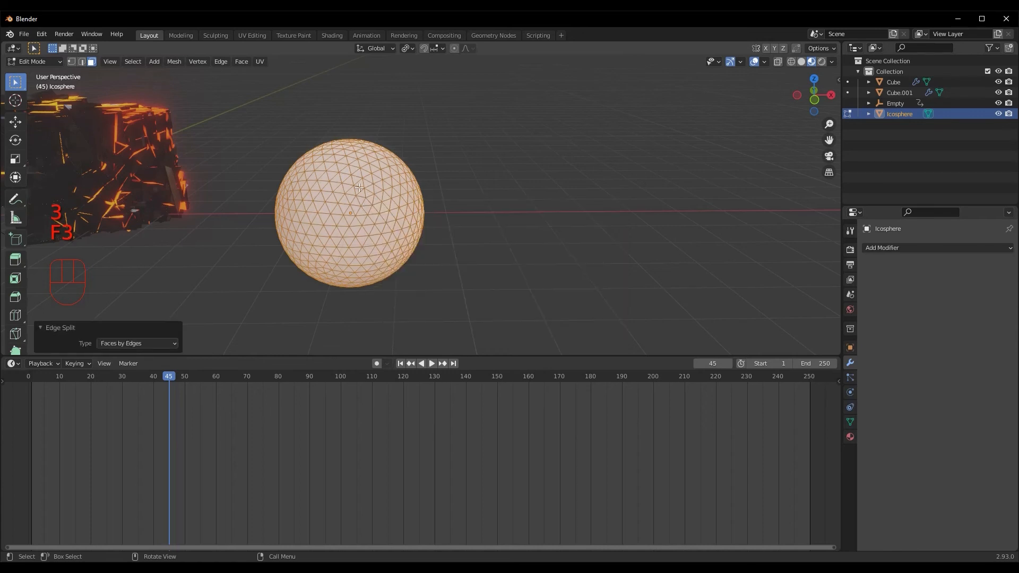
{"action": "left_click", "coordinate": [270, 151]}
{"action": "key", "text": "Tab"}
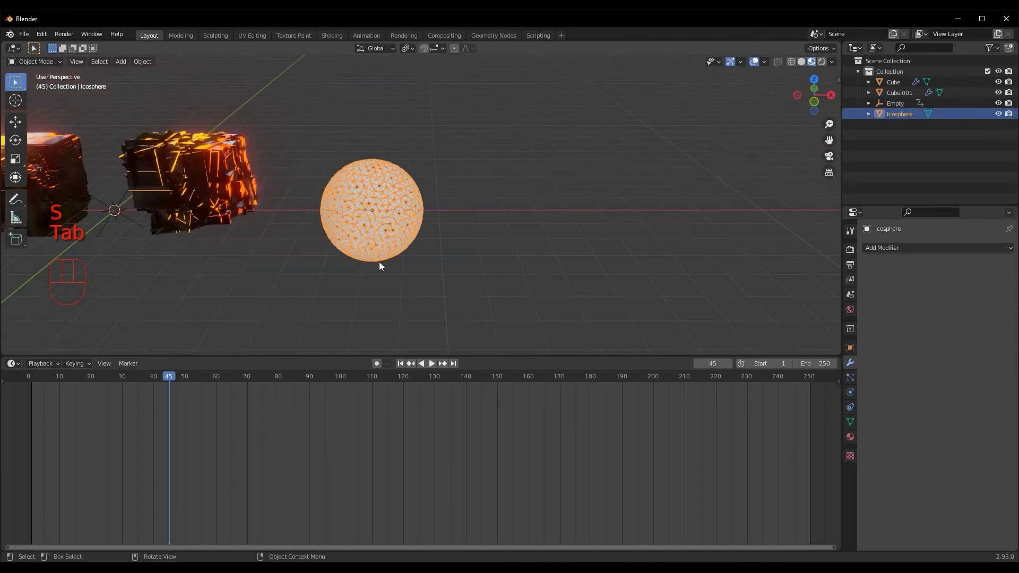
Raise the ico sphere about 1.71 m along Z and deselect it
{"action": "key", "text": "g"}
{"action": "left_click", "coordinate": [297, 250]}
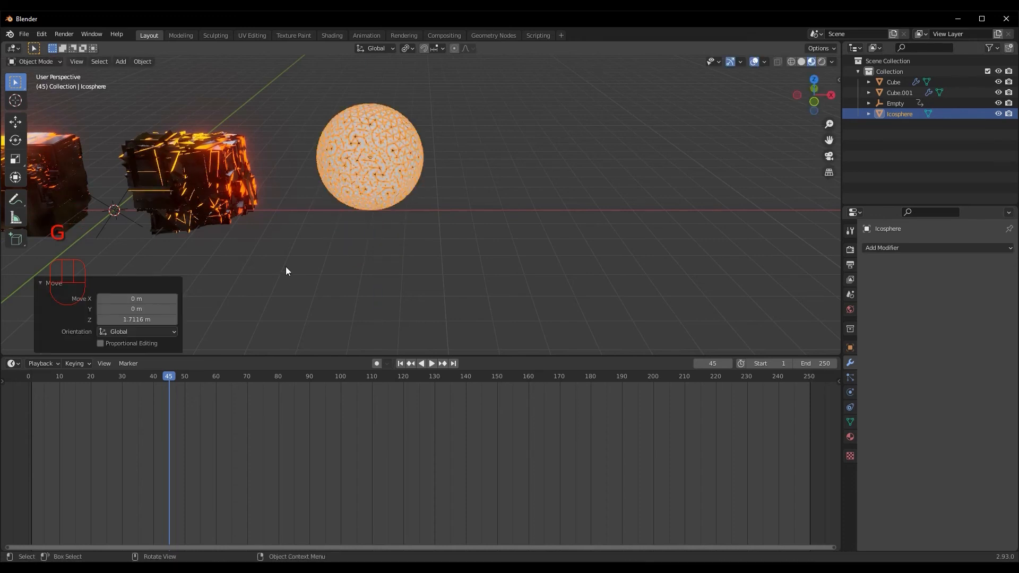
{"action": "left_click", "coordinate": [261, 277]}
Link the left cube's materials to the ico sphere and copy that cube's modifiers onto it
{"action": "middle_click_drag", "start_coordinate": [259, 277], "coordinate": [378, 260], "text": "shift"}
{"action": "left_click", "coordinate": [283, 151]}
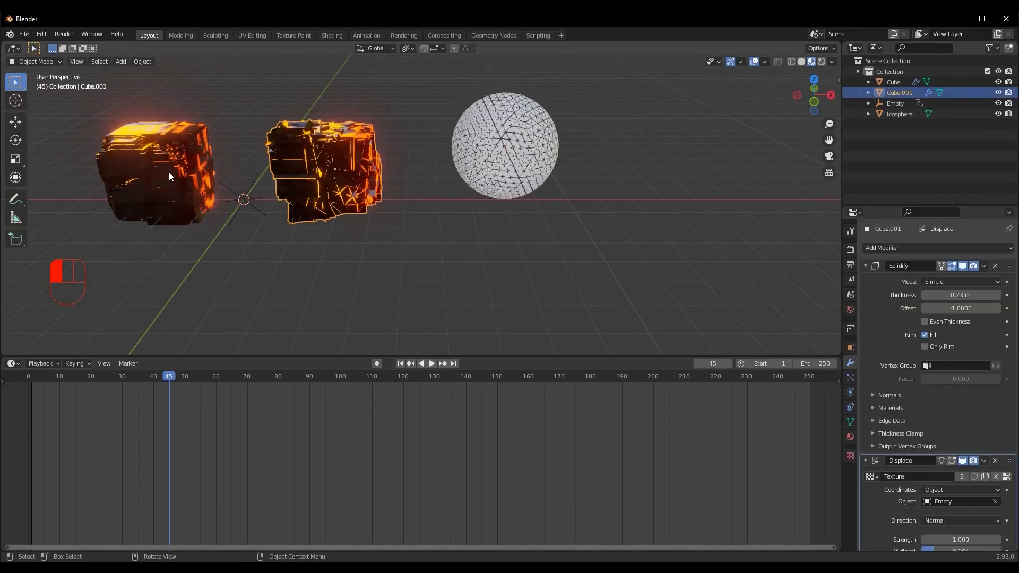
{"action": "left_click", "coordinate": [484, 163], "text": "shift"}
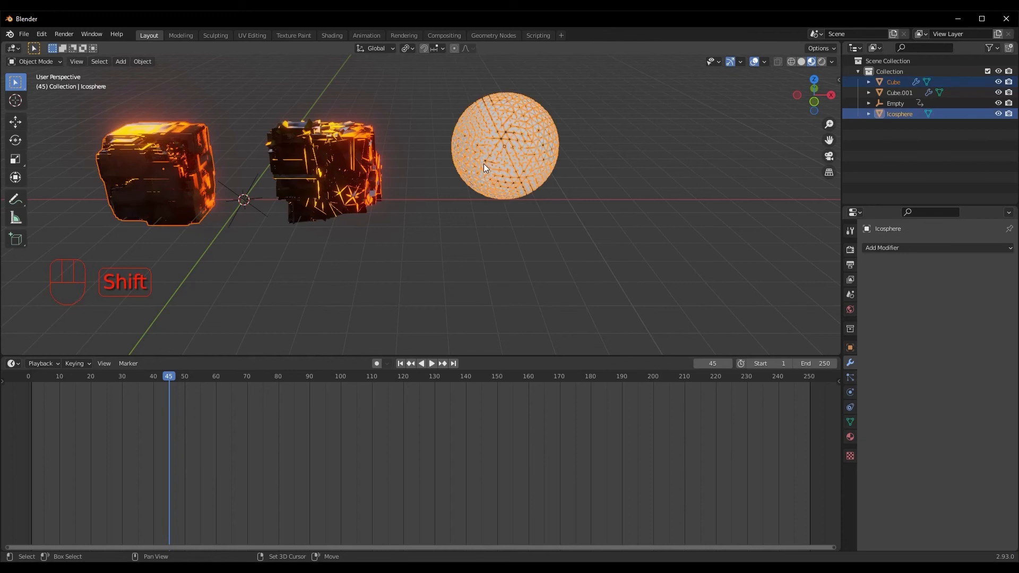
{"action": "left_click", "coordinate": [480, 152]}
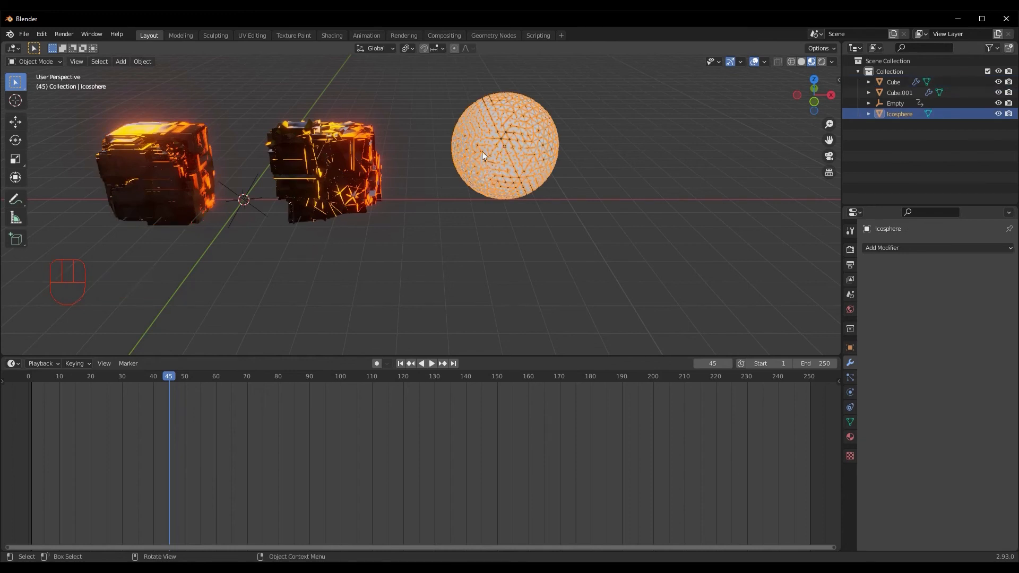
{"action": "left_click", "coordinate": [183, 184], "text": "shift"}
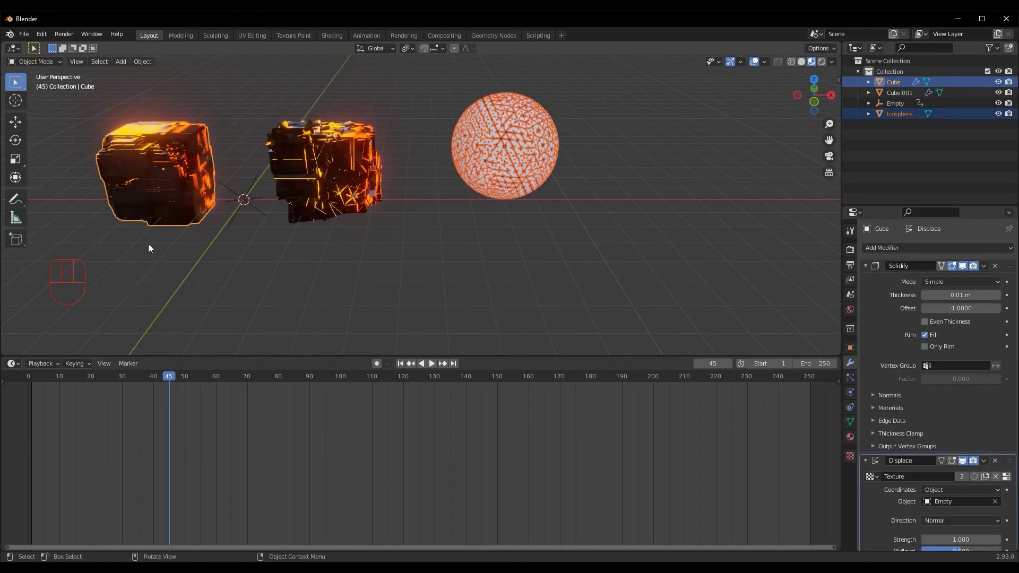
{"action": "key", "text": "ctrl+l"}
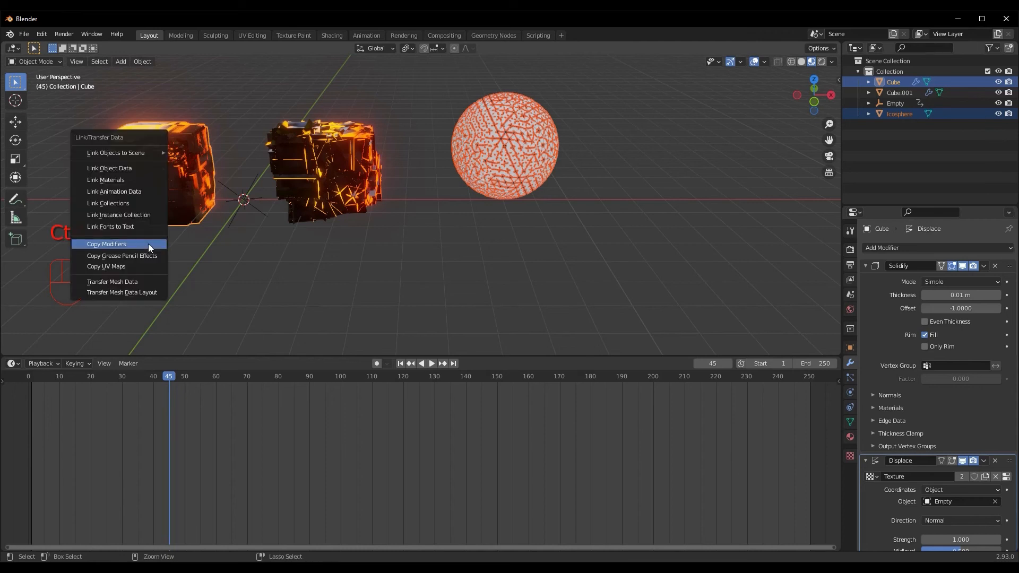
{"action": "left_click", "coordinate": [118, 181]}
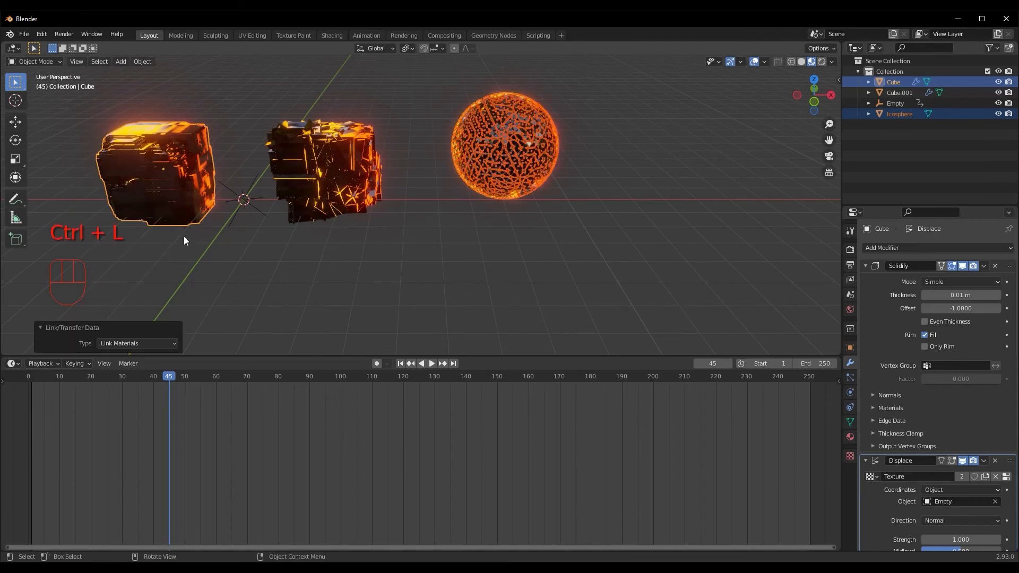
{"action": "key", "text": "ctrl+l"}
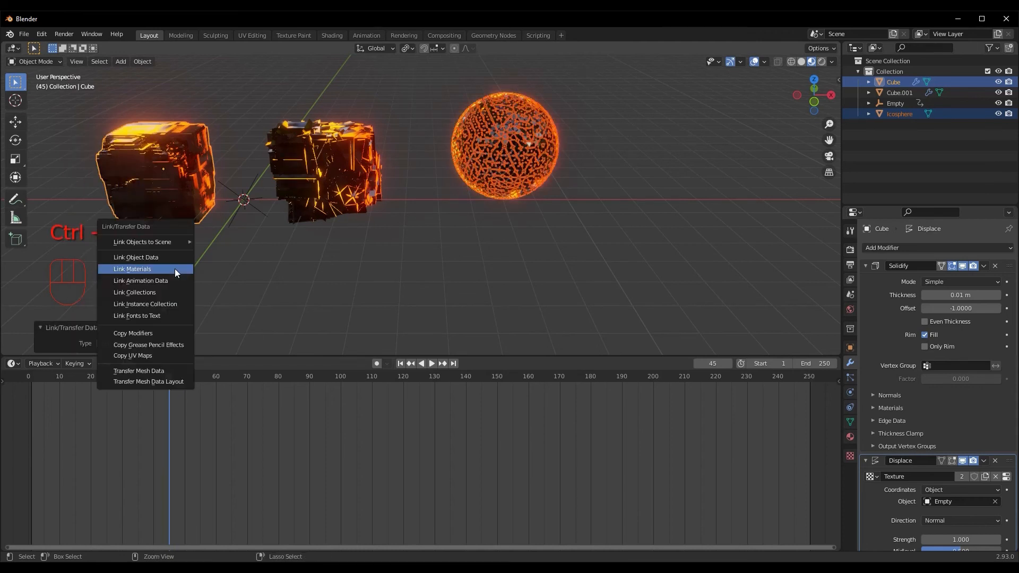
{"action": "left_click", "coordinate": [167, 333]}
Play the animation with nothing selected and examine both cubes and the ico sphere from several angles and distances
{"action": "middle_click_drag", "start_coordinate": [340, 260], "coordinate": [289, 268]}
{"action": "left_click", "coordinate": [391, 246]}
{"action": "key", "text": "space"}
{"action": "scroll", "coordinate": [275, 257], "scroll_direction": "up", "scroll_amount": 1}
{"action": "scroll", "coordinate": [297, 260], "scroll_direction": "down", "scroll_amount": 3}
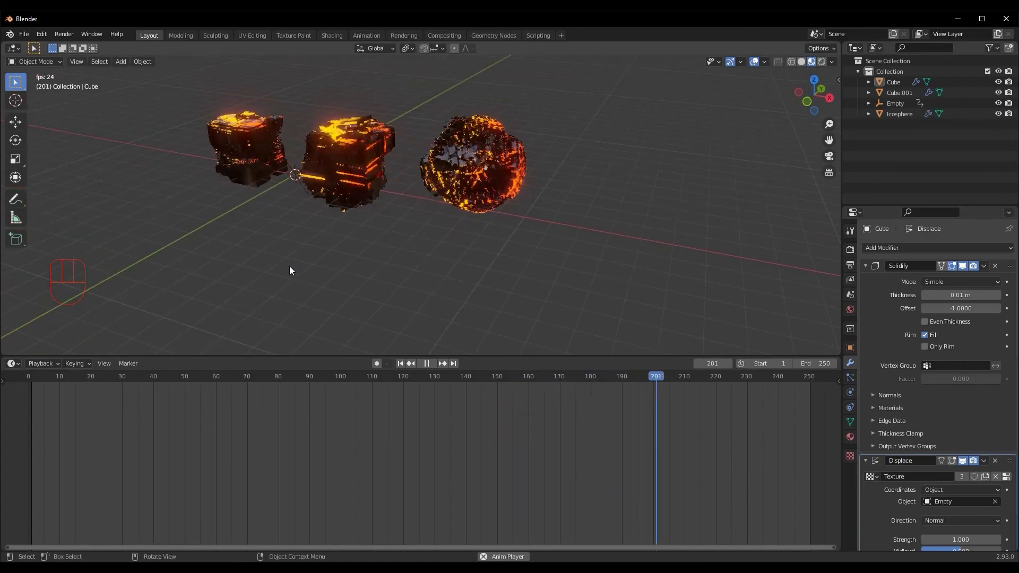
{"action": "scroll", "coordinate": [288, 265], "scroll_direction": "up", "scroll_amount": 2}
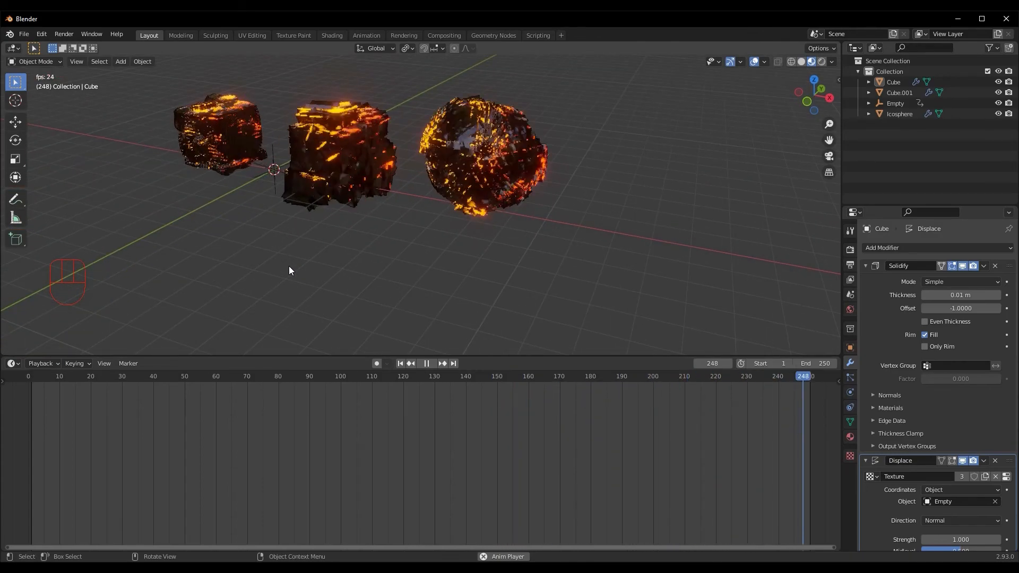
{"action": "mouse_move", "coordinate": [288, 267]}
{"action": "middle_mouse_down"}
{"action": "mouse_move", "coordinate": [373, 249]}
{"action": "mouse_move", "coordinate": [291, 269]}
{"action": "mouse_move", "coordinate": [262, 260]}
{"action": "mouse_move", "coordinate": [315, 250]}
{"action": "mouse_move", "coordinate": [303, 254]}
{"action": "middle_mouse_up"}
{"action": "scroll", "coordinate": [322, 260], "scroll_direction": "down", "scroll_amount": 4}
{"action": "scroll", "coordinate": [292, 269], "scroll_direction": "up", "scroll_amount": 3}
{"action": "scroll", "coordinate": [260, 260], "scroll_direction": "down", "scroll_amount": 3}
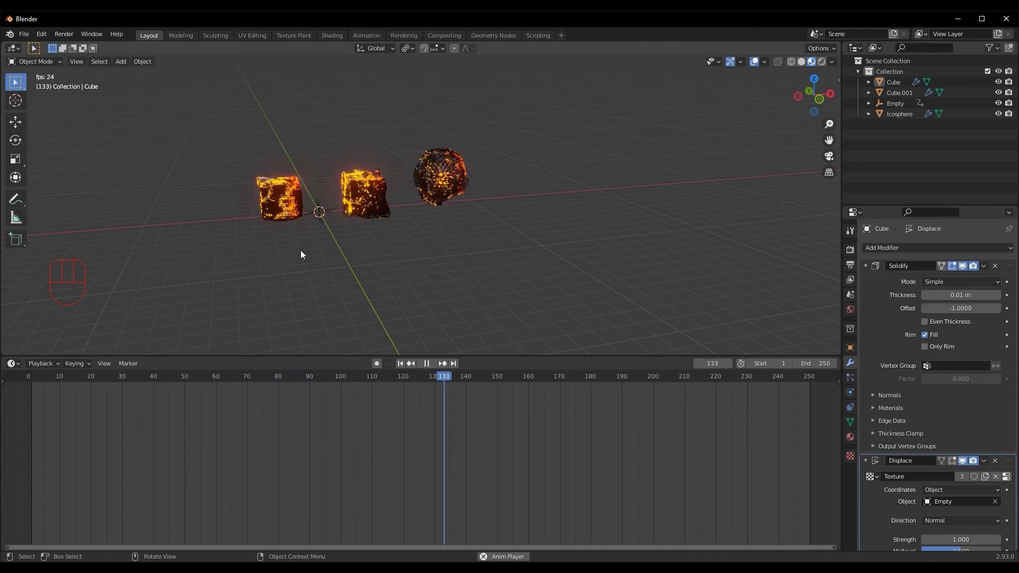
{"action": "middle_click_drag", "start_coordinate": [229, 214], "coordinate": [318, 307]}
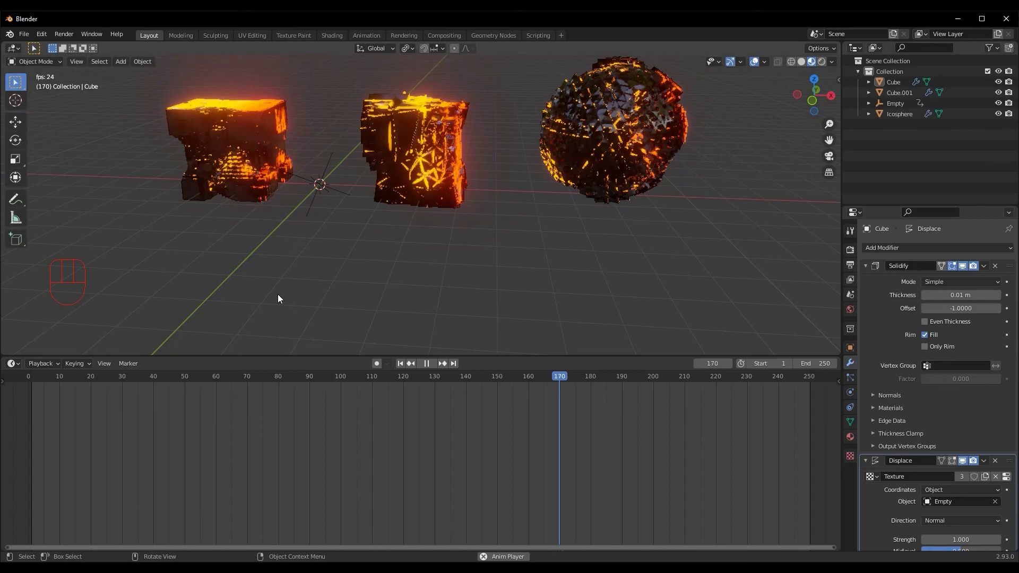